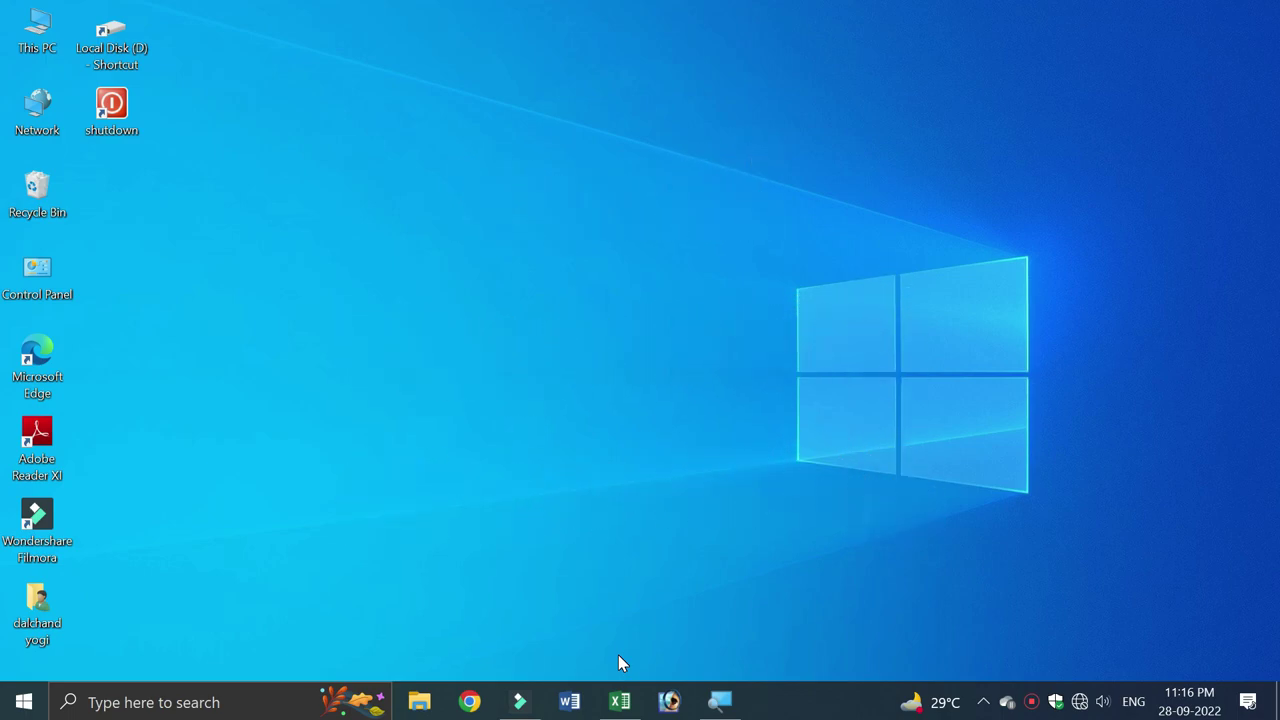
Open the Function workbook in Excel from the taskbar, showing the Lookup sheet's student marks table.
left_click(619, 702)
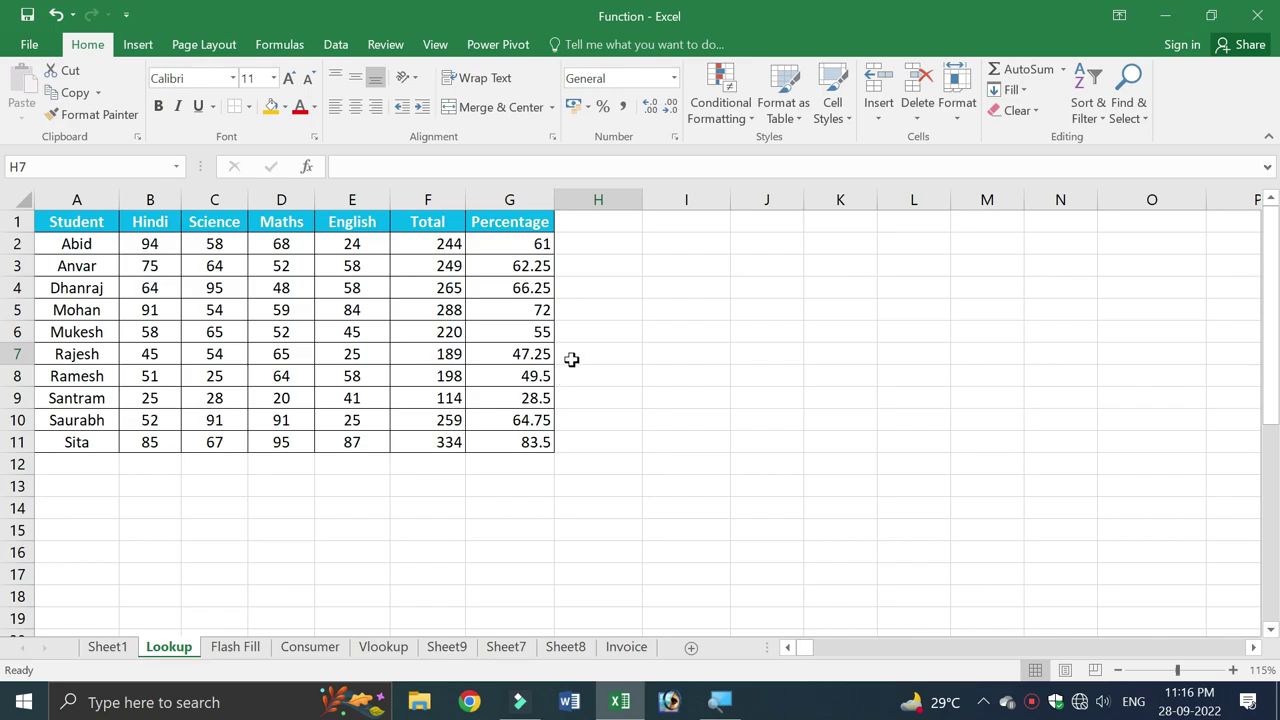
left_click(585, 376)
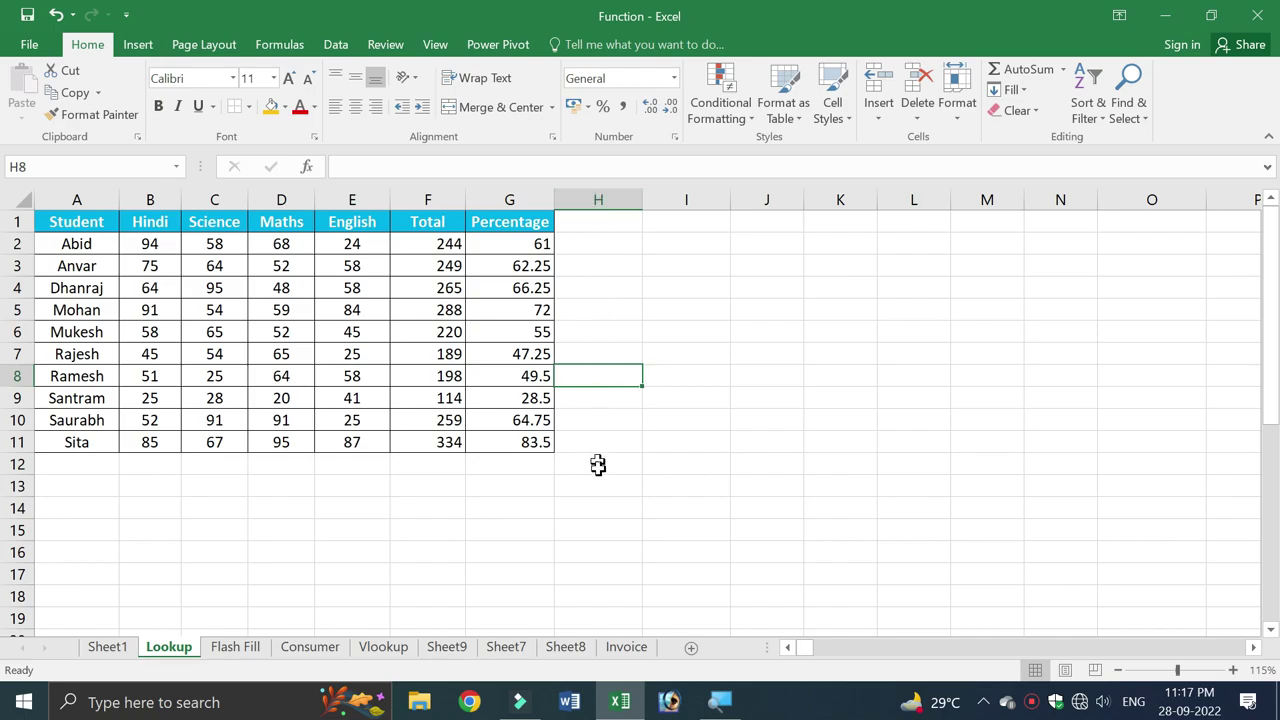
left_click(602, 195)
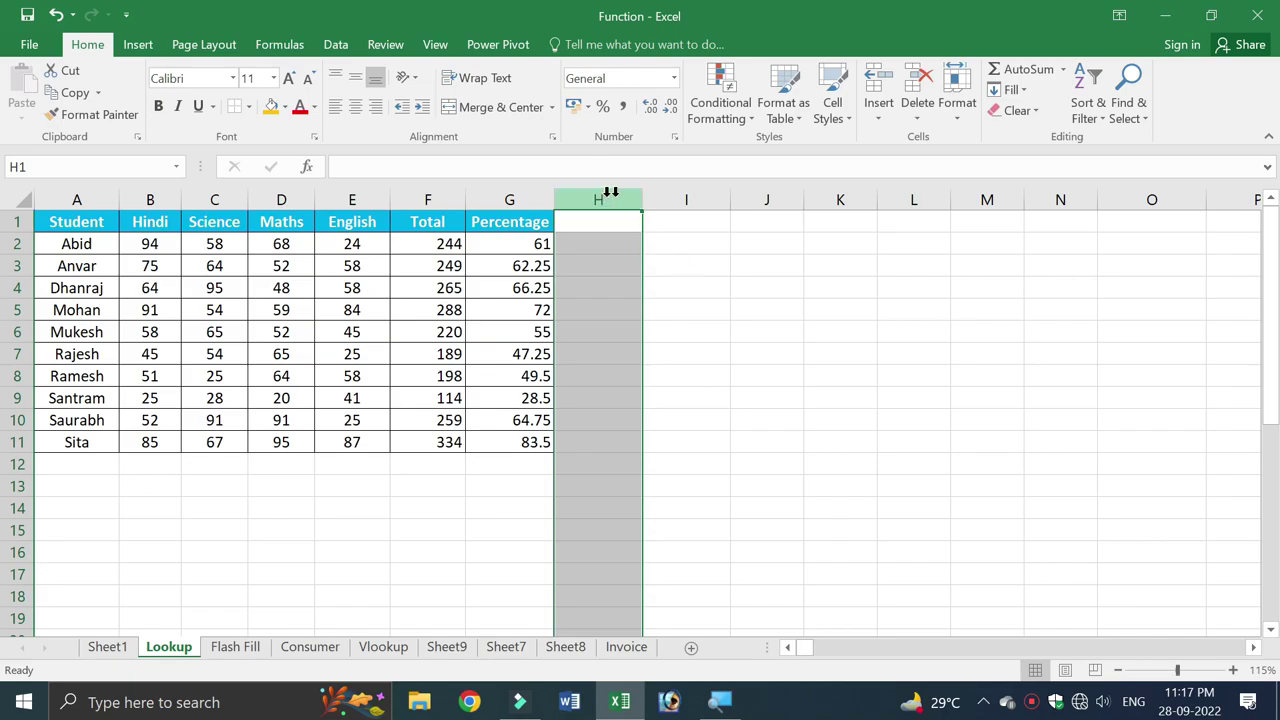
left_click(685, 199)
left_click(608, 199)
left_click(616, 371)
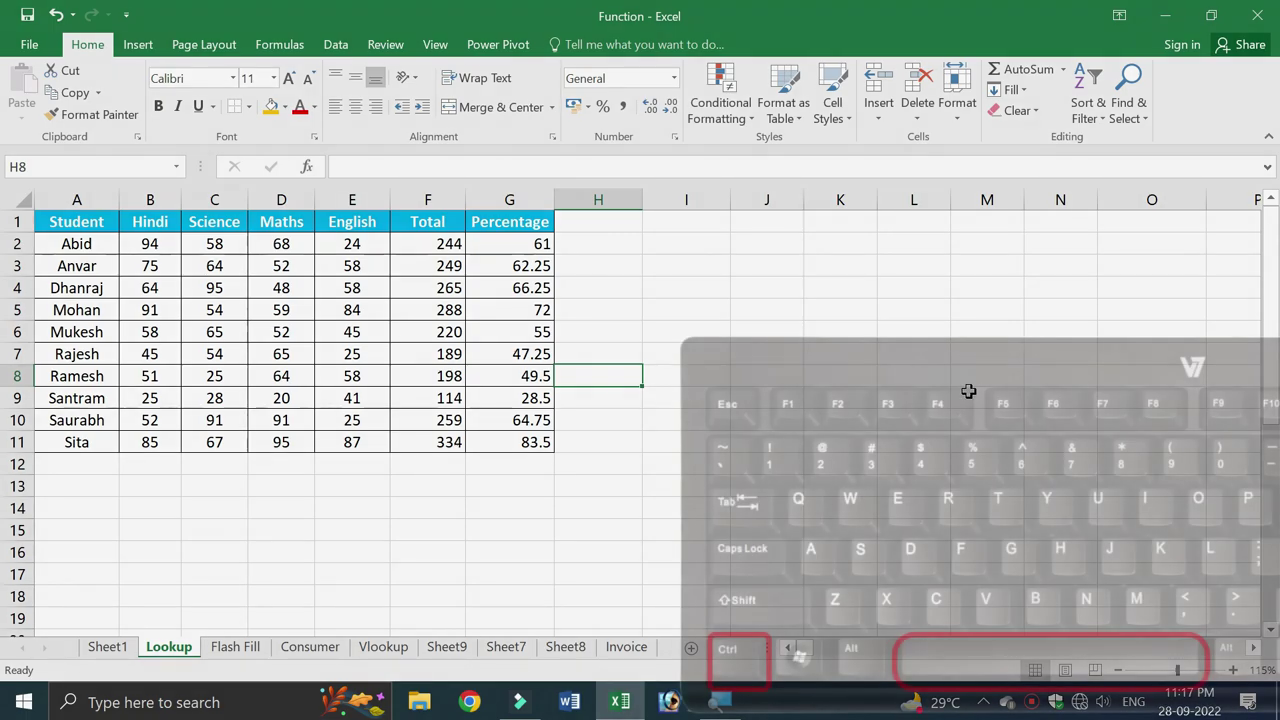
key("ctrl+space")
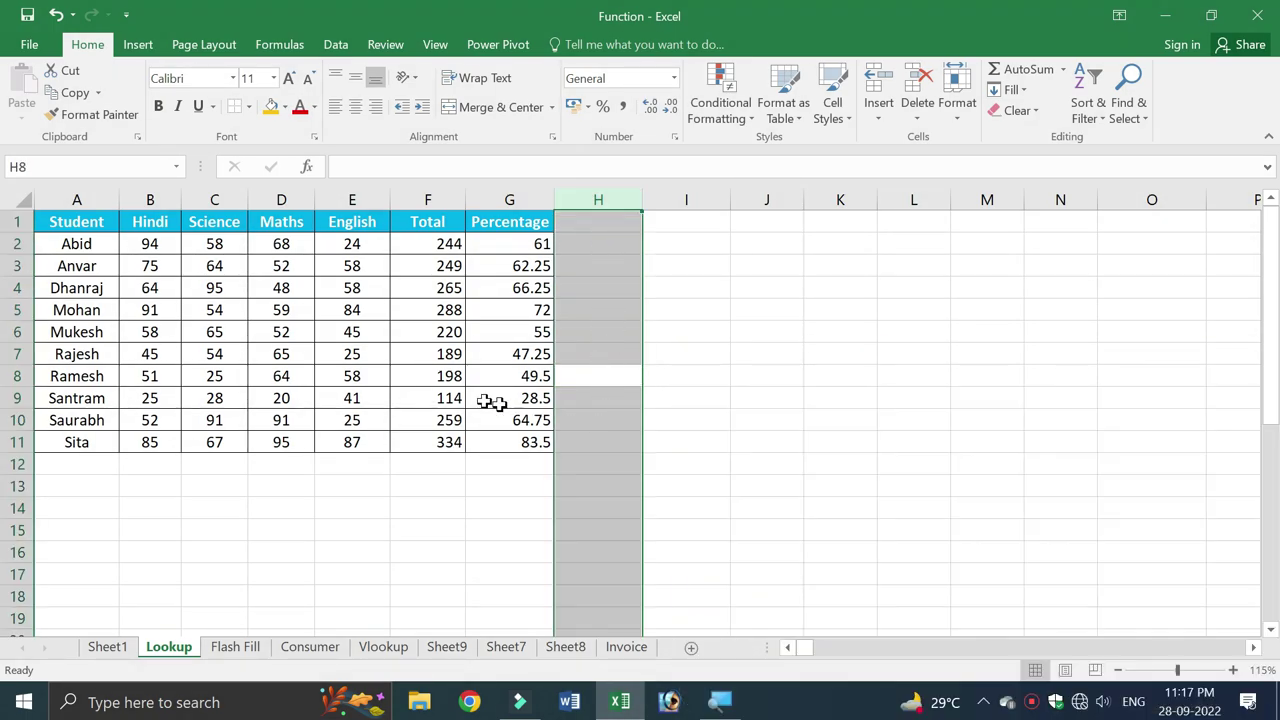
left_click(372, 352)
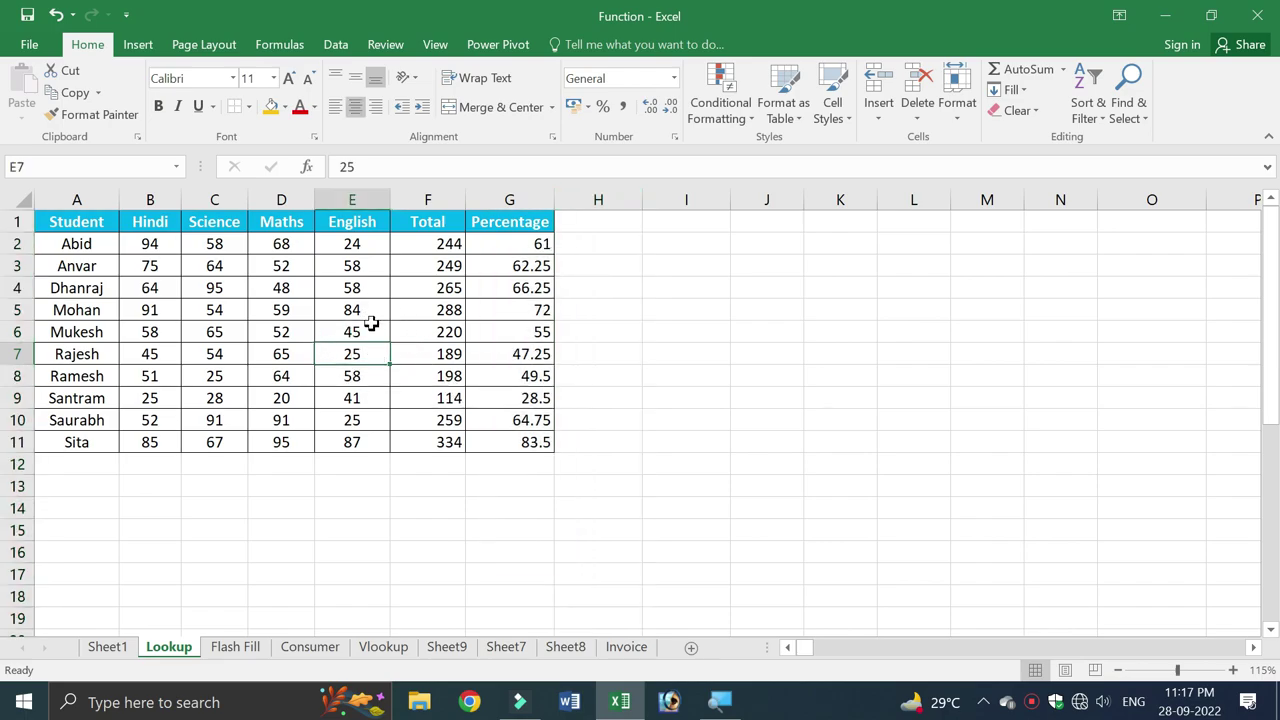
key("ctrl+space")
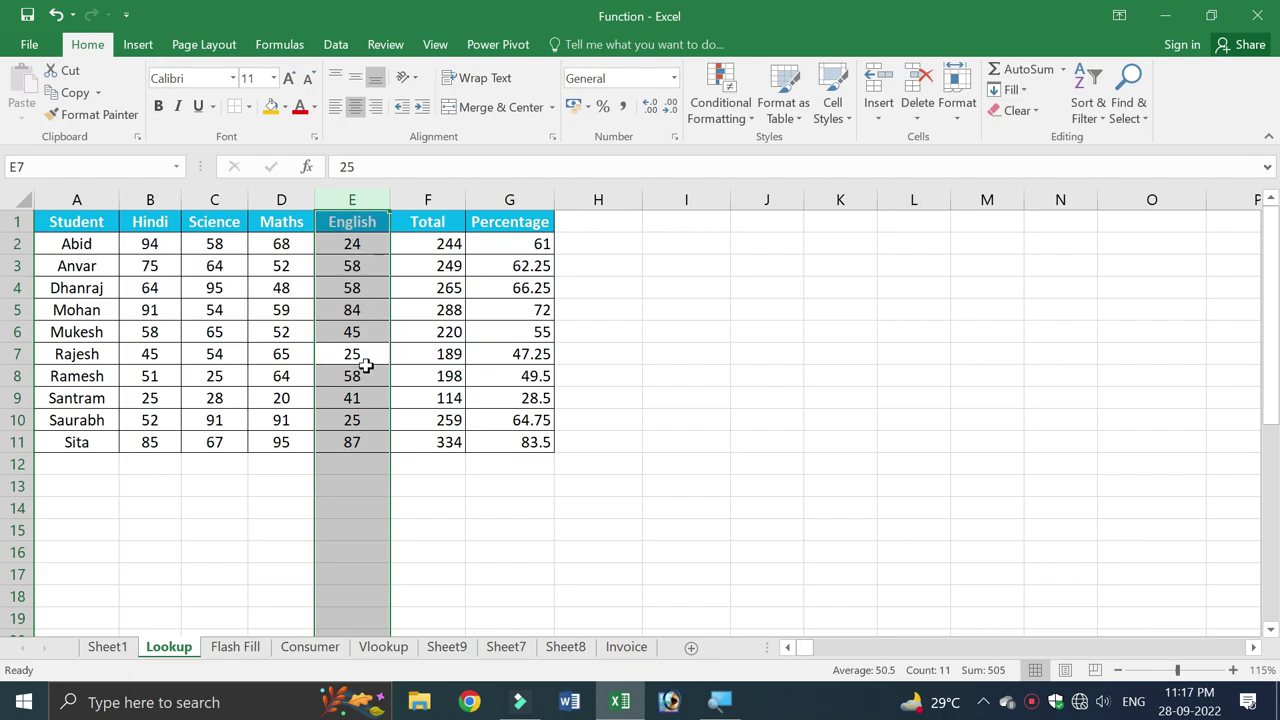
left_click(368, 334)
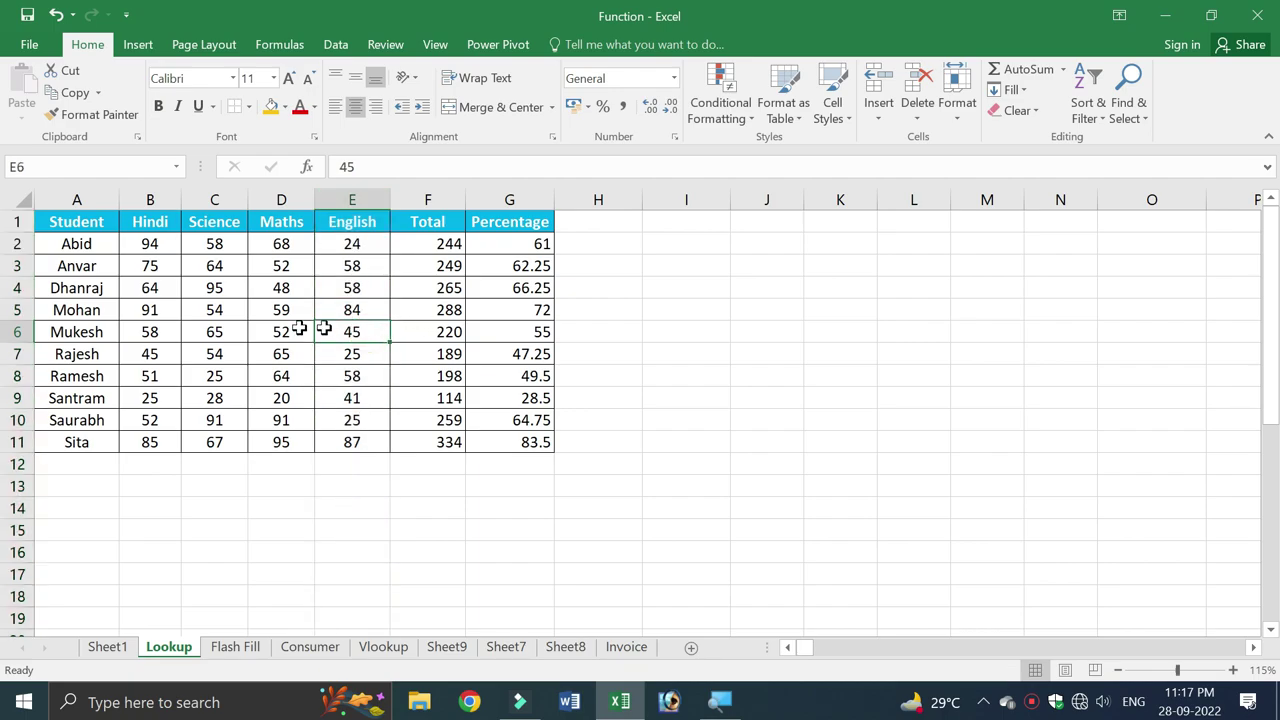
left_click(22, 332)
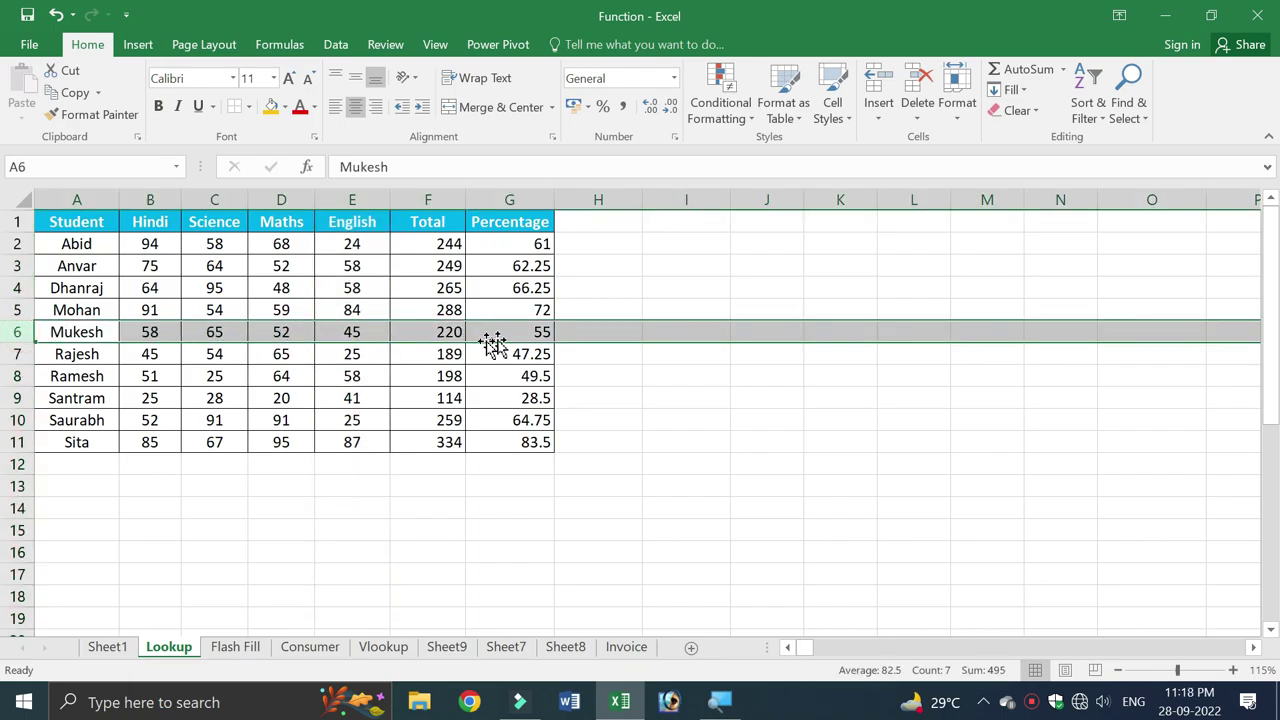
left_click(367, 355)
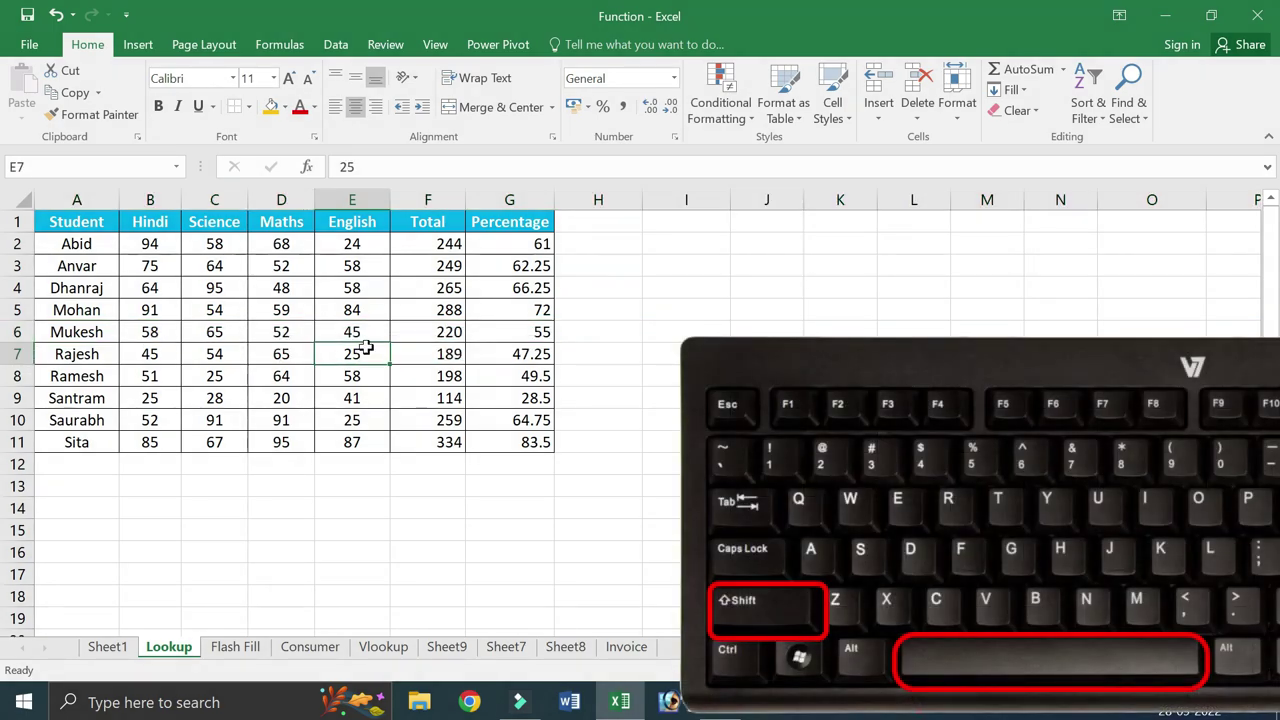
key("shift+space")
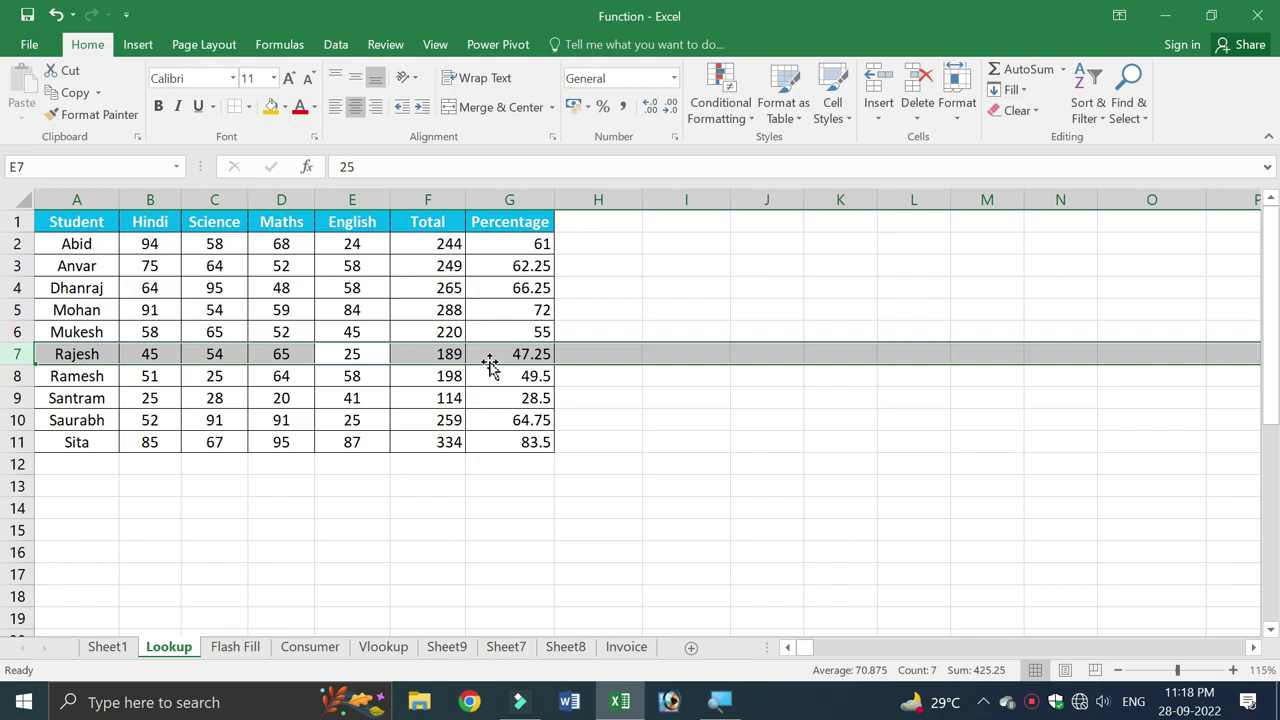
left_click(366, 286)
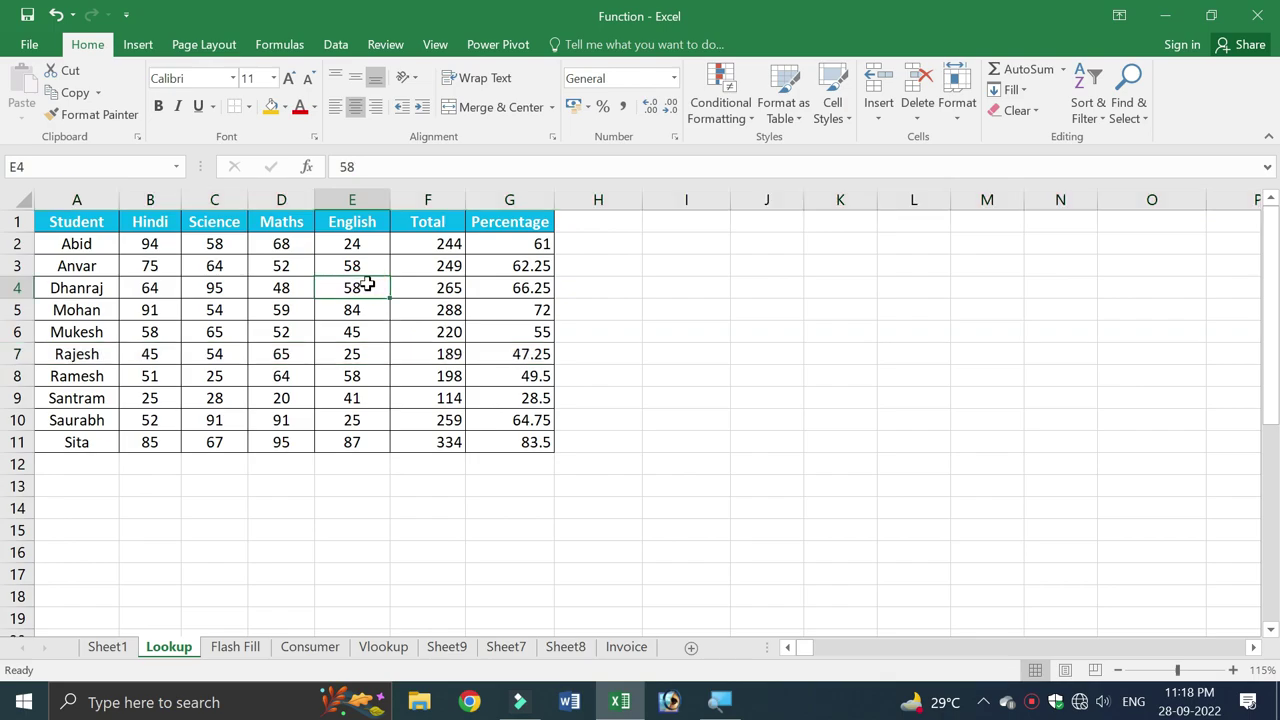
key("shift+space")
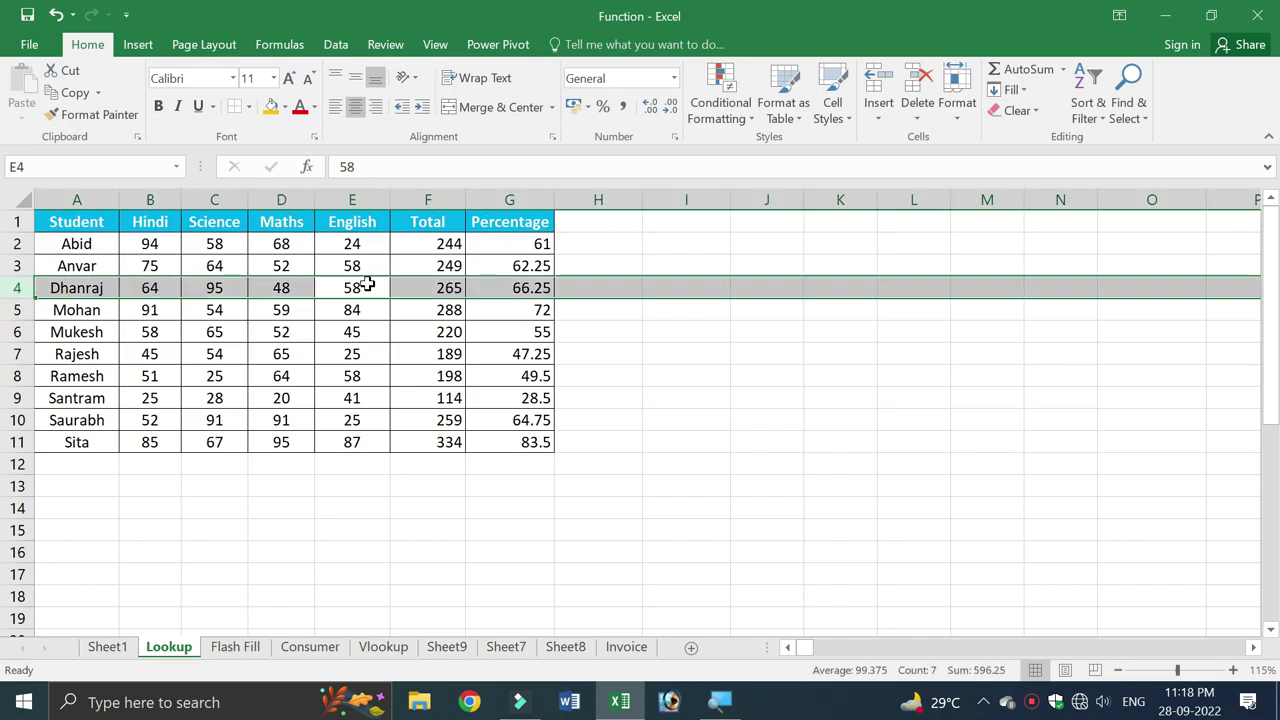
left_click(368, 310)
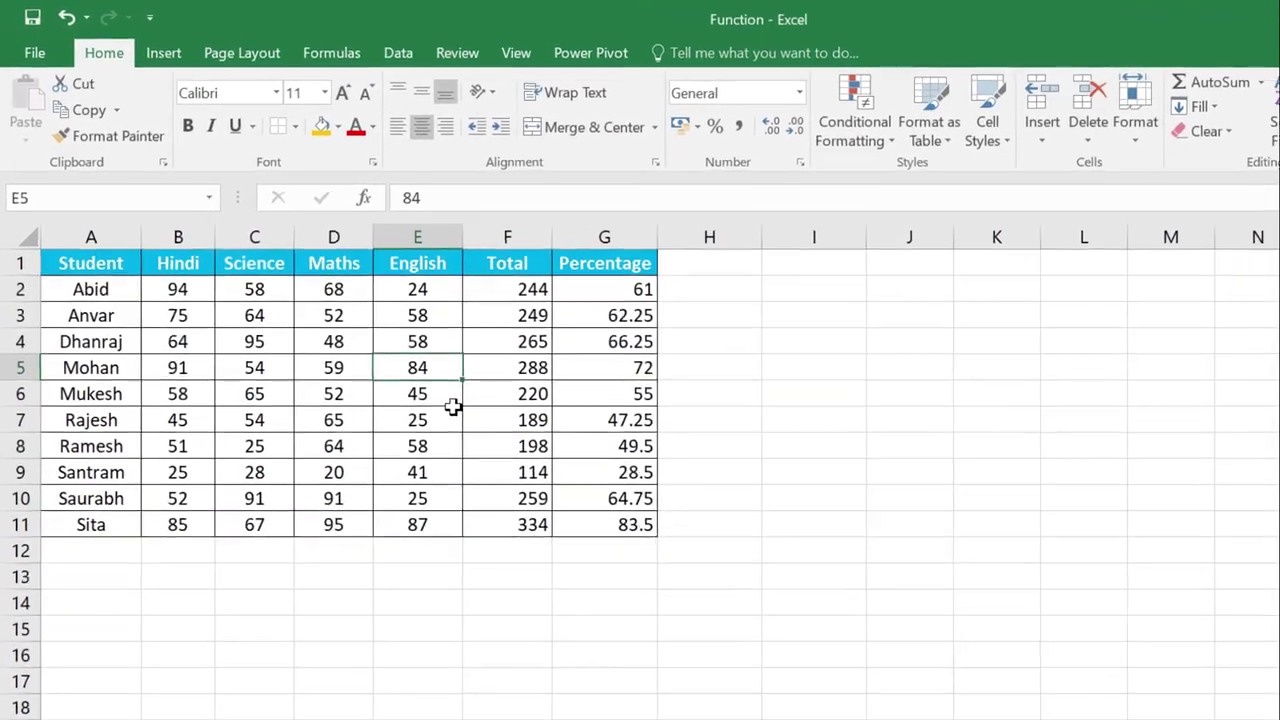
left_click(405, 222)
left_click(360, 224)
left_click(550, 296)
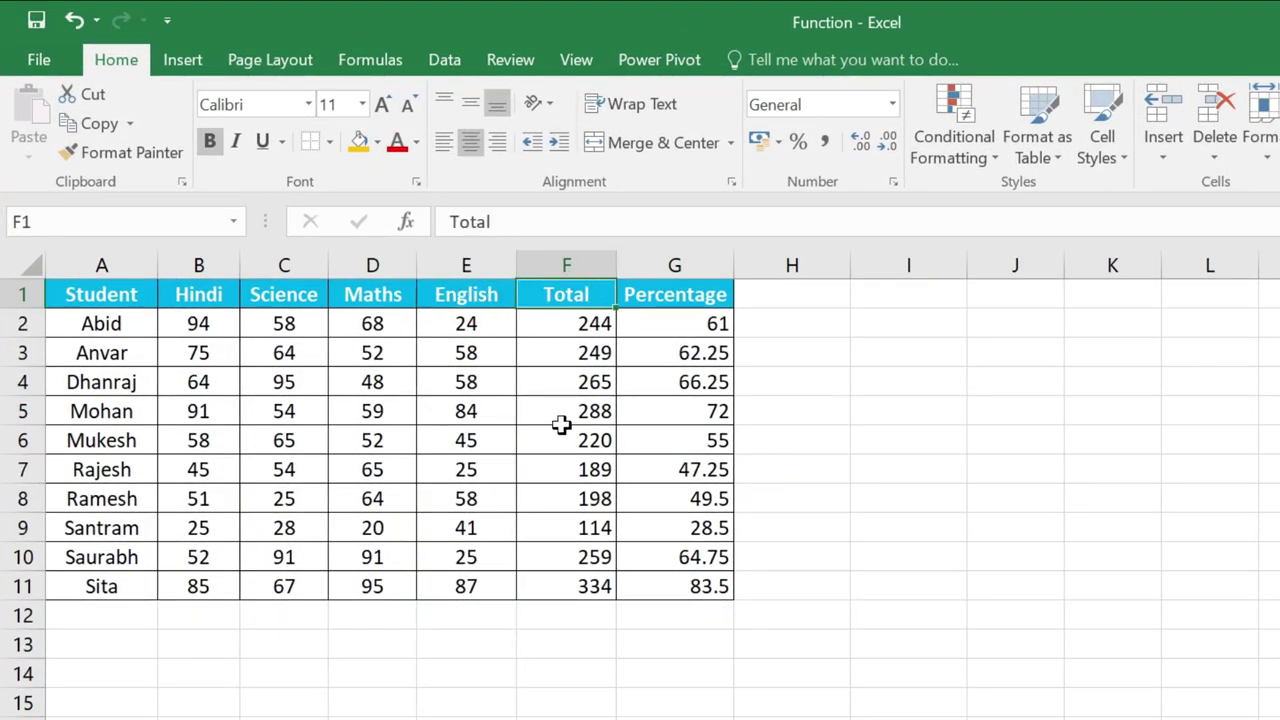
left_click(565, 382)
left_click(566, 265)
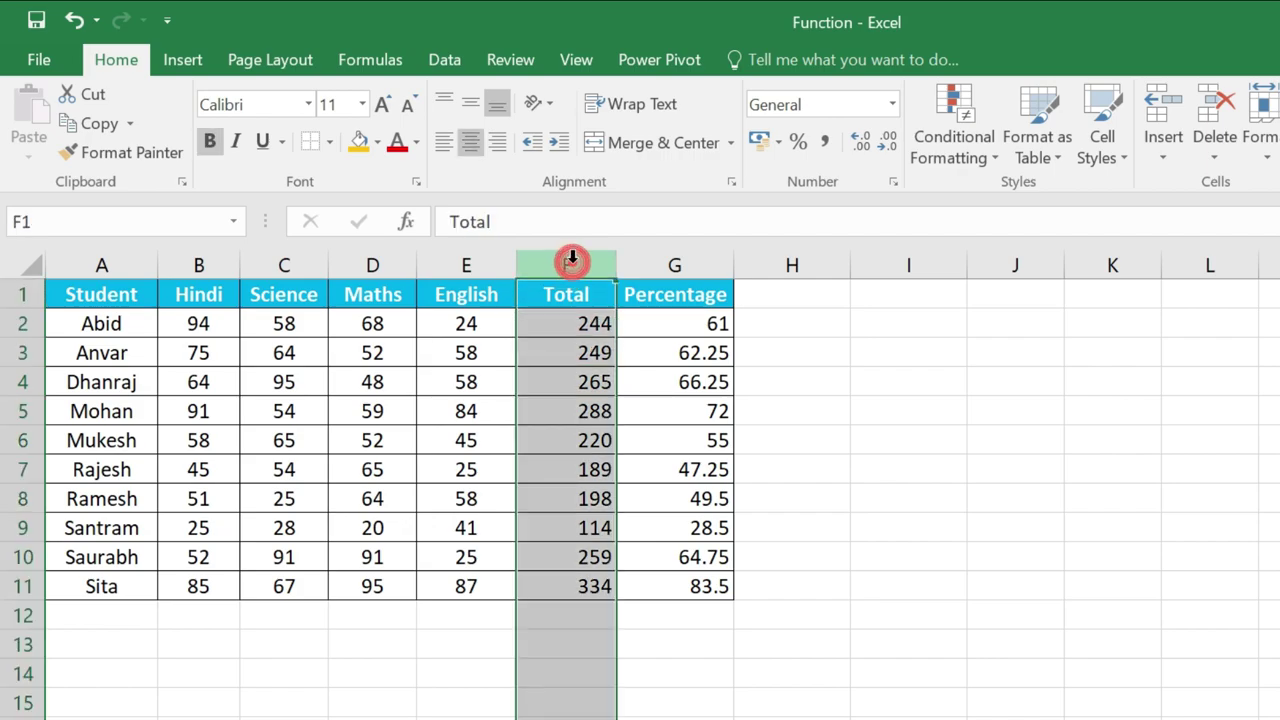
left_click(569, 381)
key("ctrl+space")
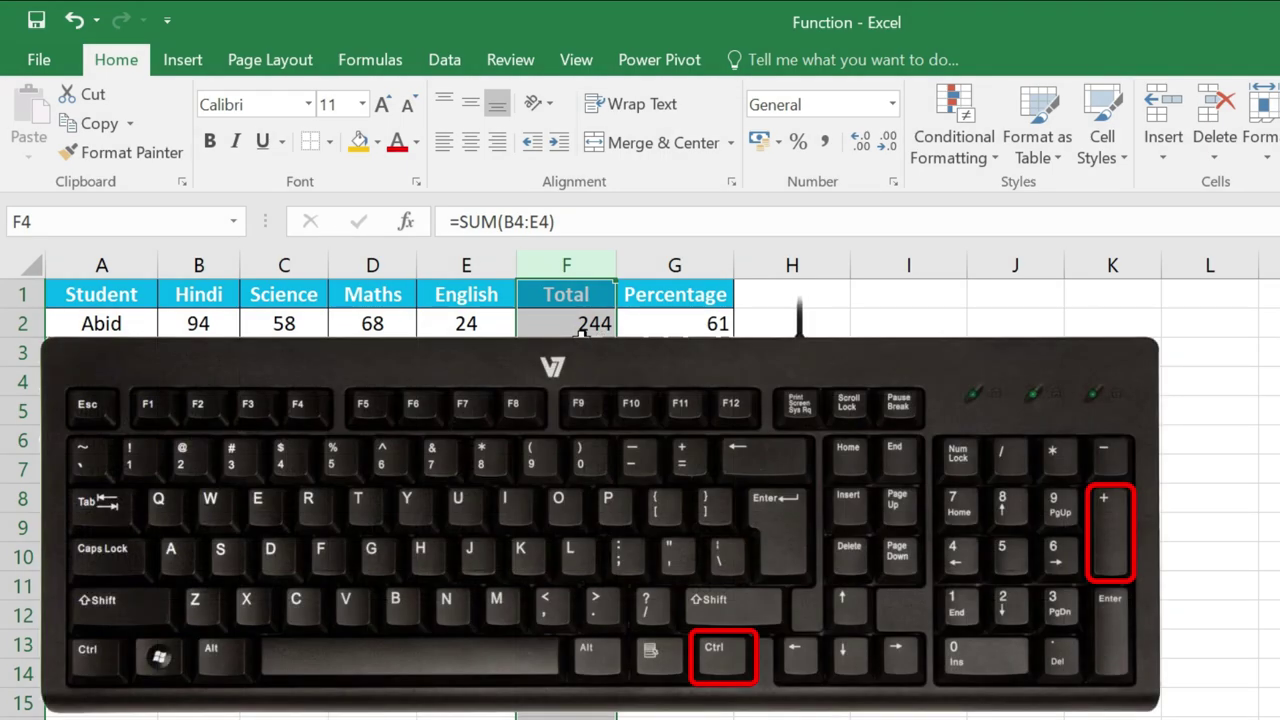
key("ctrl+KP_Add")
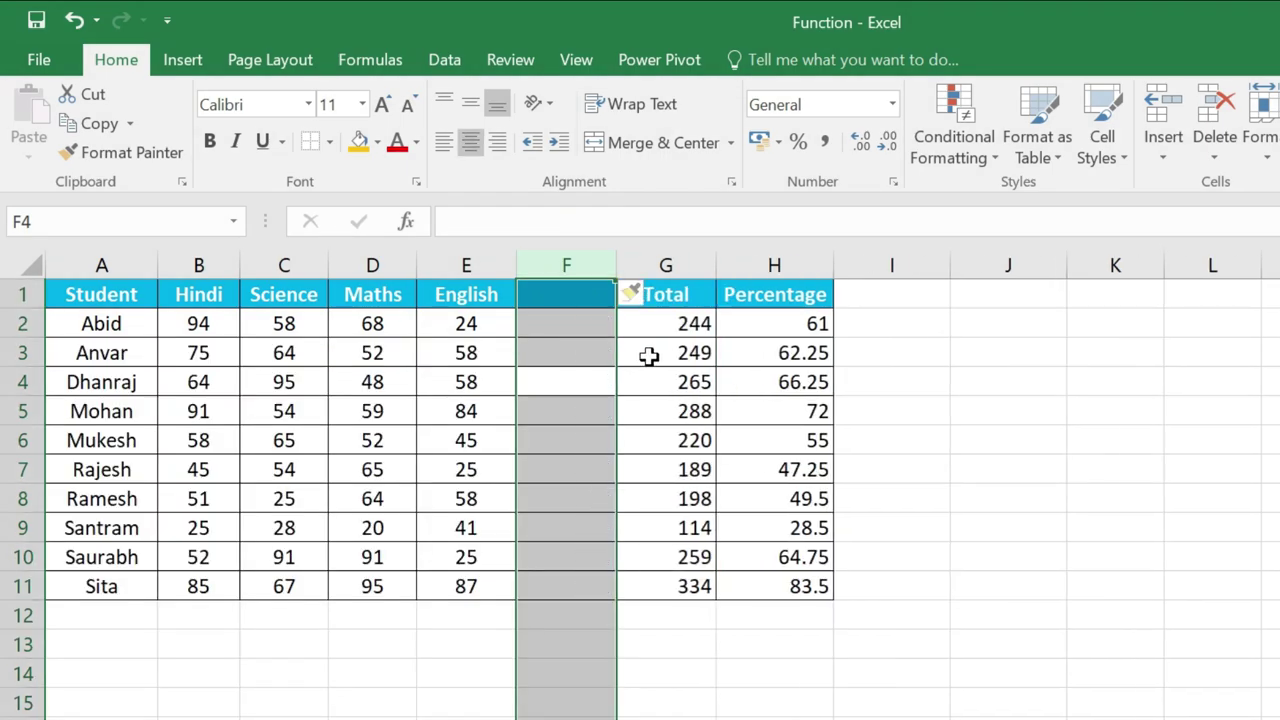
left_click(649, 356)
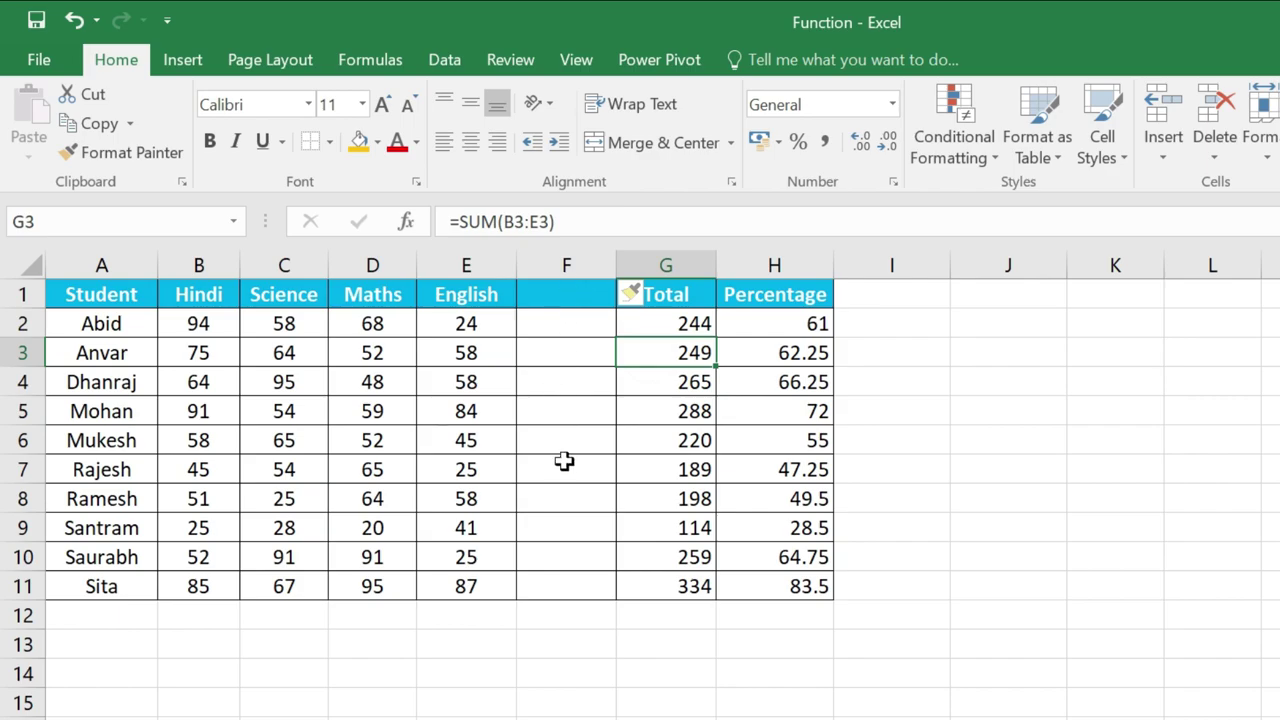
left_click(548, 296)
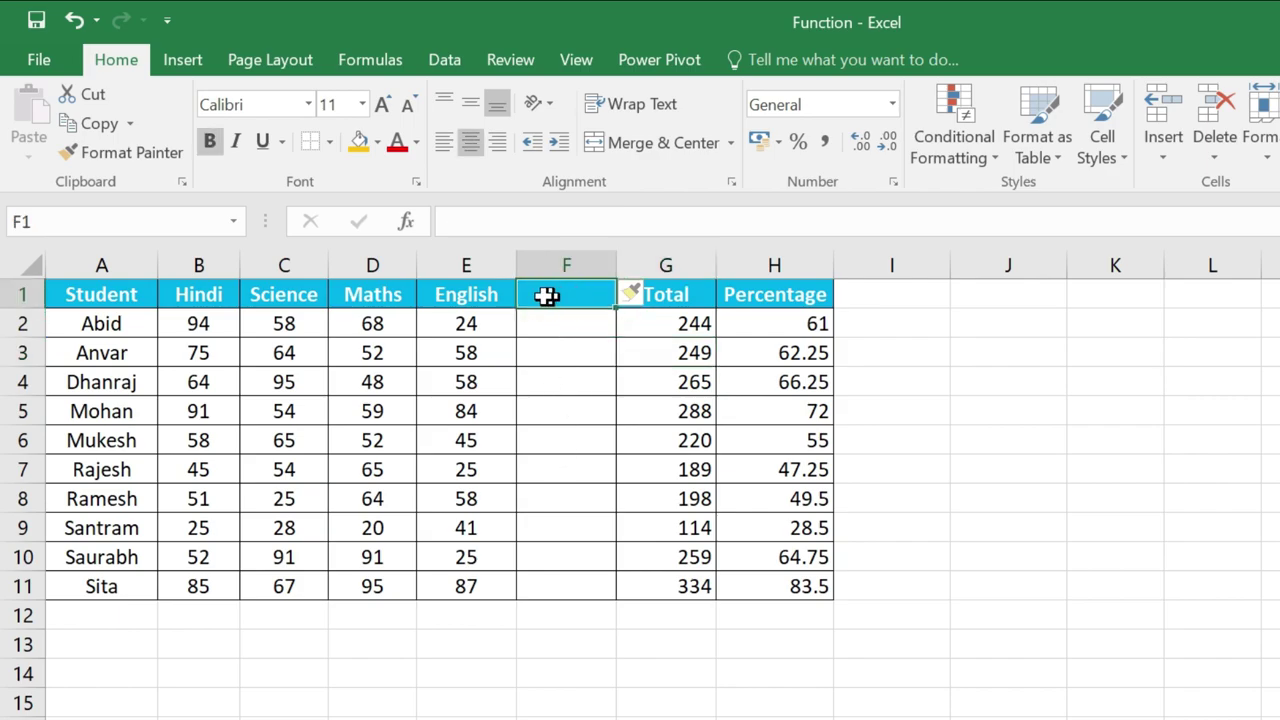
left_click_drag(579, 321, 577, 585)
left_click(575, 412)
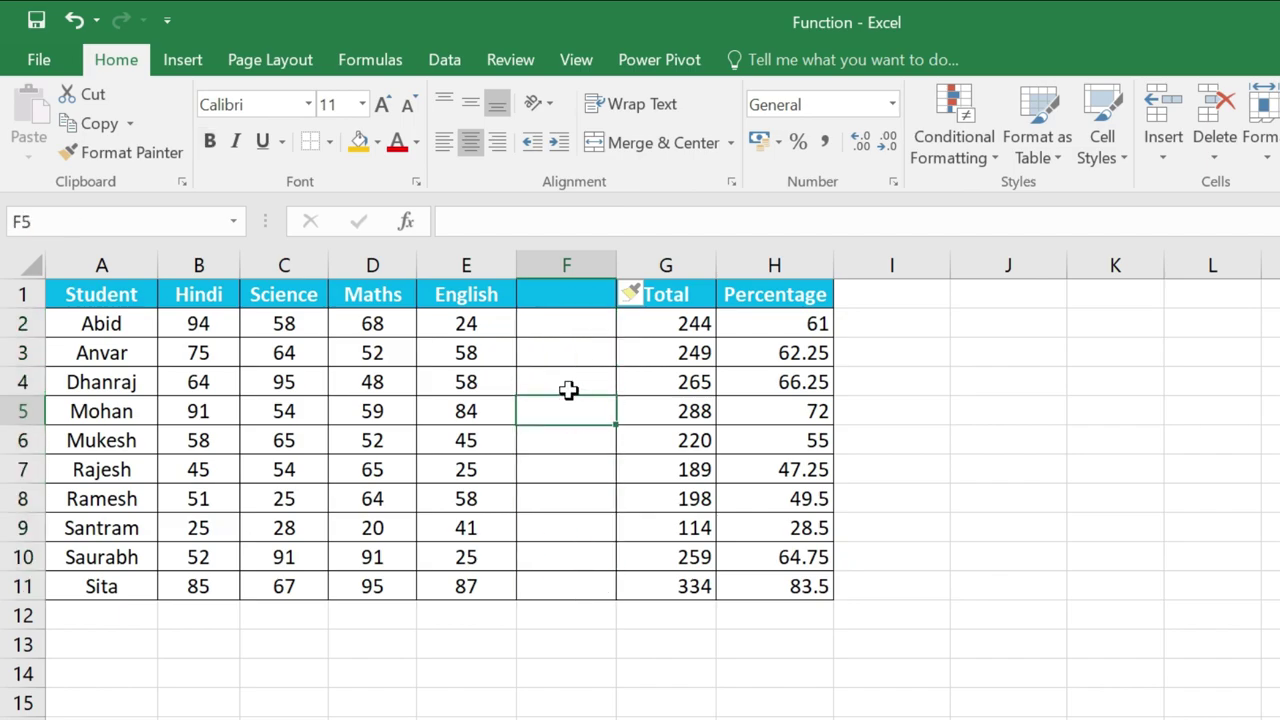
left_click(566, 357)
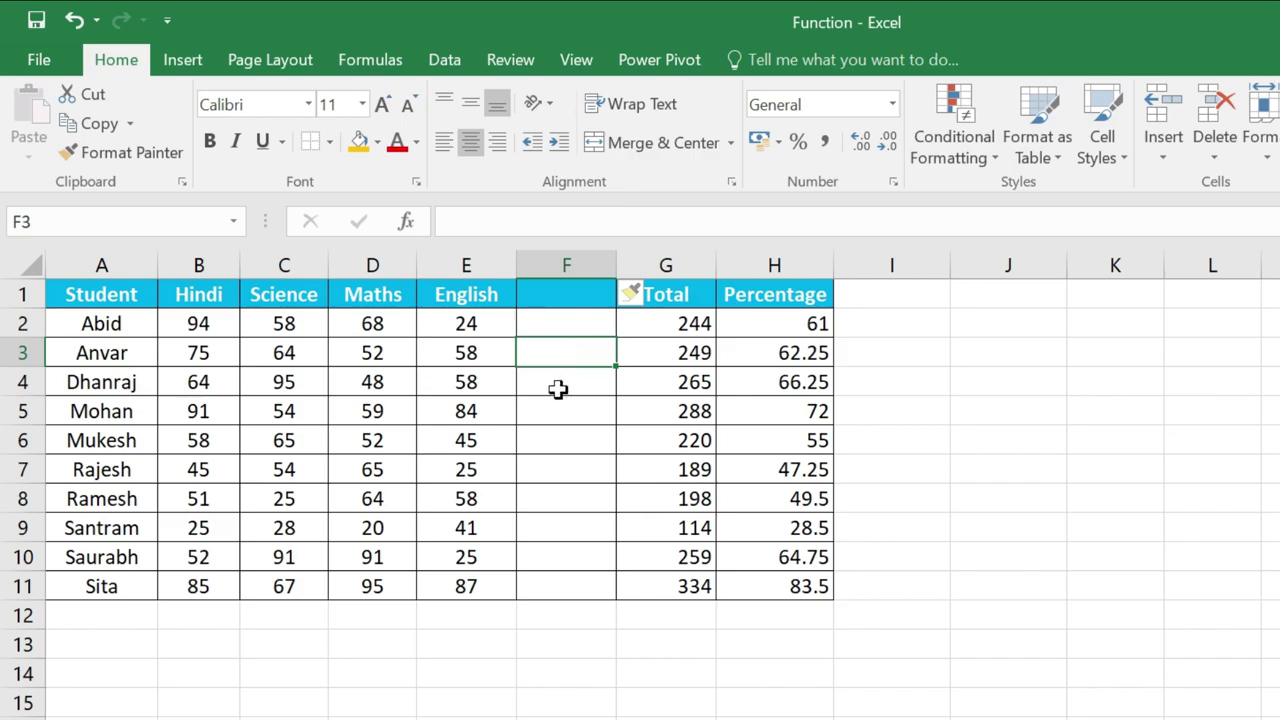
left_click(560, 386)
left_click(575, 263)
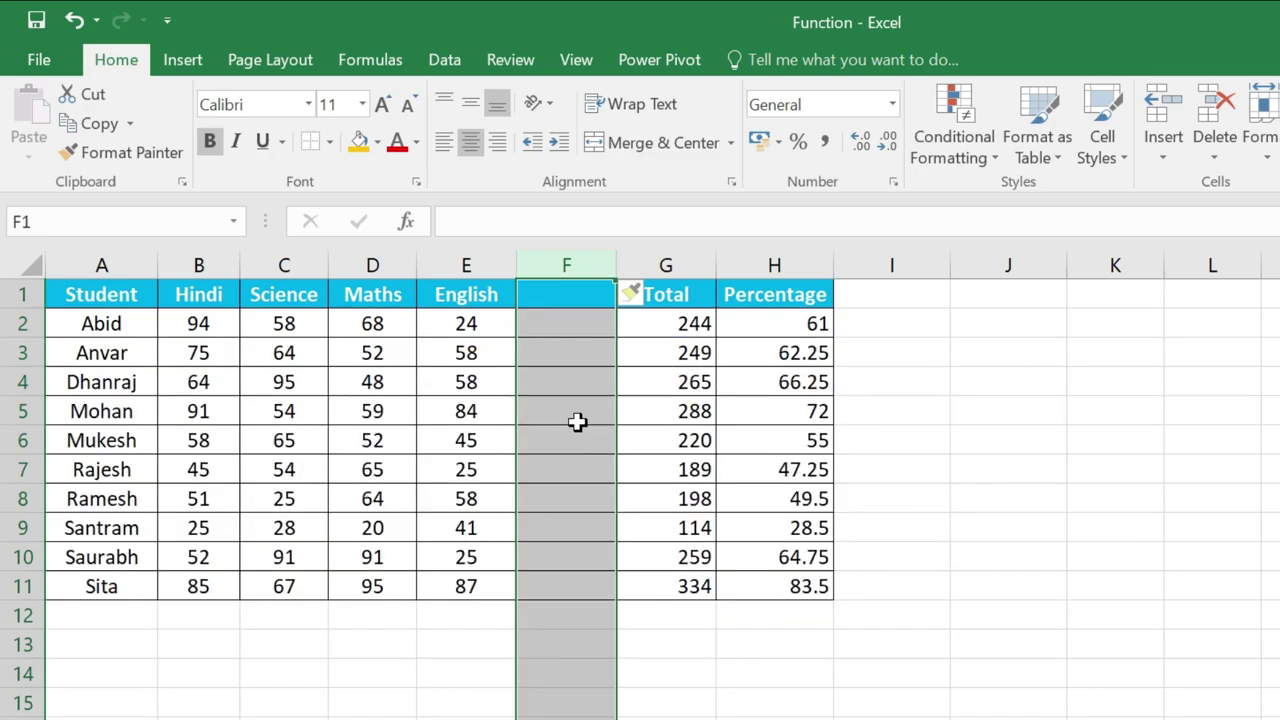
key("ctrl+minus")
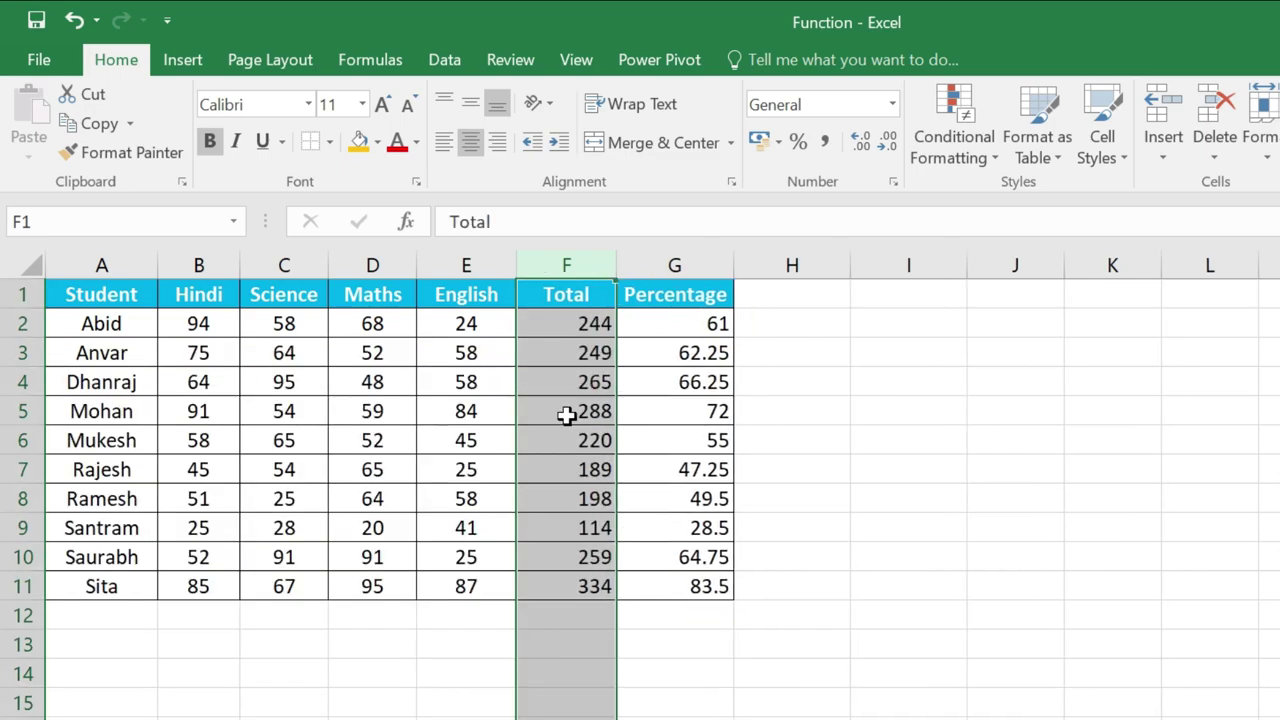
left_click(571, 414)
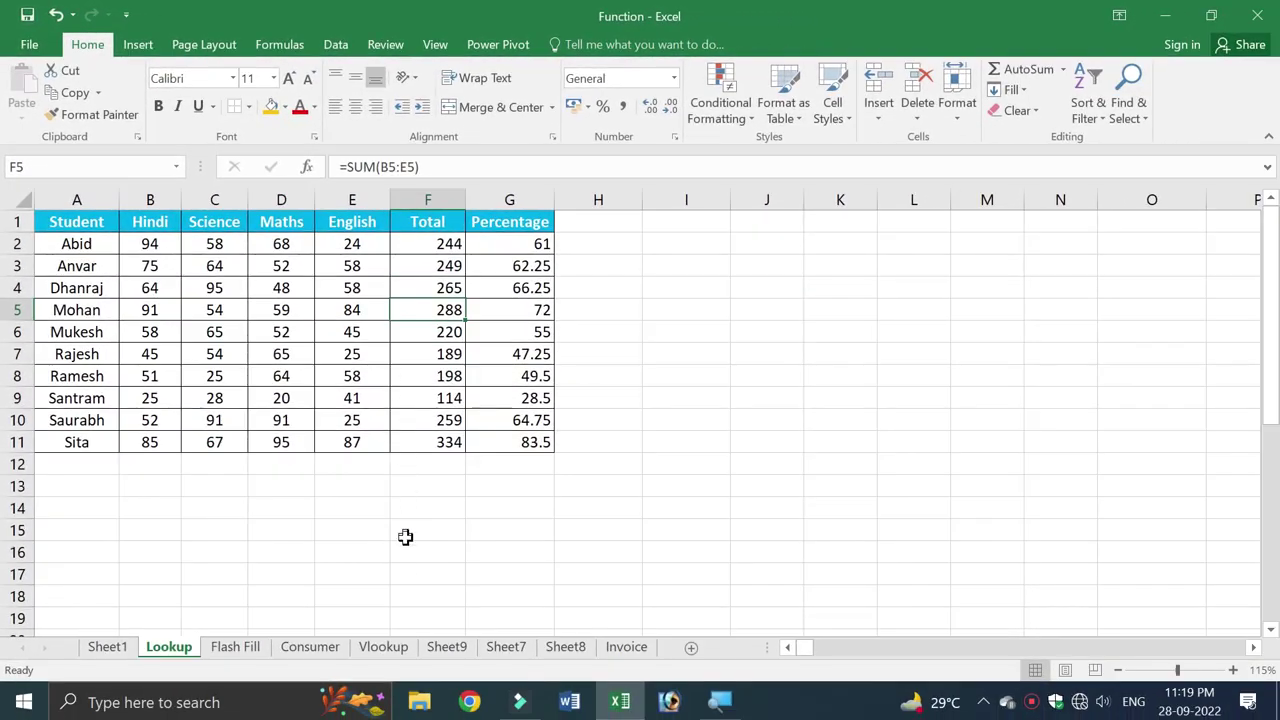
Switch to the Consumer sheet, browse the list, and select the first consumer name in A2.
left_click(313, 650)
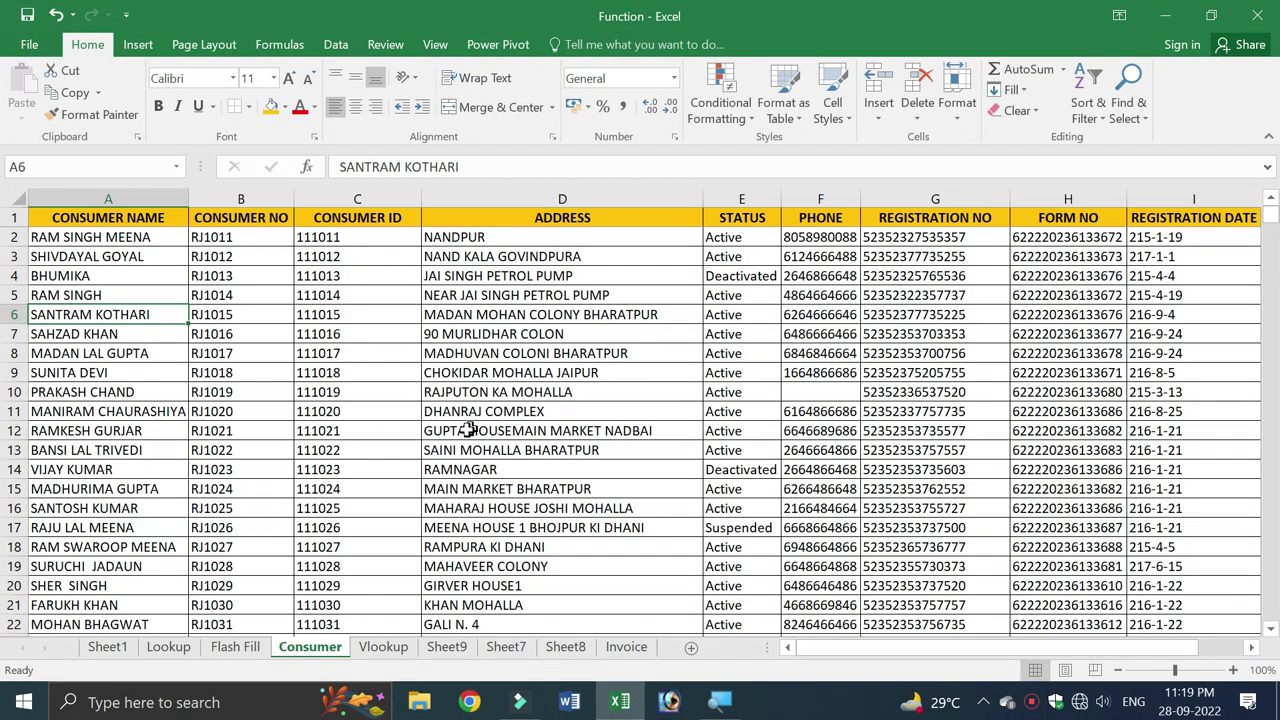
scroll(480, 352, "down", 1)
scroll(480, 352, "down", 1)
scroll(480, 352, "down", 3)
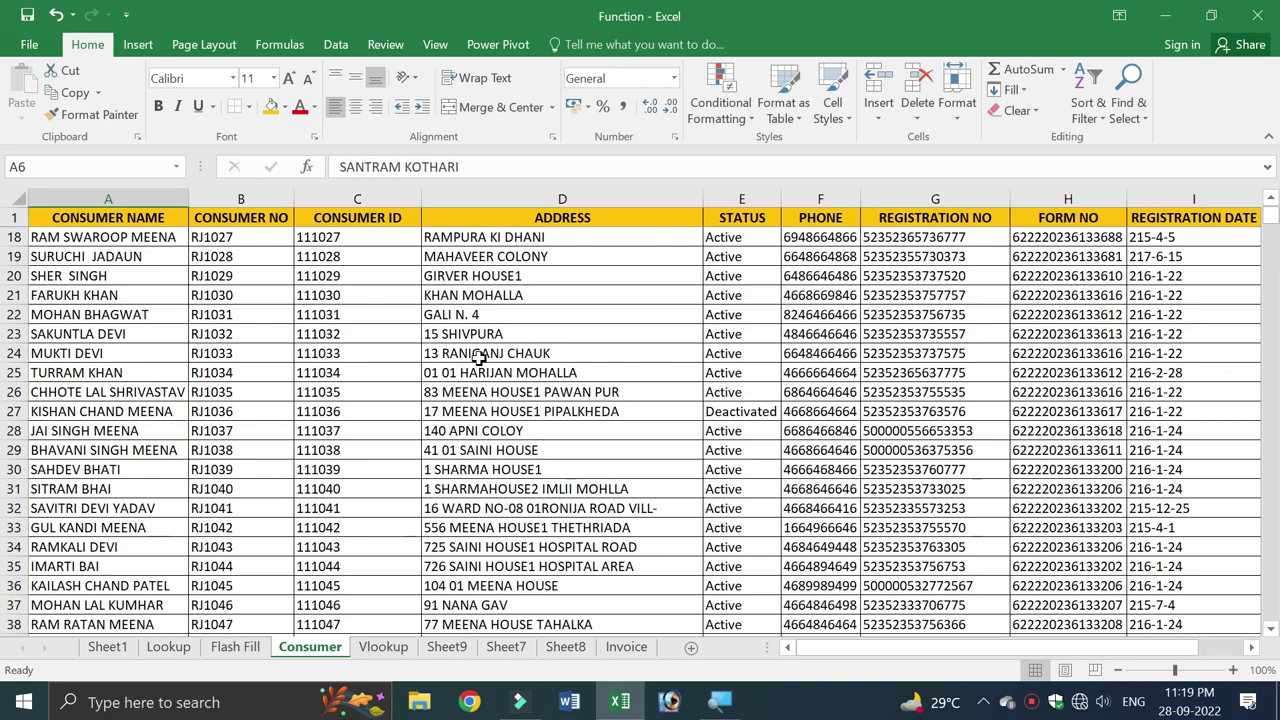
scroll(480, 352, "down", 6)
scroll(482, 358, "down", 4)
scroll(484, 365, "up", 1)
scroll(484, 365, "up", 3)
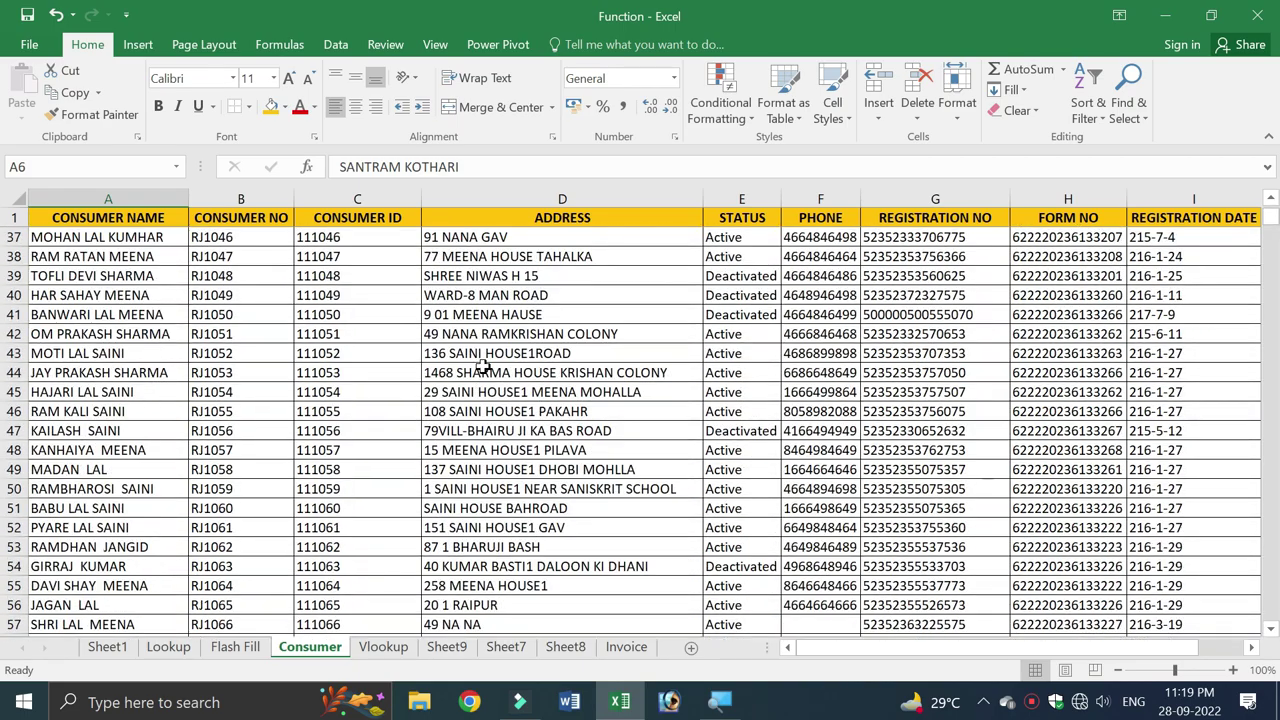
scroll(470, 366, "up", 2)
scroll(455, 367, "up", 3)
scroll(443, 368, "up", 3)
scroll(443, 368, "up", 3)
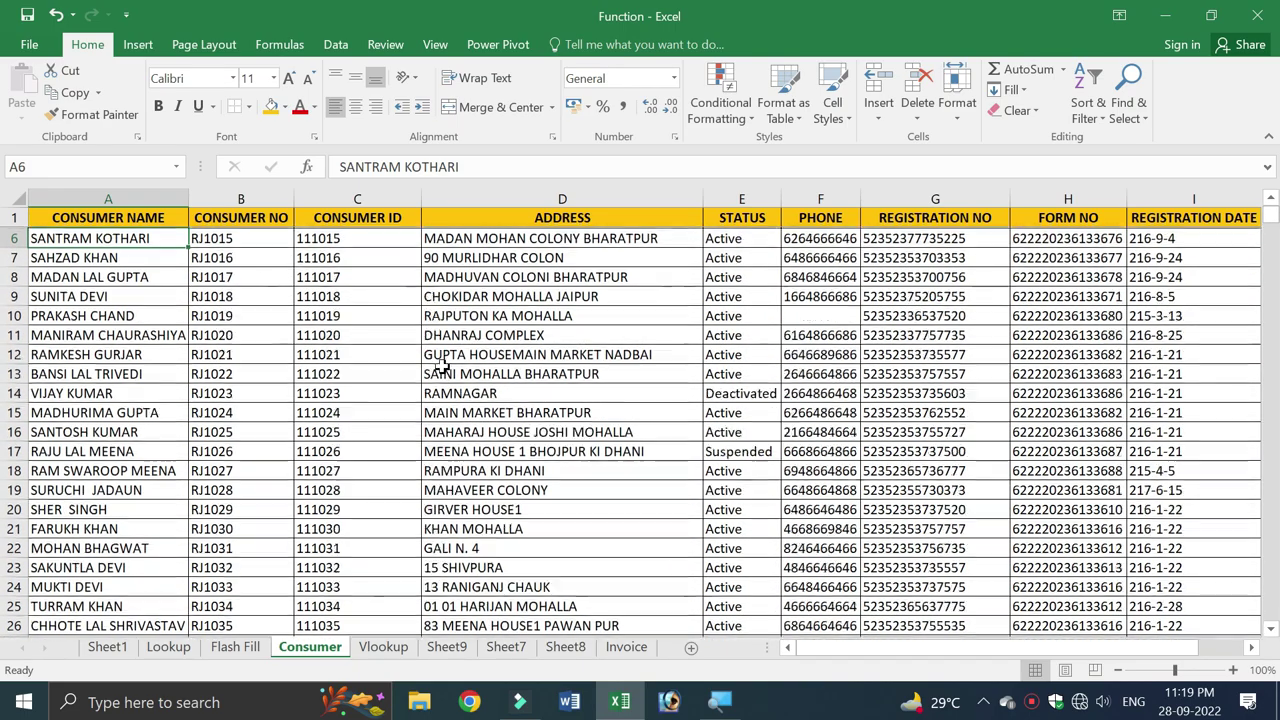
scroll(434, 366, "up", 2)
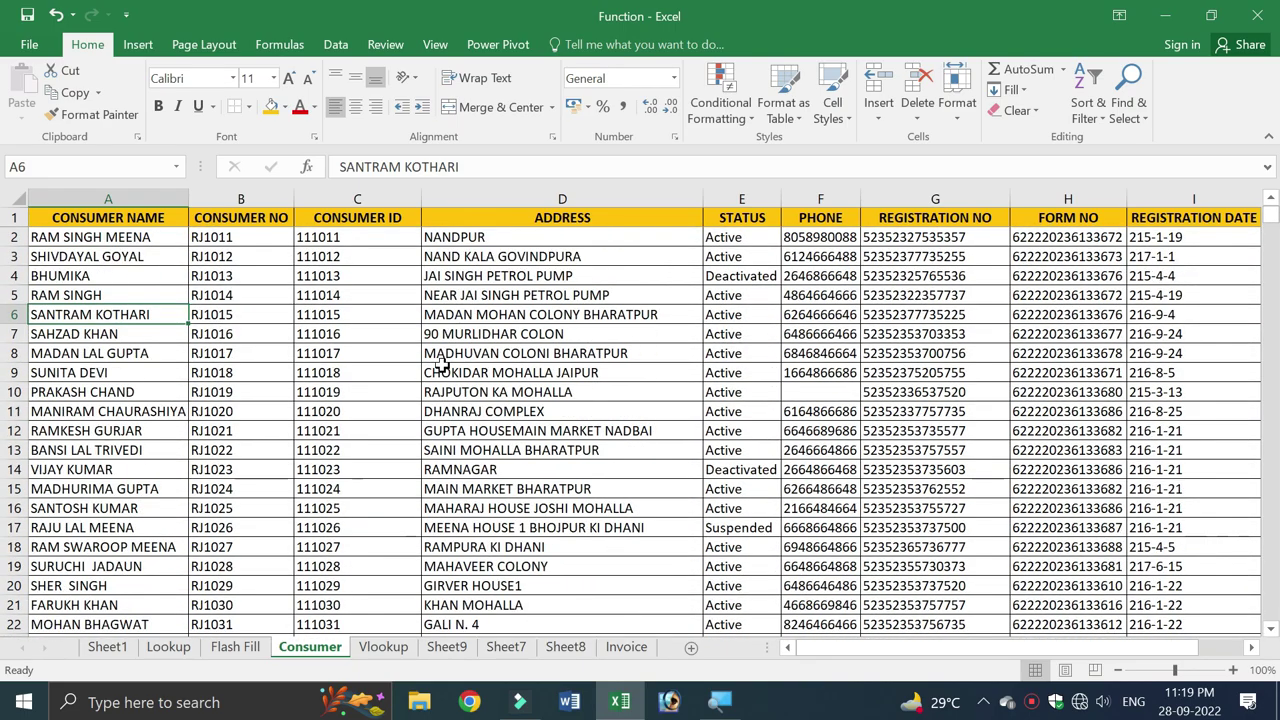
left_click(86, 244)
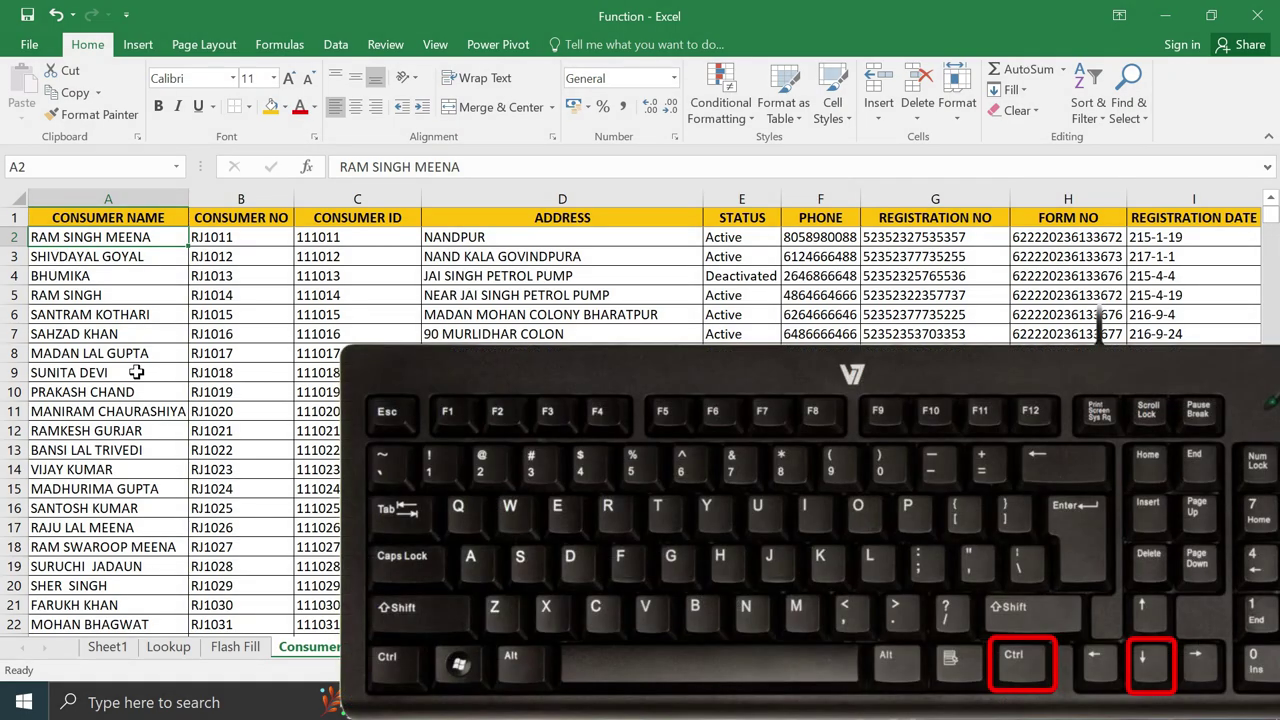
Jump to the last consumer record in row 6907, then back to the top with Ctrl+Home.
key("ctrl+Down")
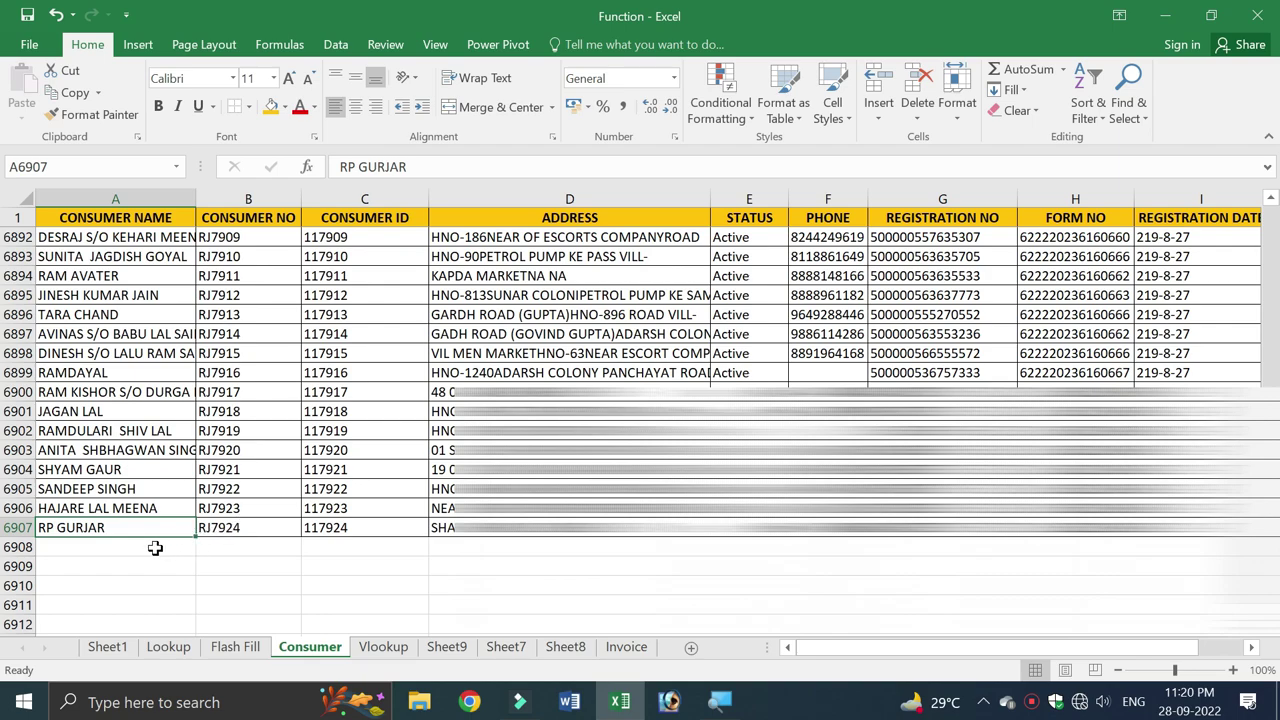
left_click(144, 547)
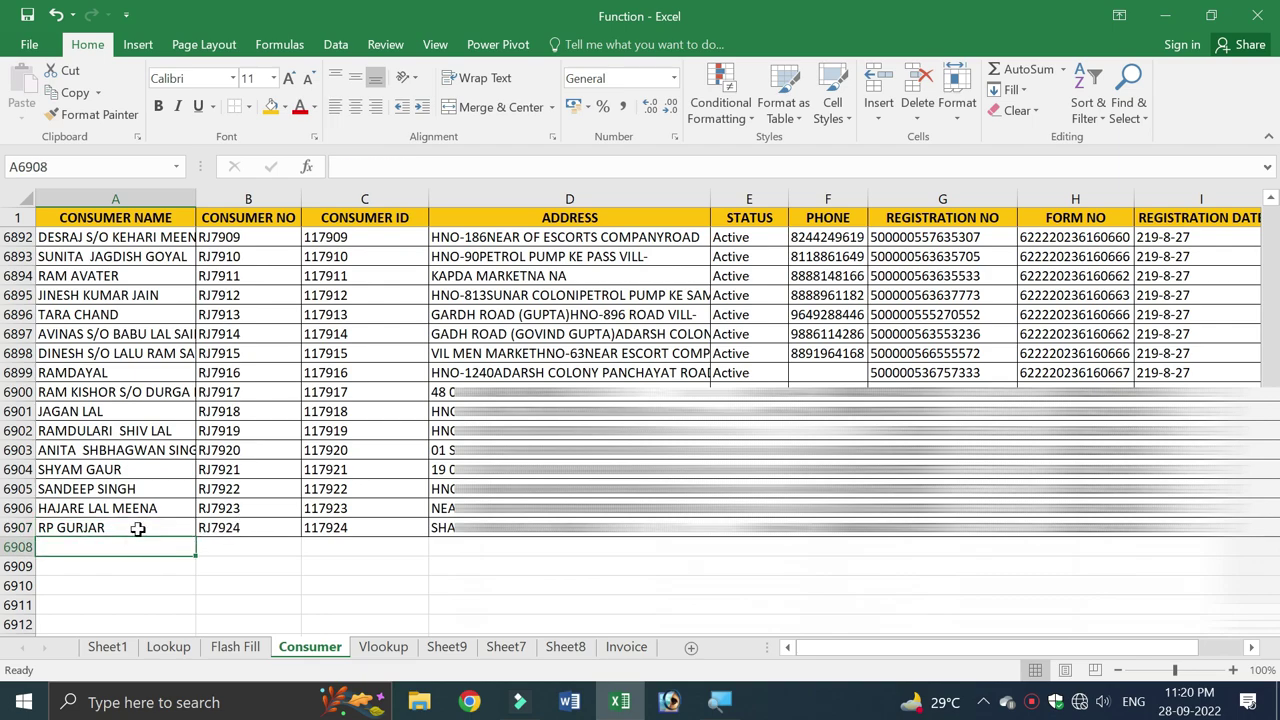
left_click(138, 529)
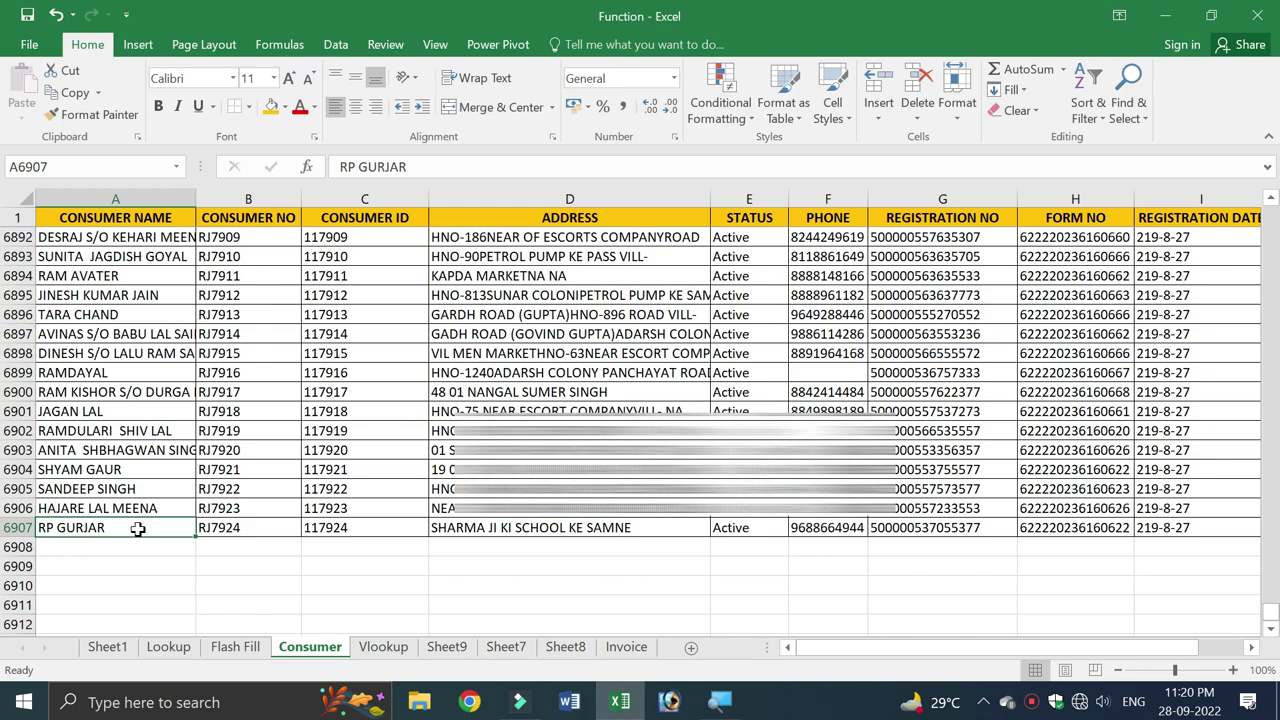
key("ctrl+Home")
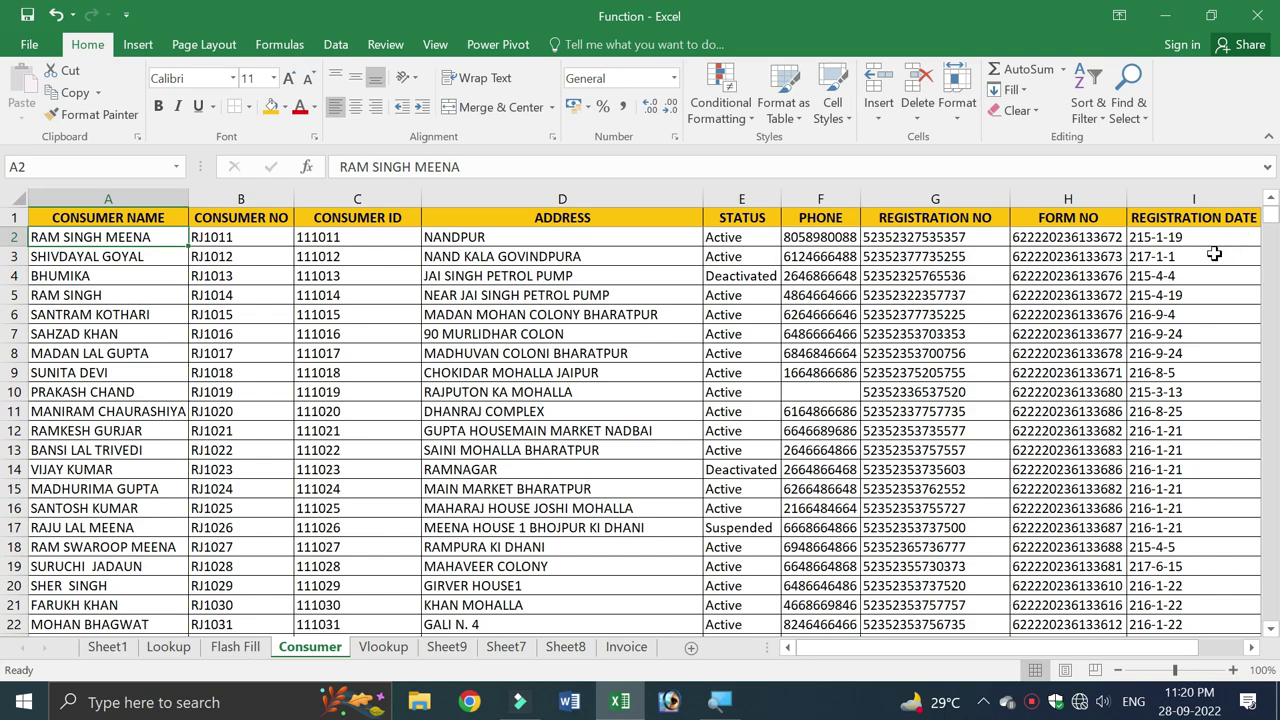
key("ctrl+Right")
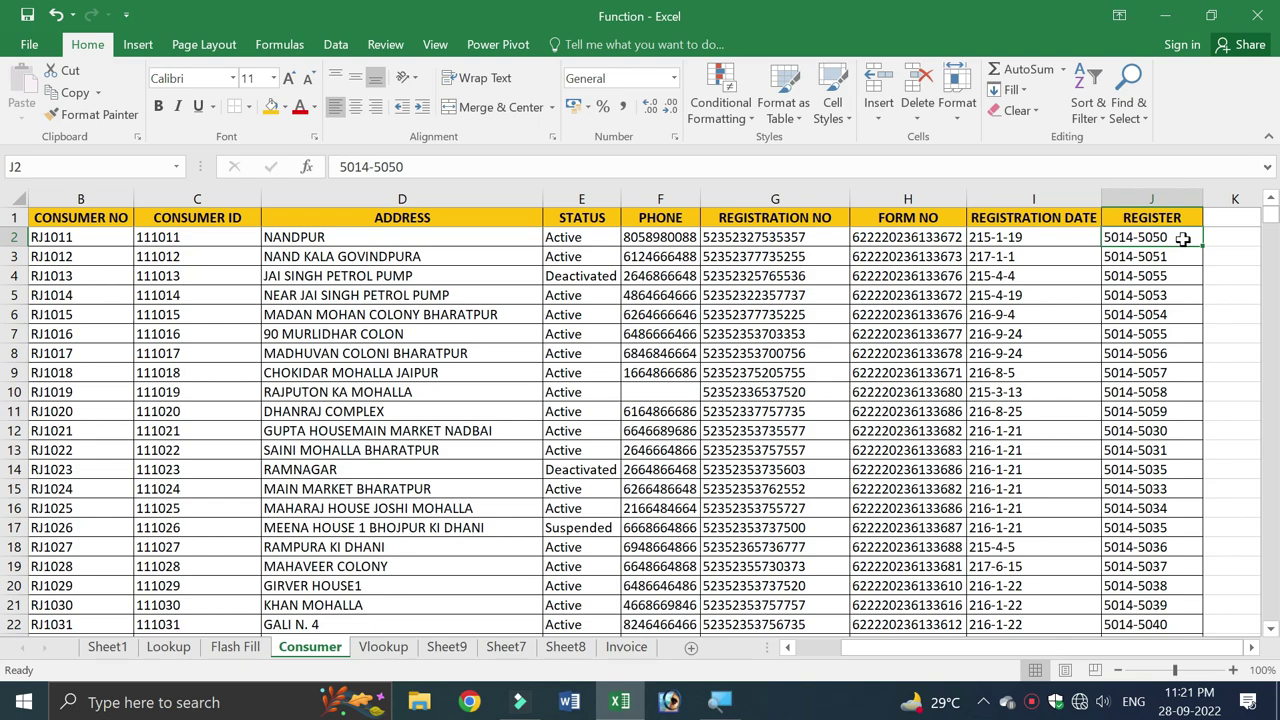
key("ctrl+Left")
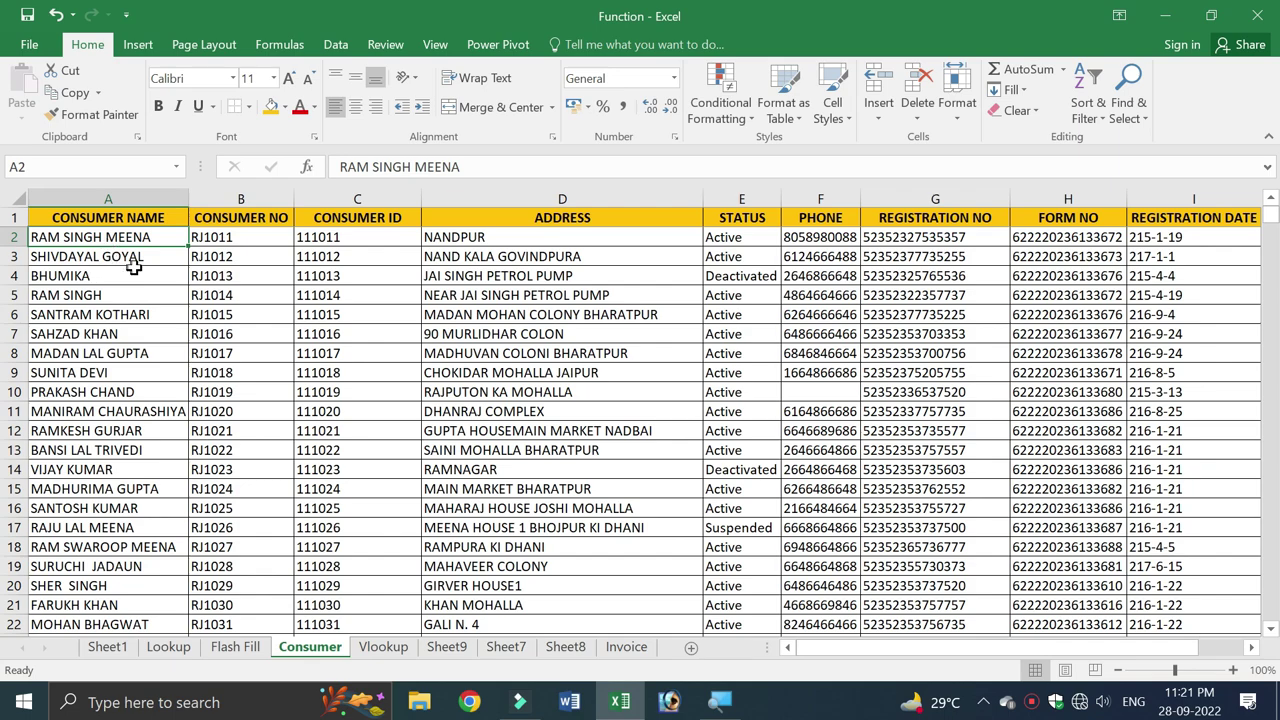
left_click(149, 277)
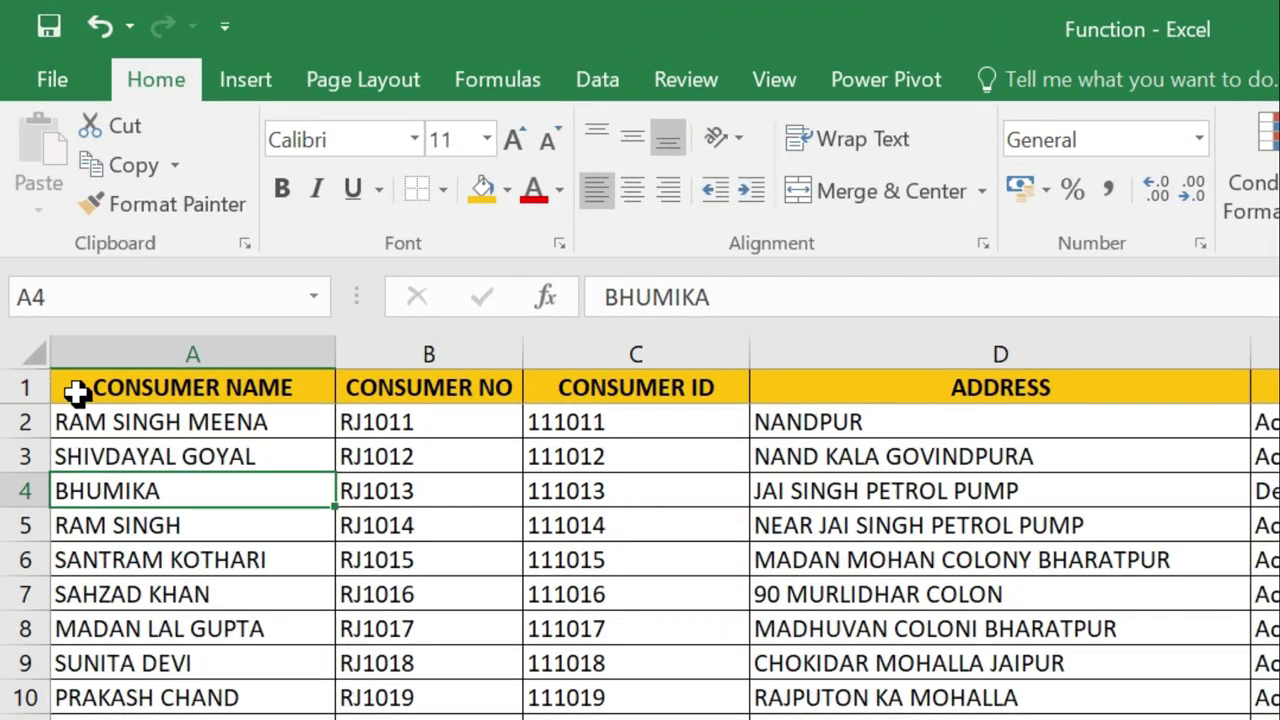
Select every cell of the Consumer worksheet using the Select All corner.
left_click(30, 345)
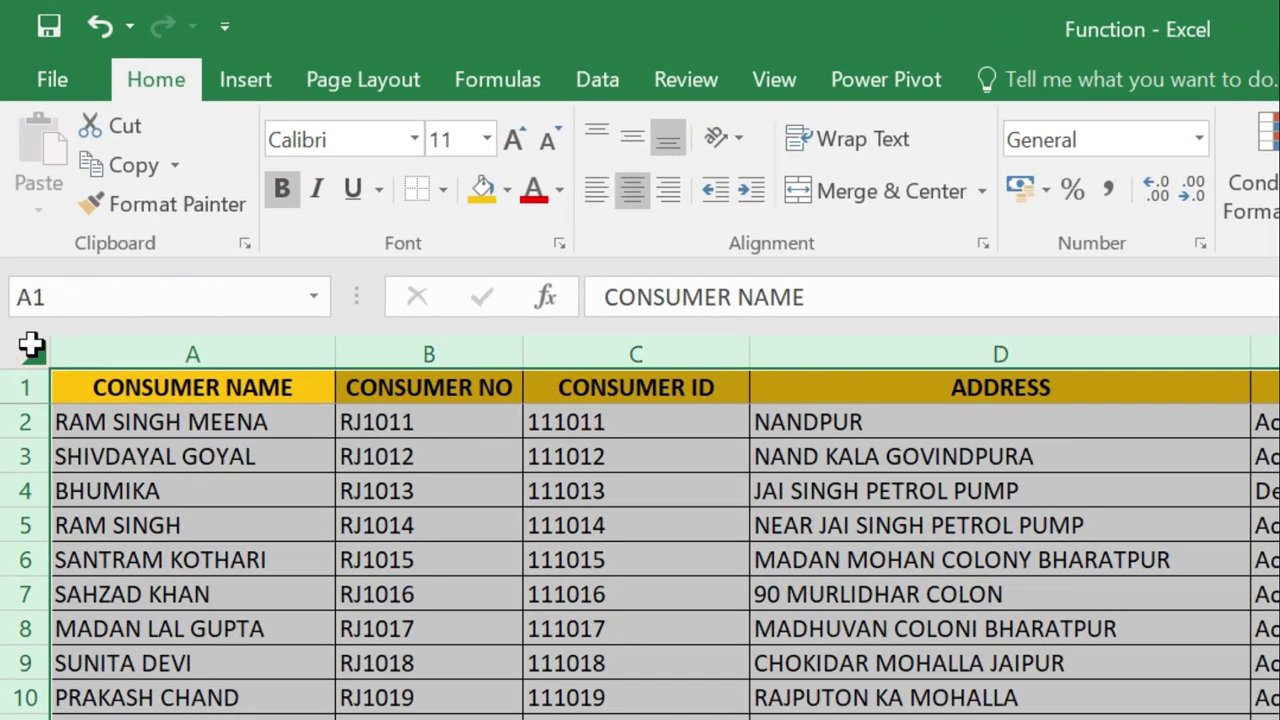
left_click(30, 345)
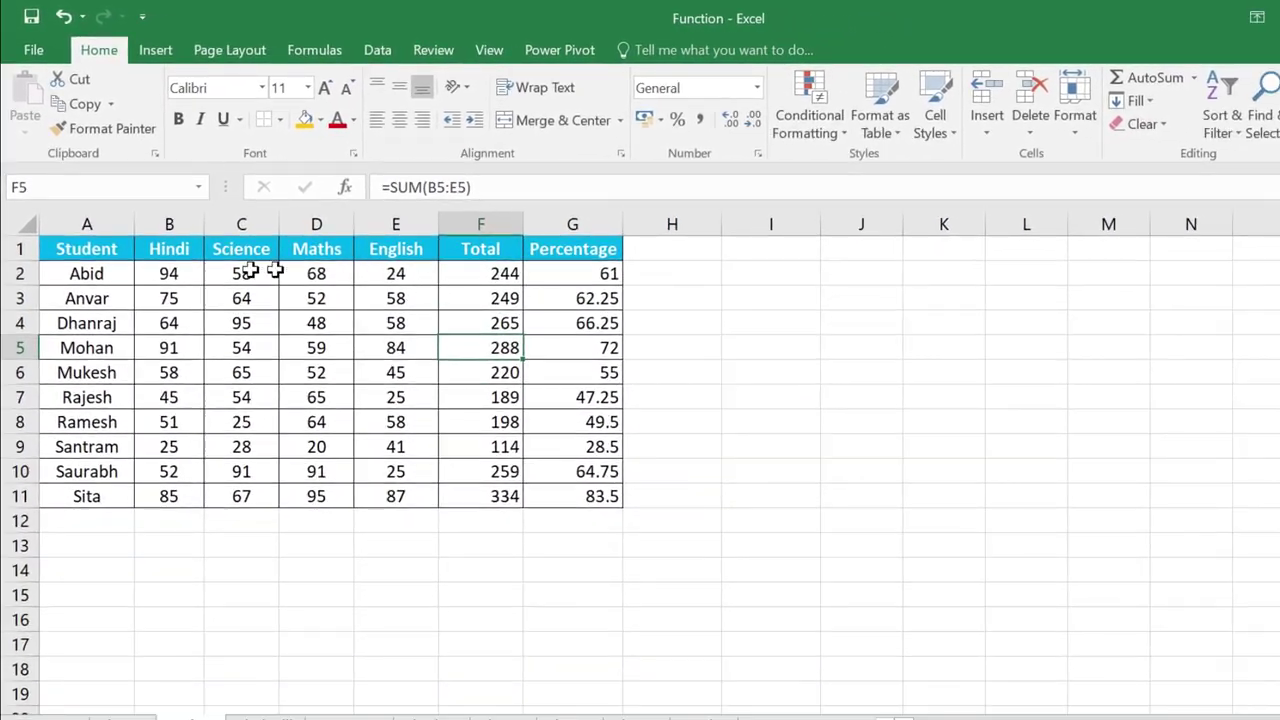
left_click(568, 422)
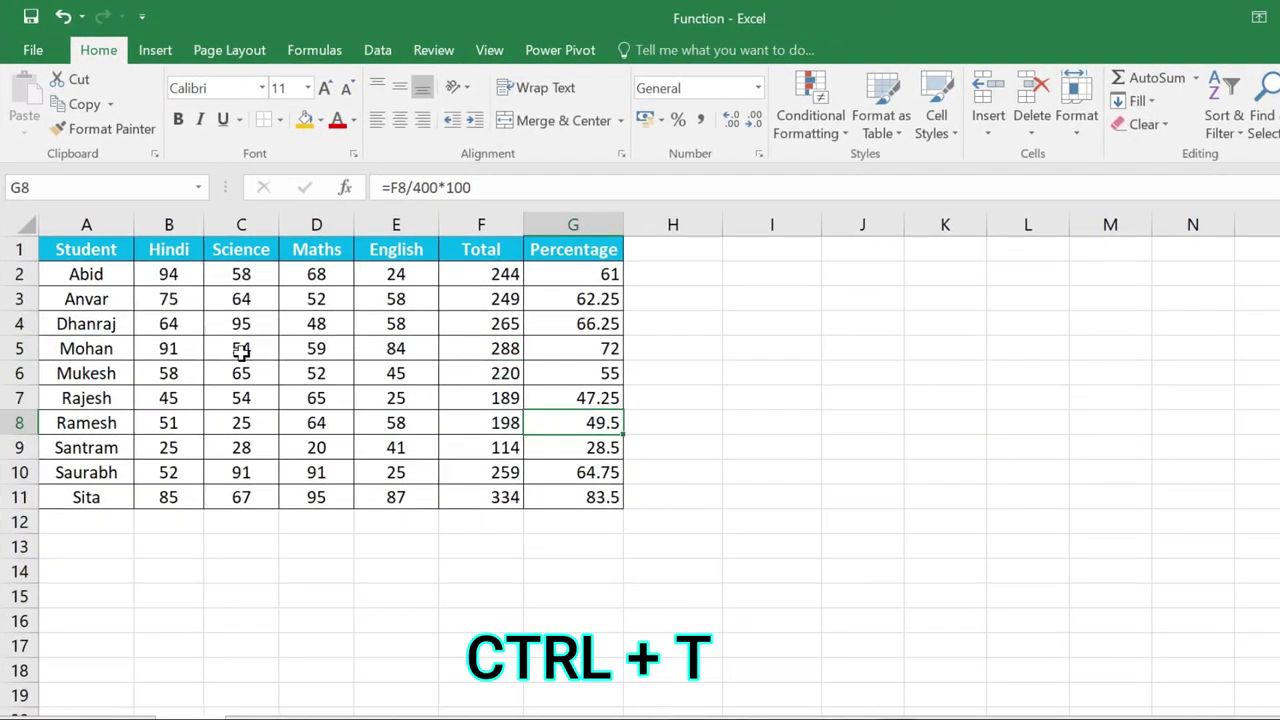
key("ctrl+t")
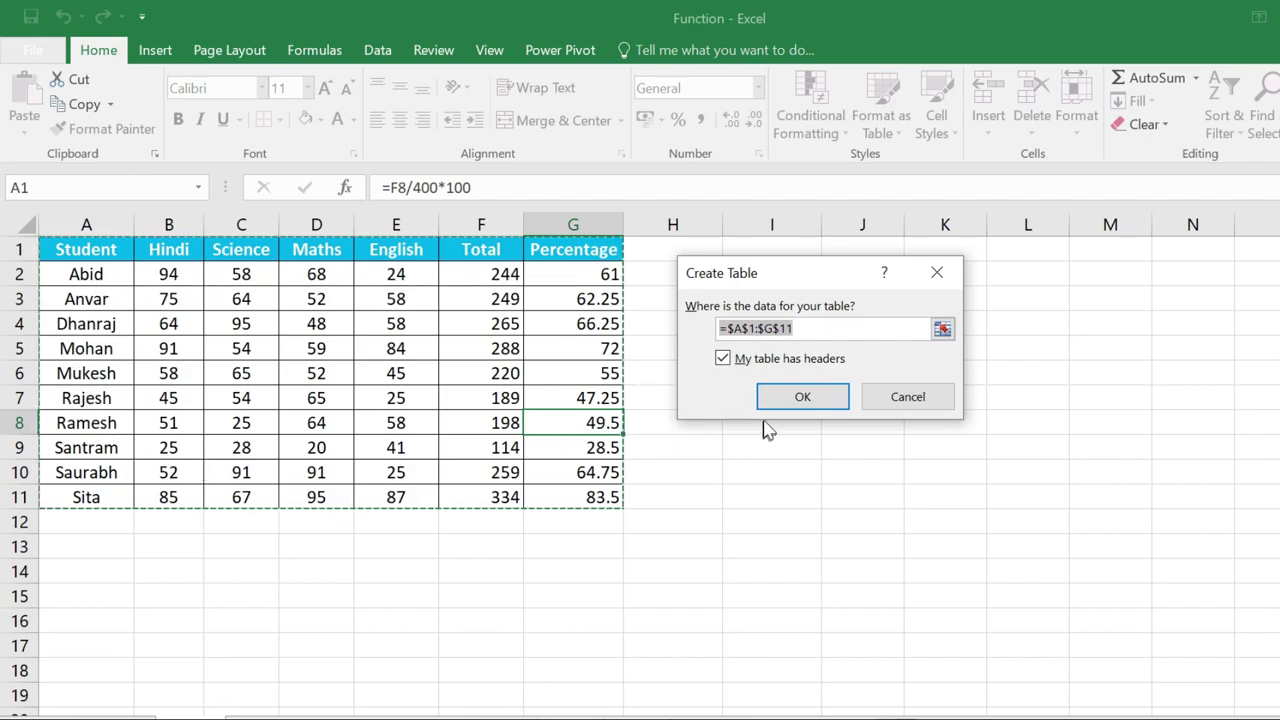
left_click(800, 400)
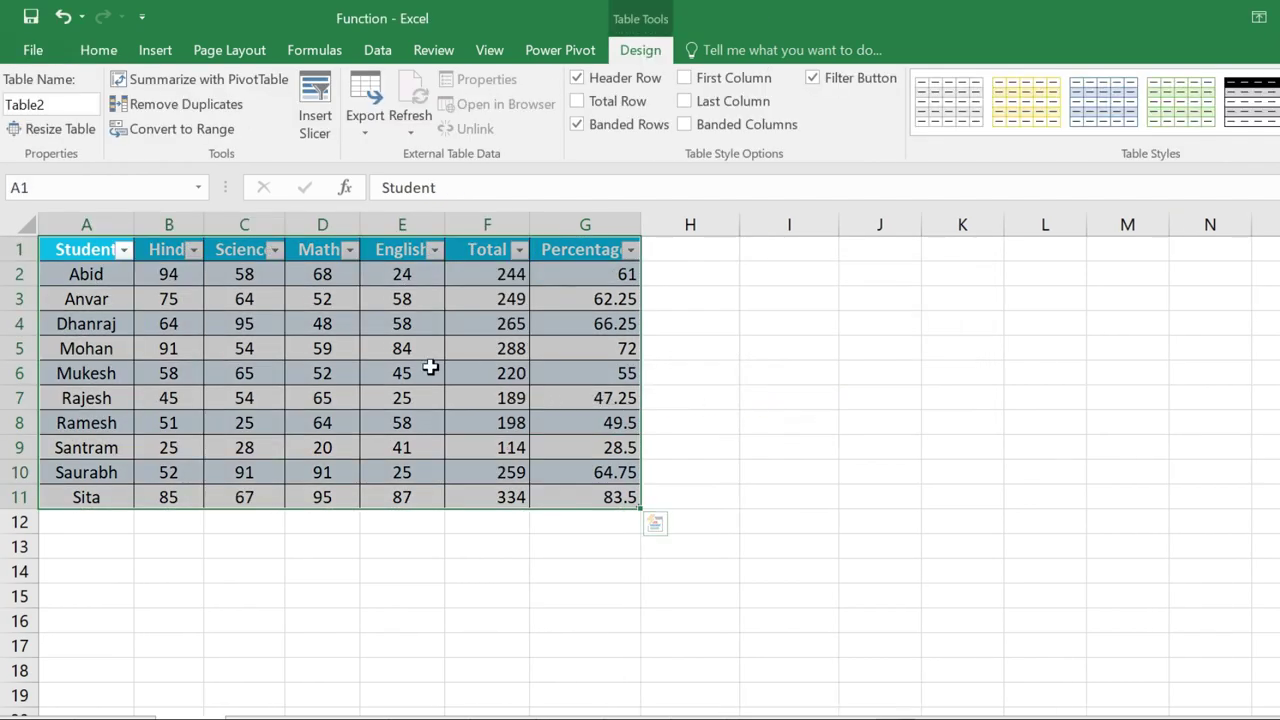
left_click(430, 370)
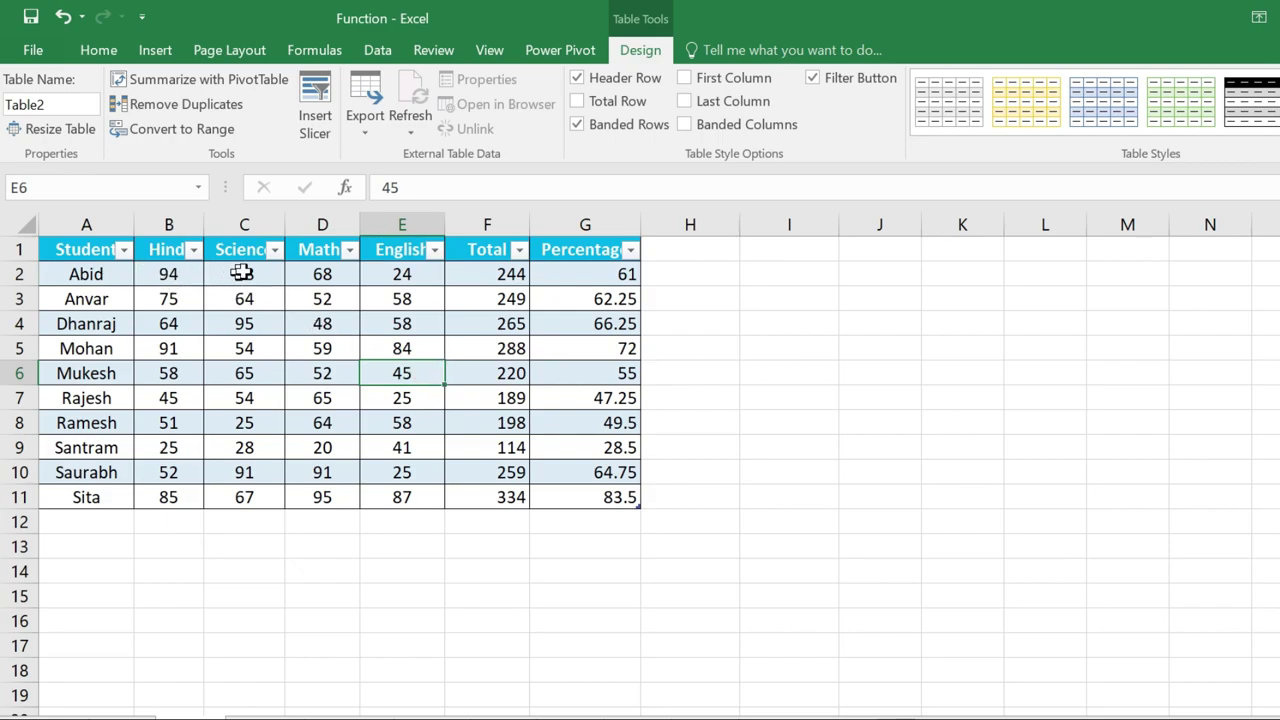
left_click(458, 340)
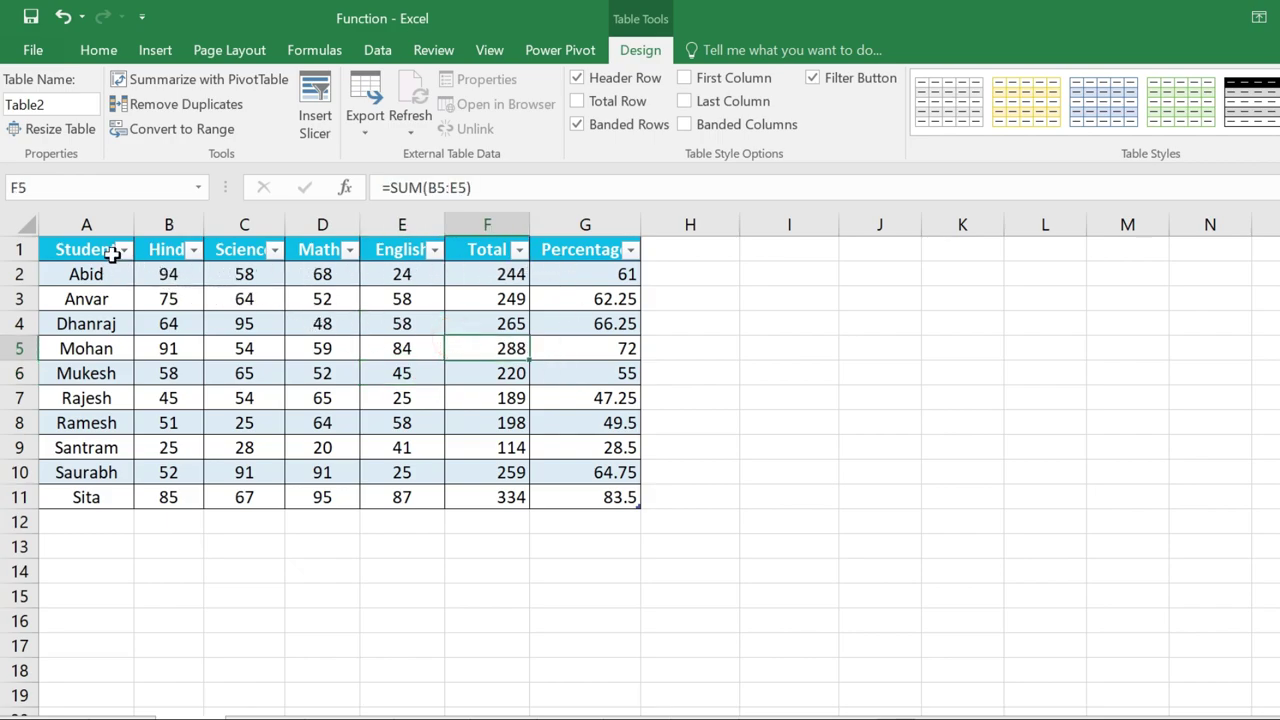
key("ctrl+z")
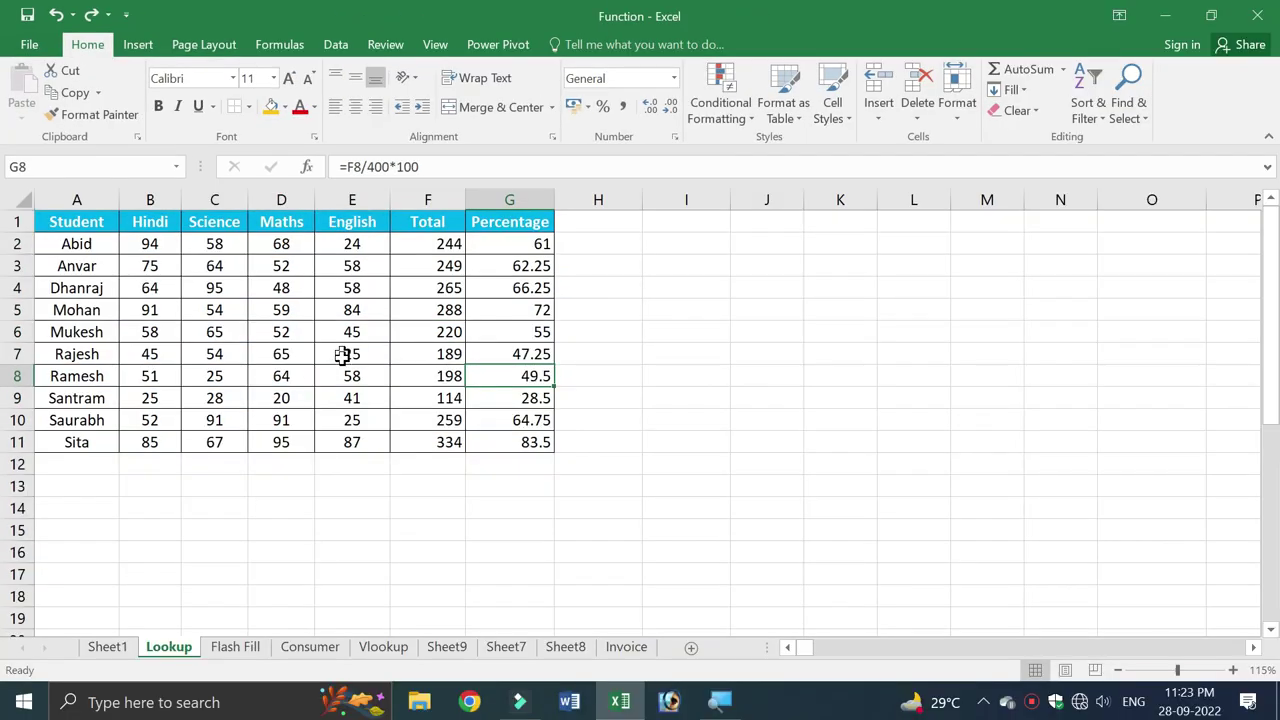
left_click(240, 648)
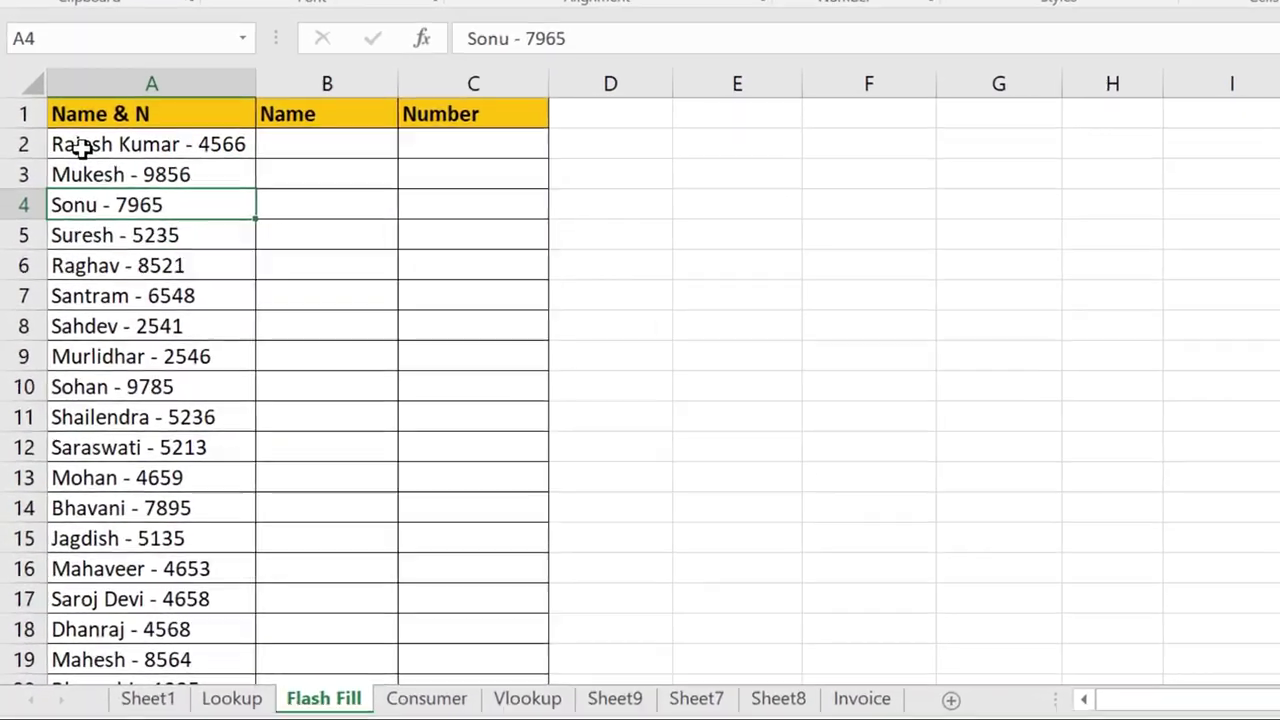
left_click(68, 245)
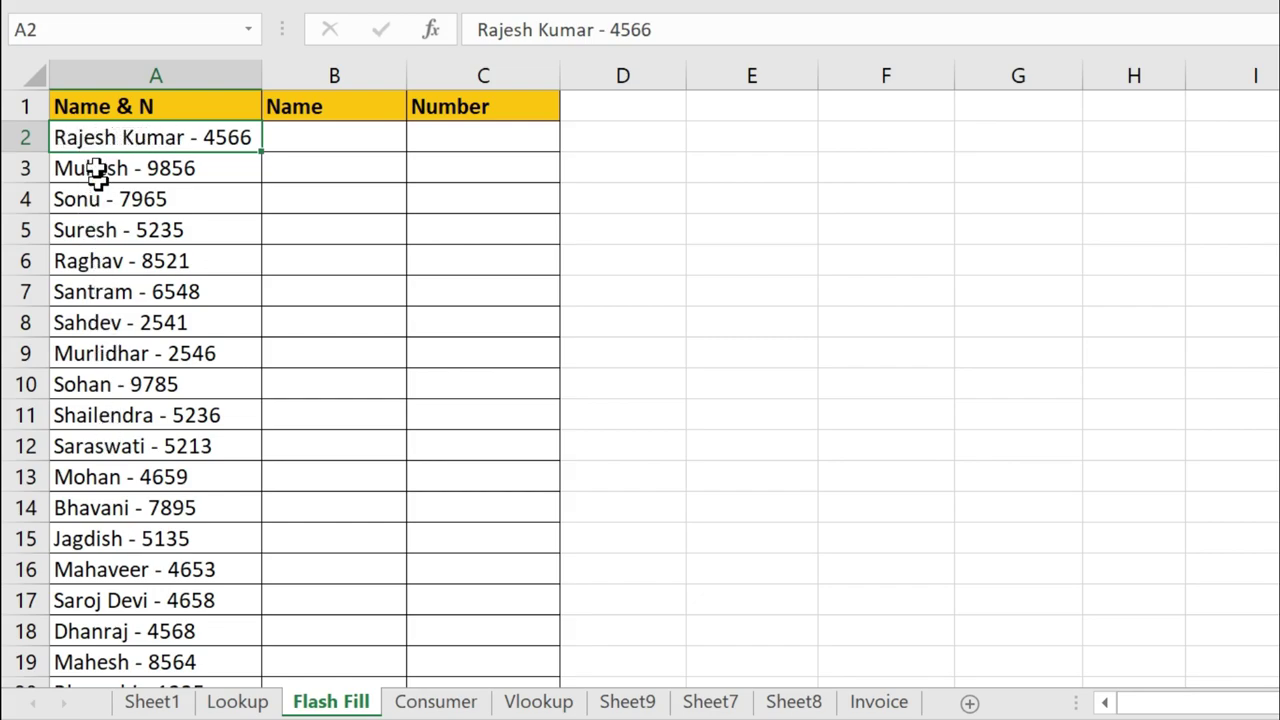
left_click(312, 134)
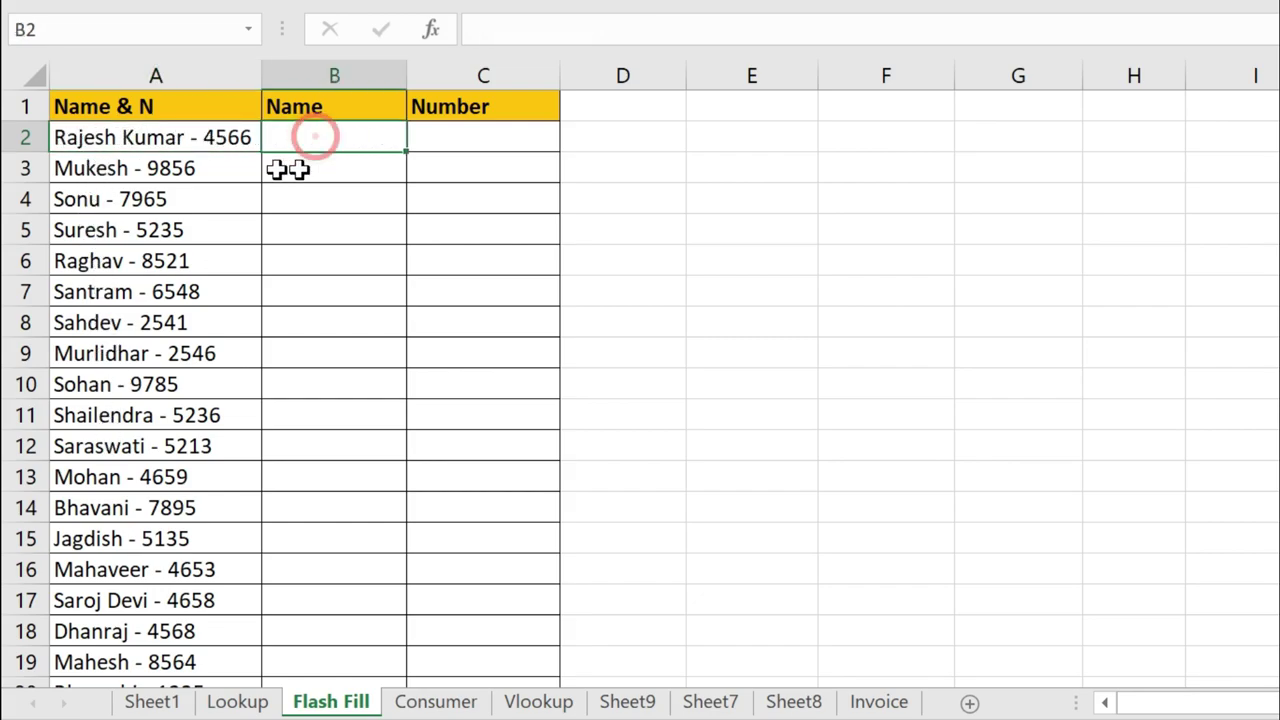
left_click(228, 138)
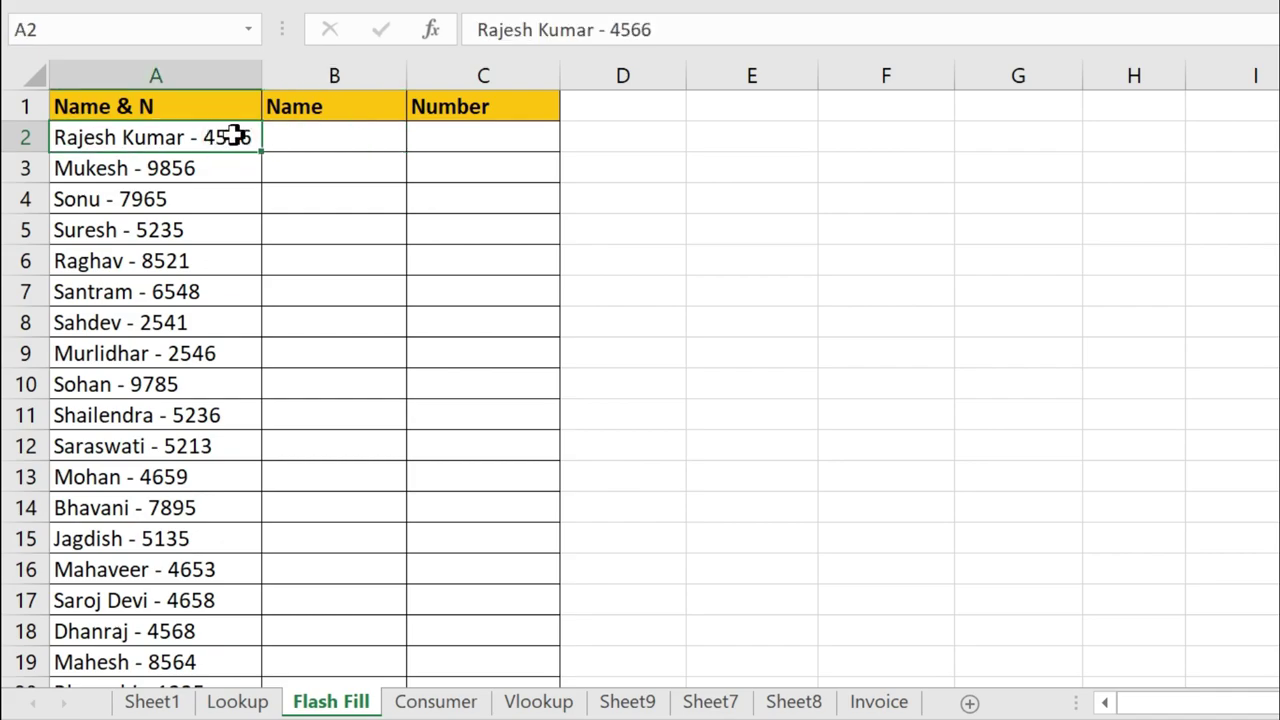
left_click(440, 135)
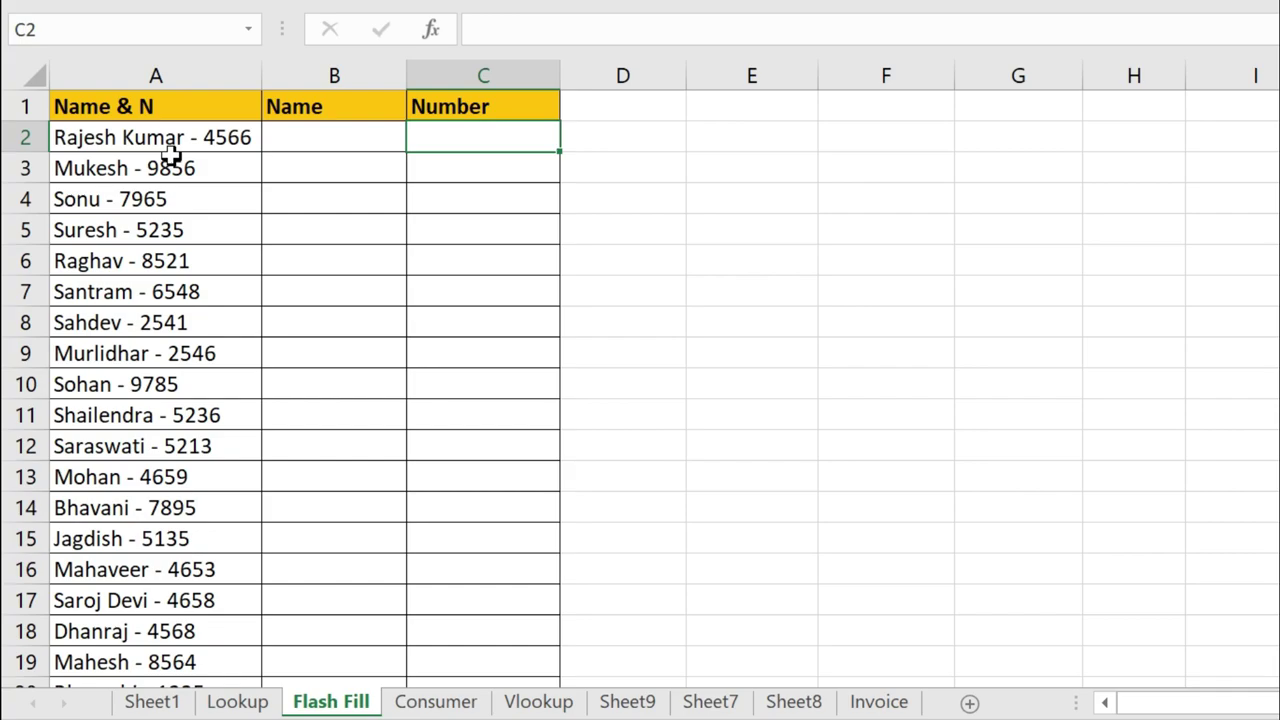
double_click(182, 138)
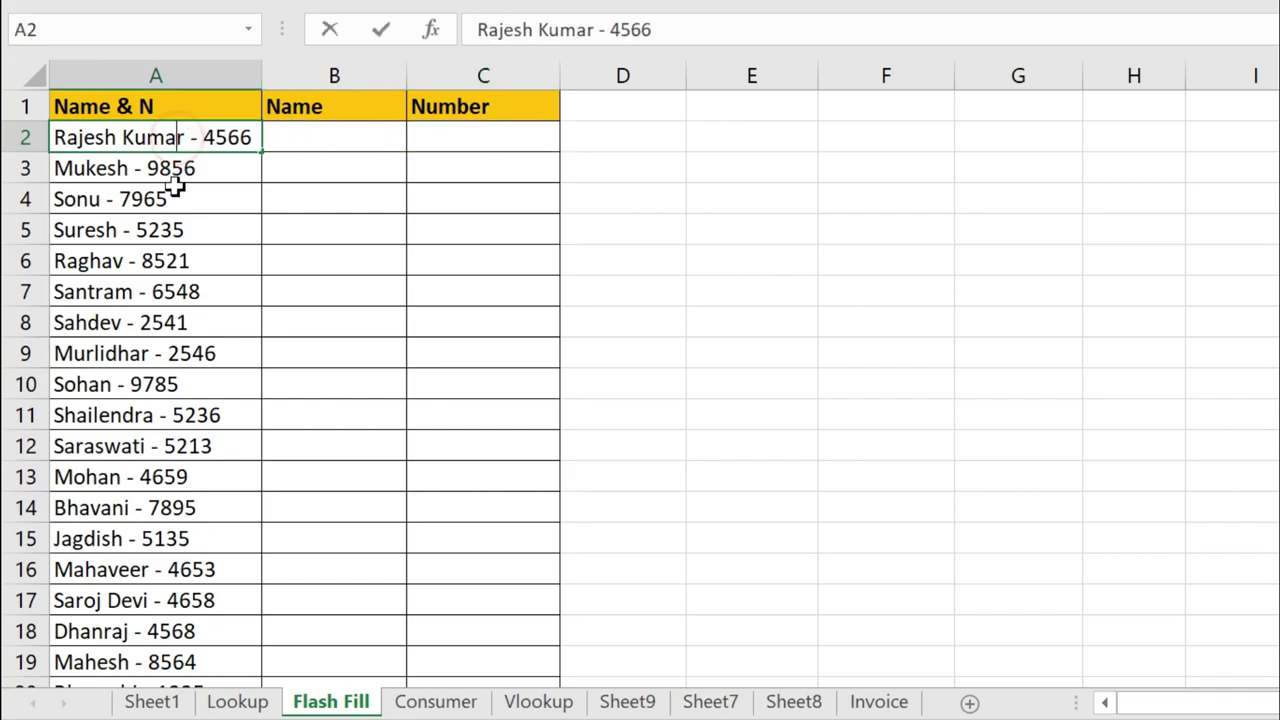
left_click_drag(182, 138, 56, 143)
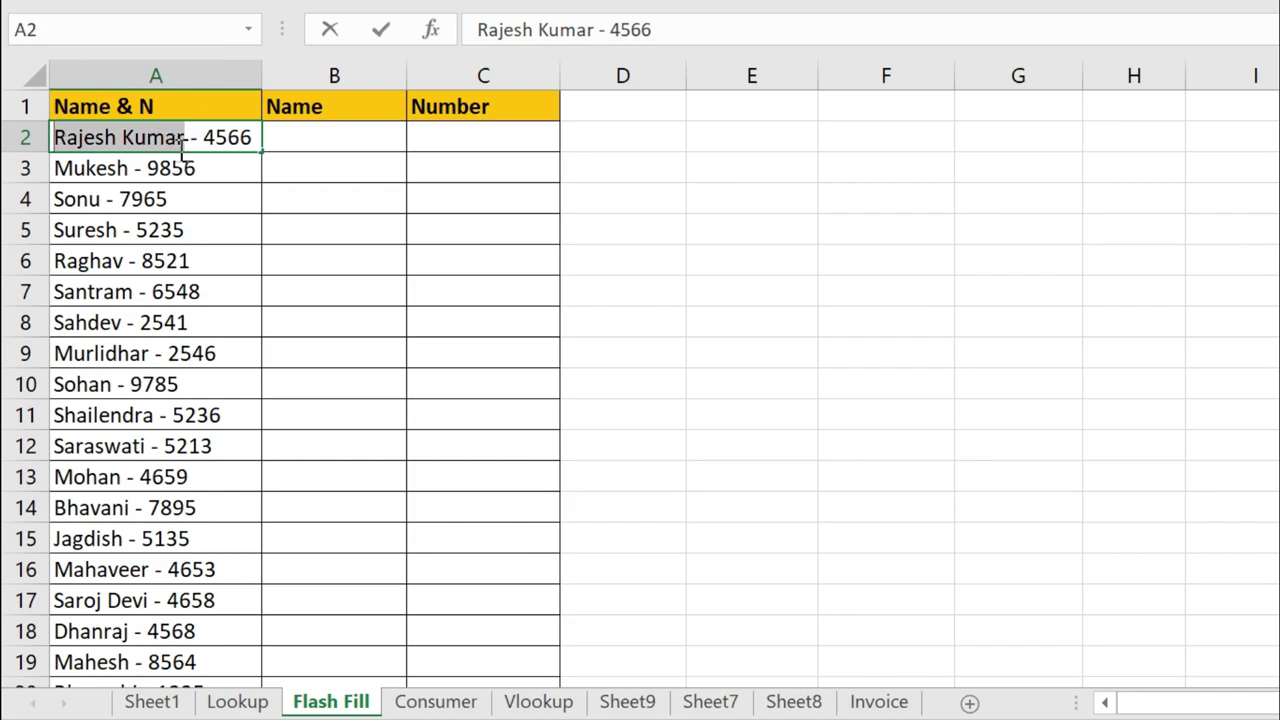
left_click(175, 137)
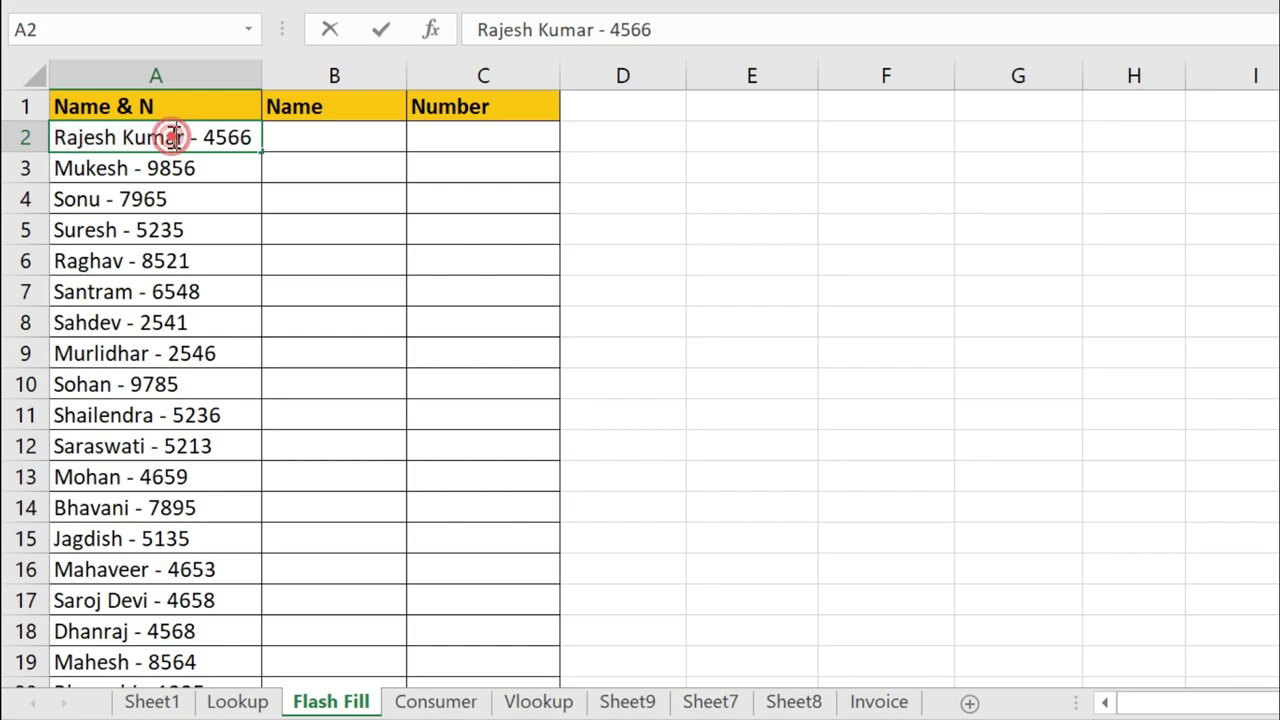
left_click(186, 166)
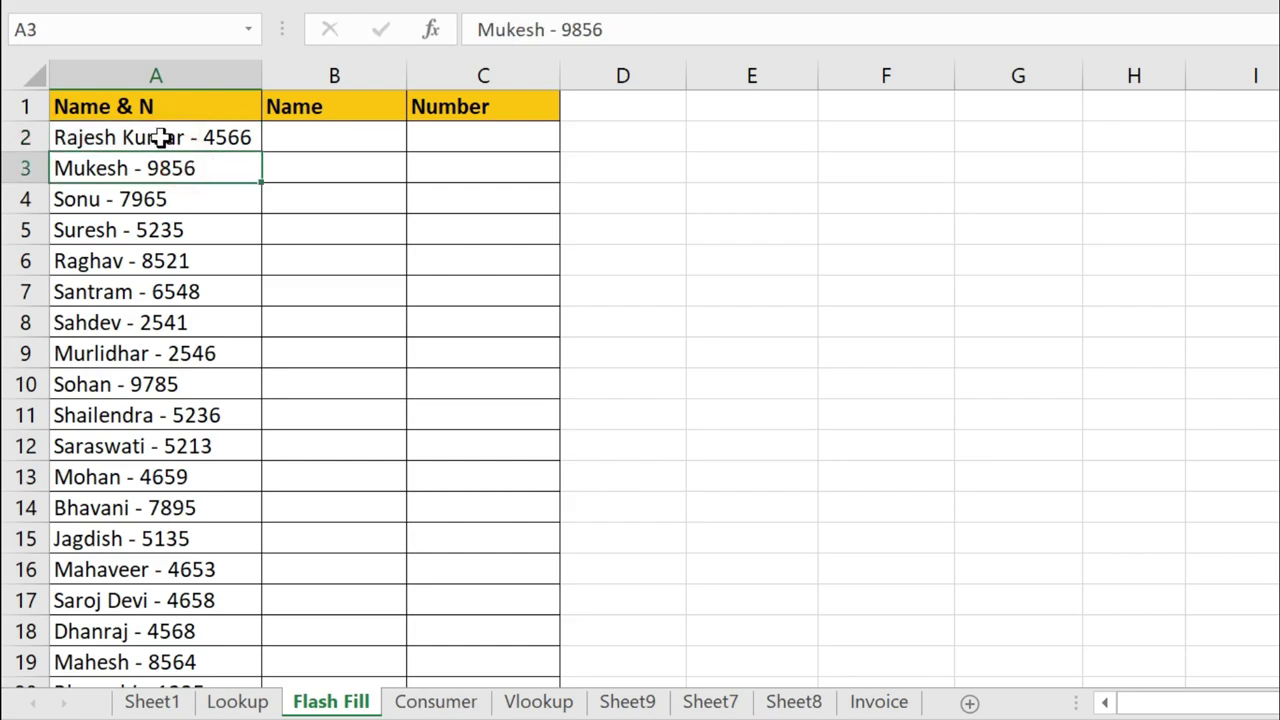
double_click(163, 135)
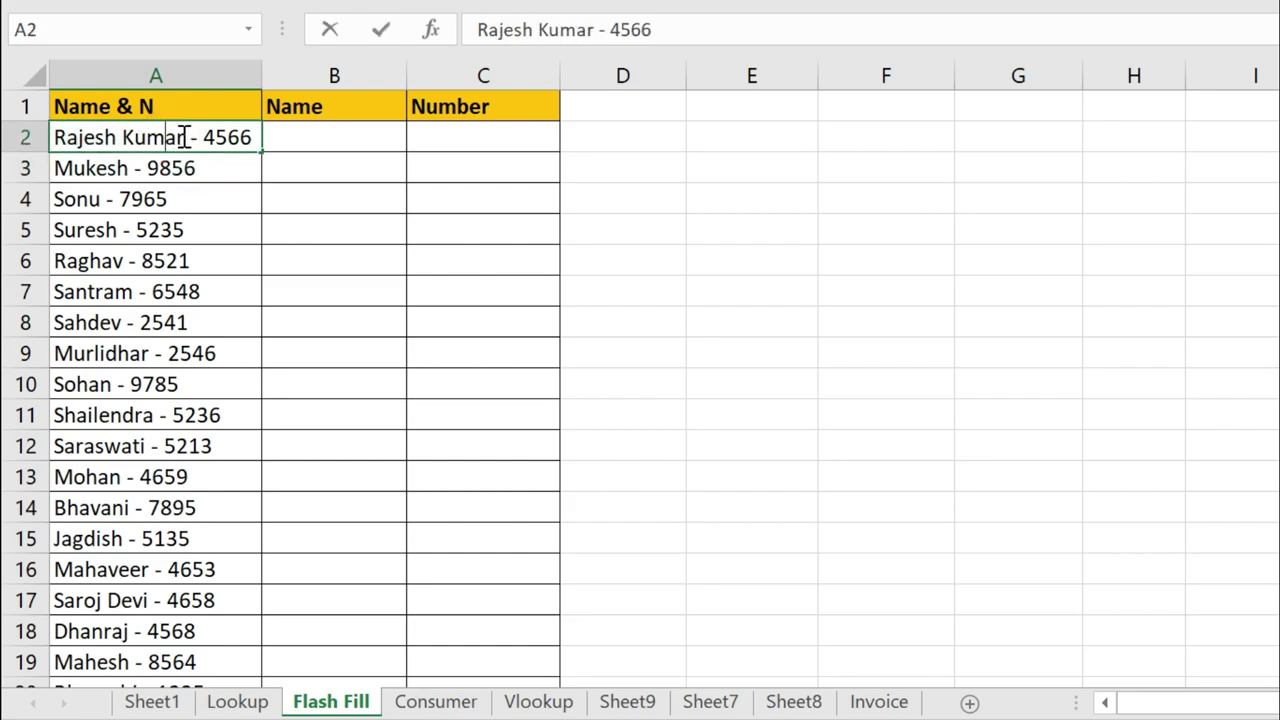
left_click(177, 134)
left_click_drag(186, 137, 56, 140)
key("ctrl+c")
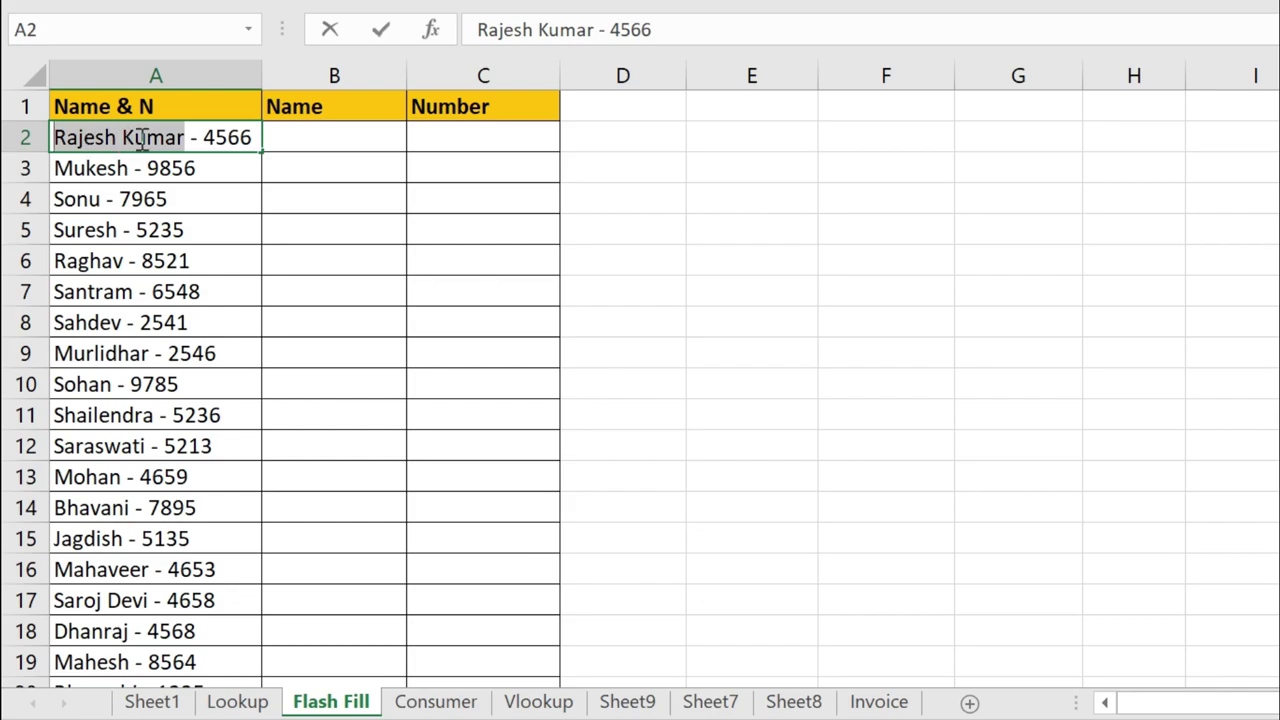
left_click(158, 138)
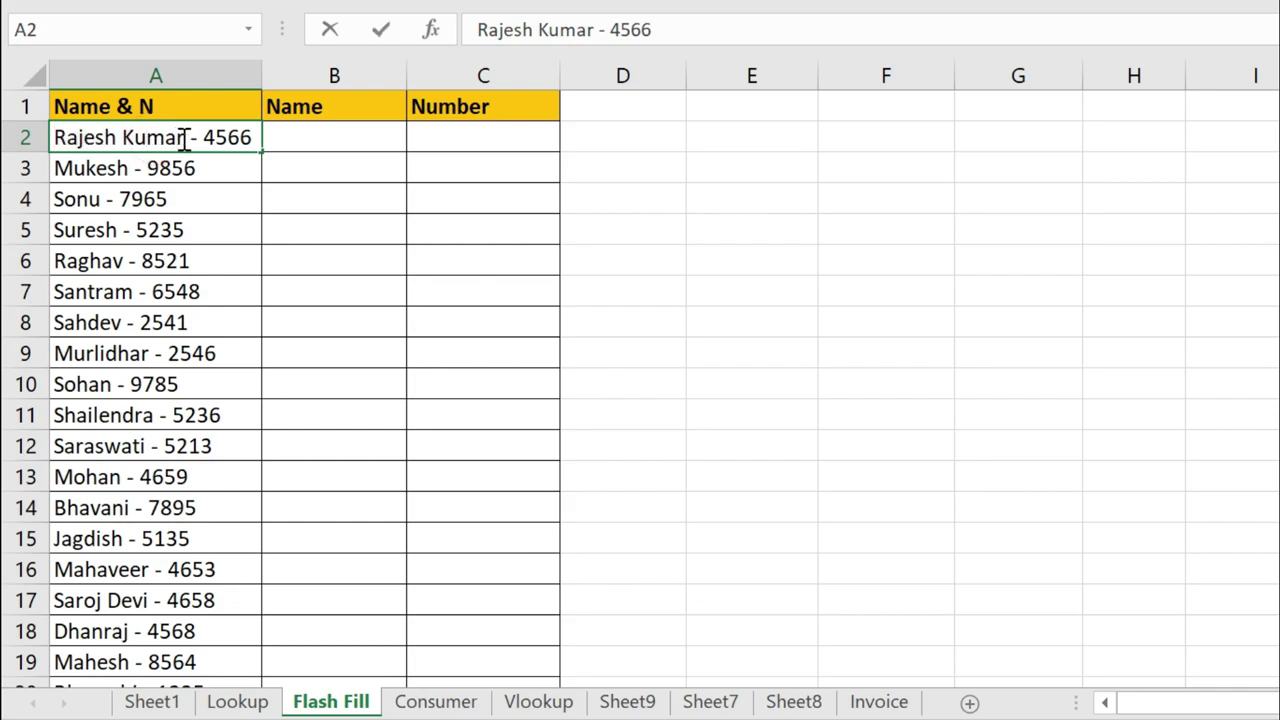
left_click(309, 139)
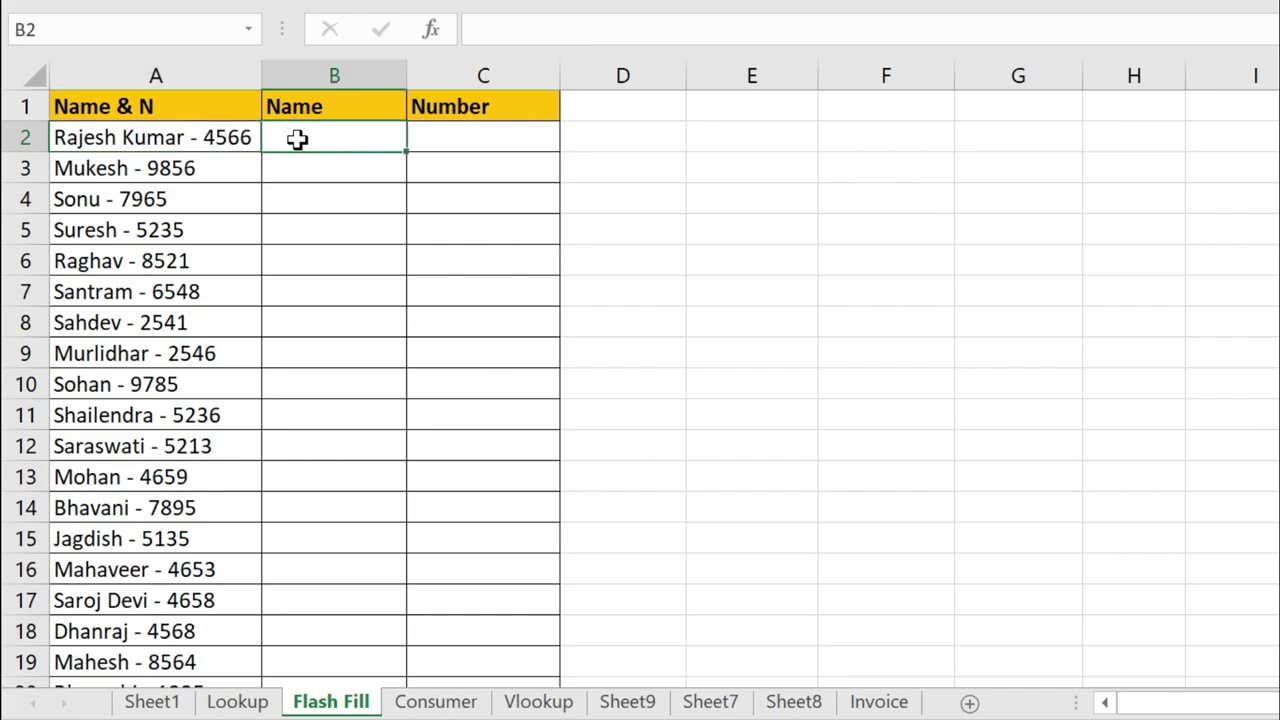
key("ctrl+v")
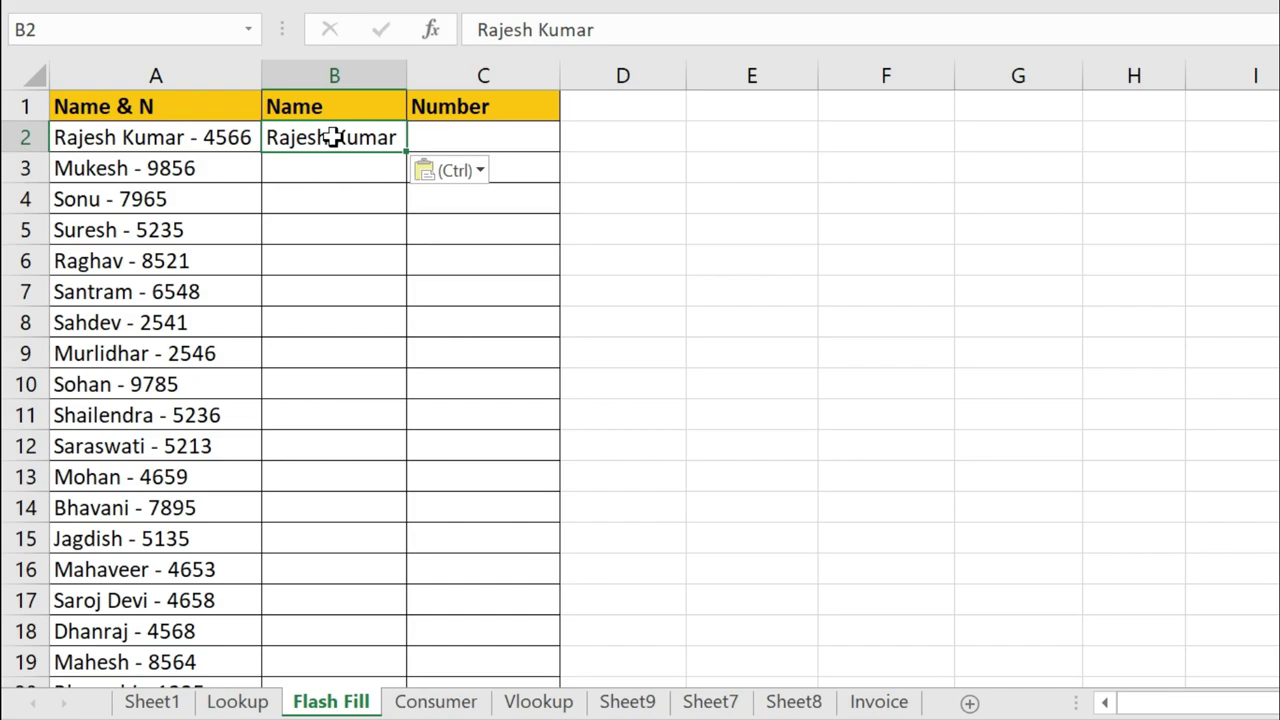
key("ctrl+e")
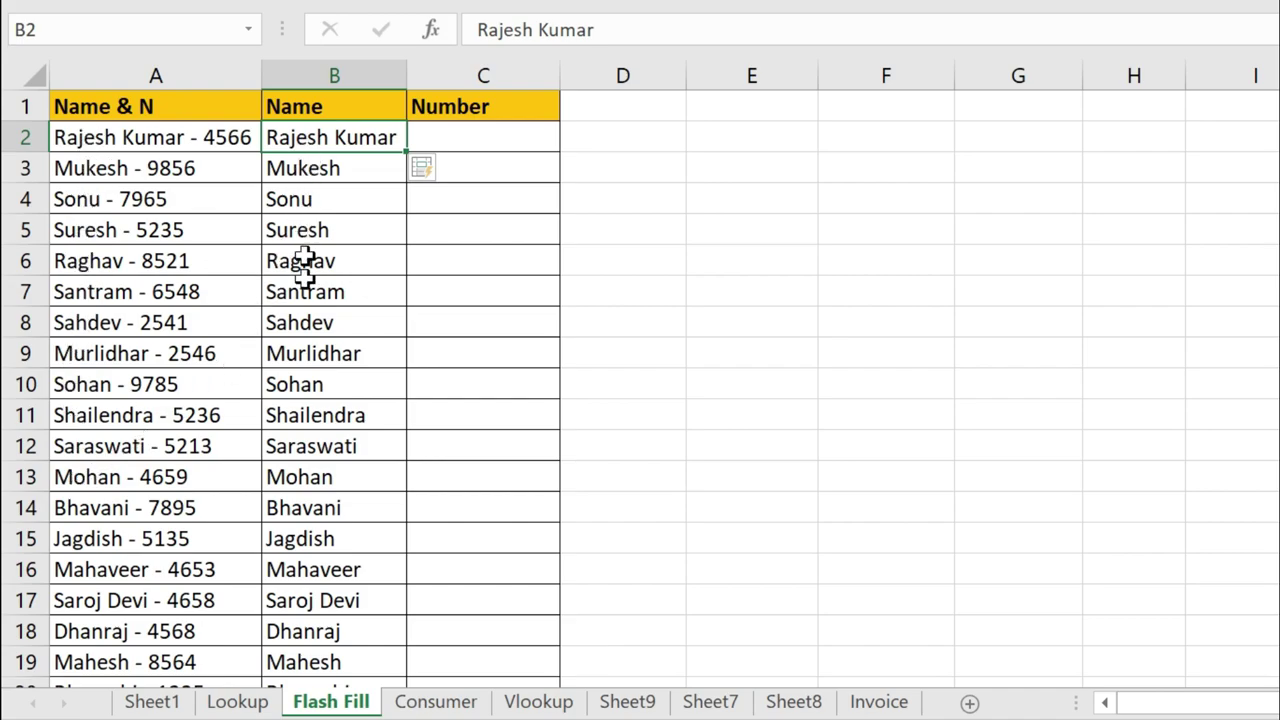
scroll(326, 415, "down", 1)
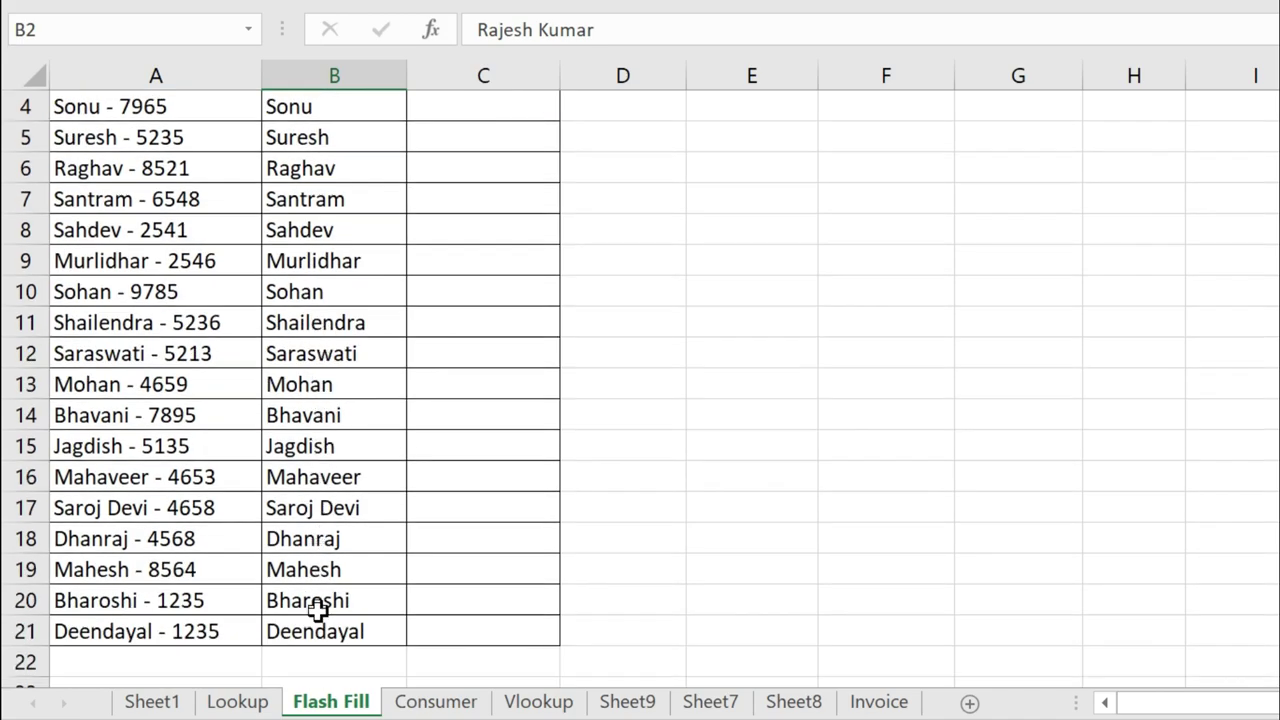
scroll(103, 420, "up", 1)
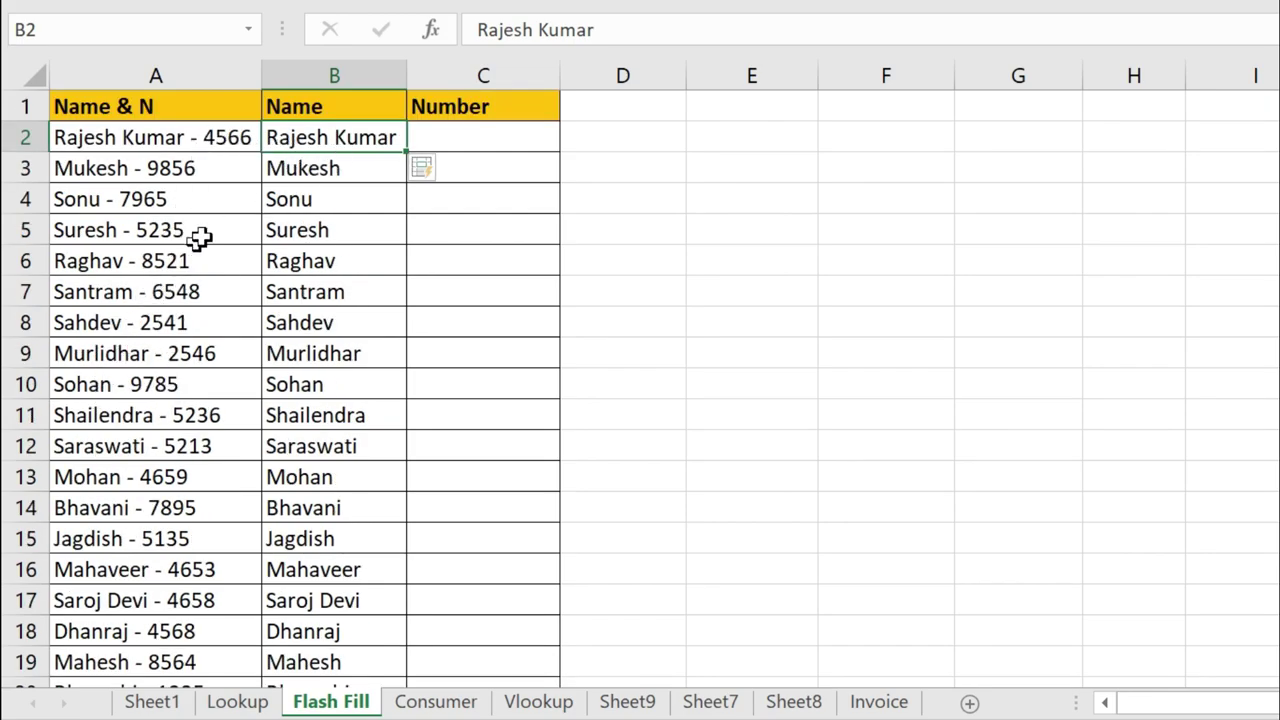
Copy 4566 from the A2 entry into C2 and Flash Fill the Number column with Ctrl+E.
left_click_drag(470, 148, 471, 403)
left_click(457, 237)
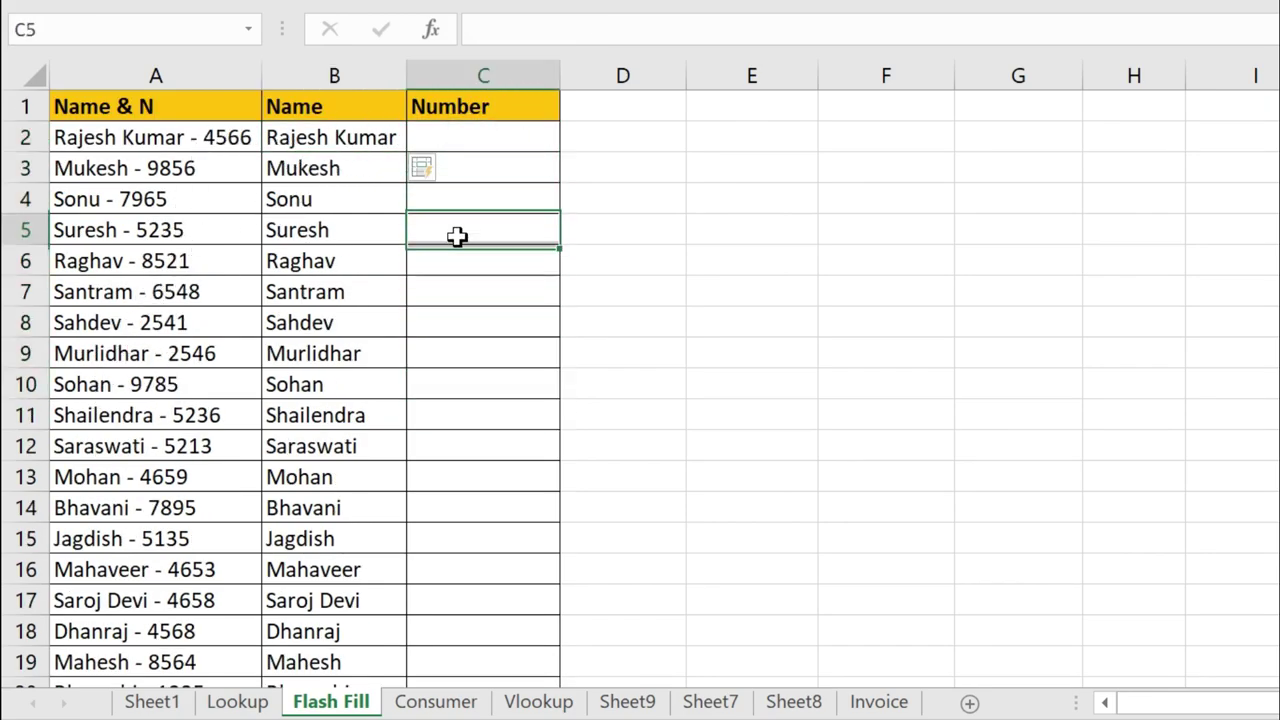
double_click(226, 137)
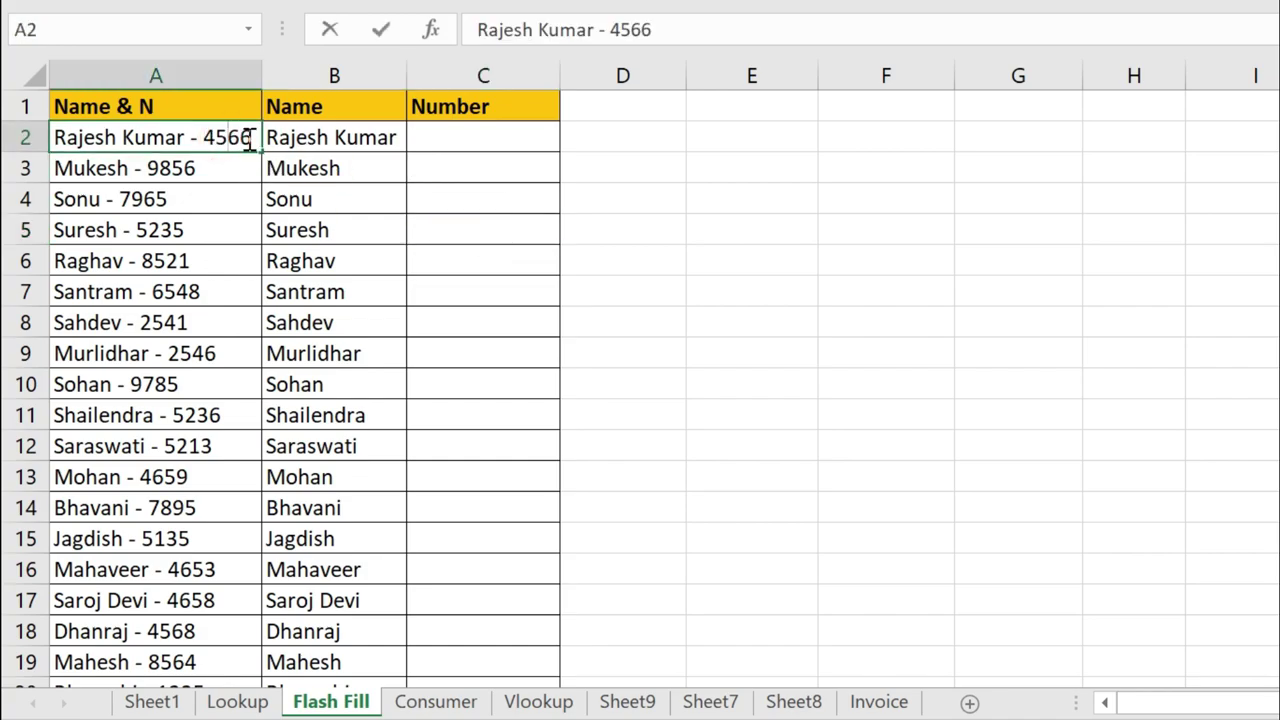
left_click_drag(250, 137, 204, 137)
key("ctrl+c")
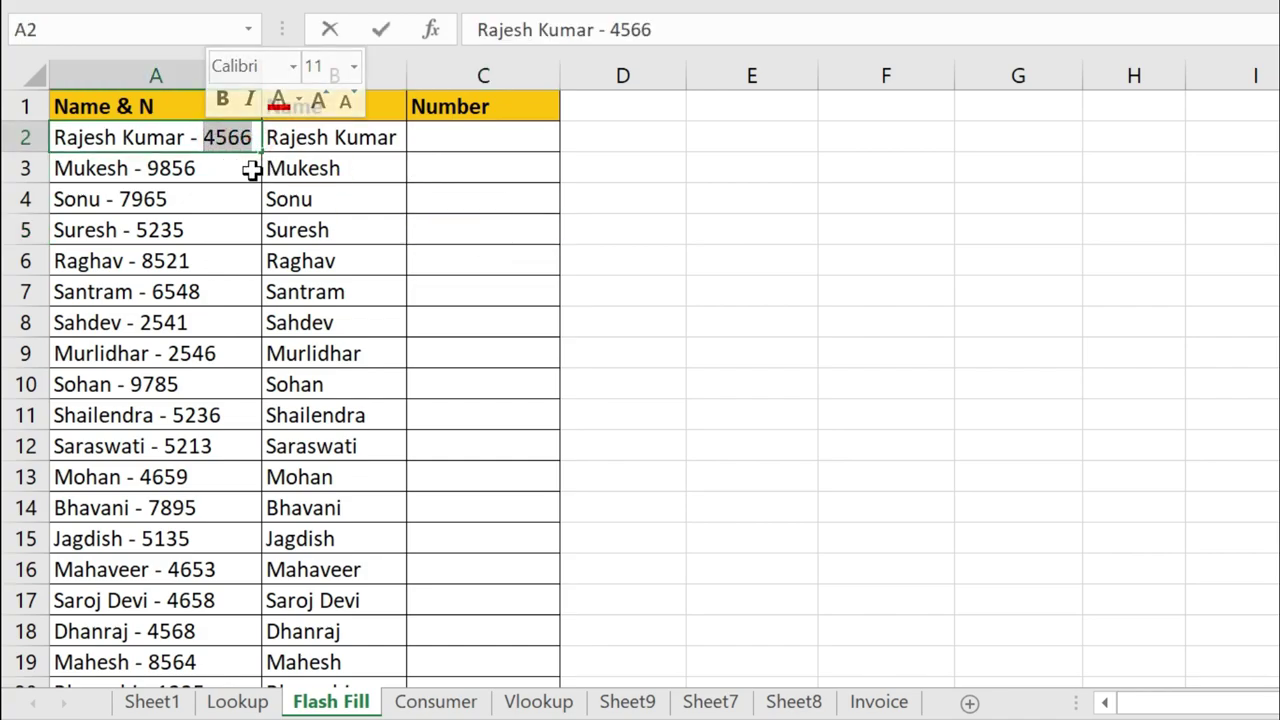
left_click(446, 137)
key("ctrl+v")
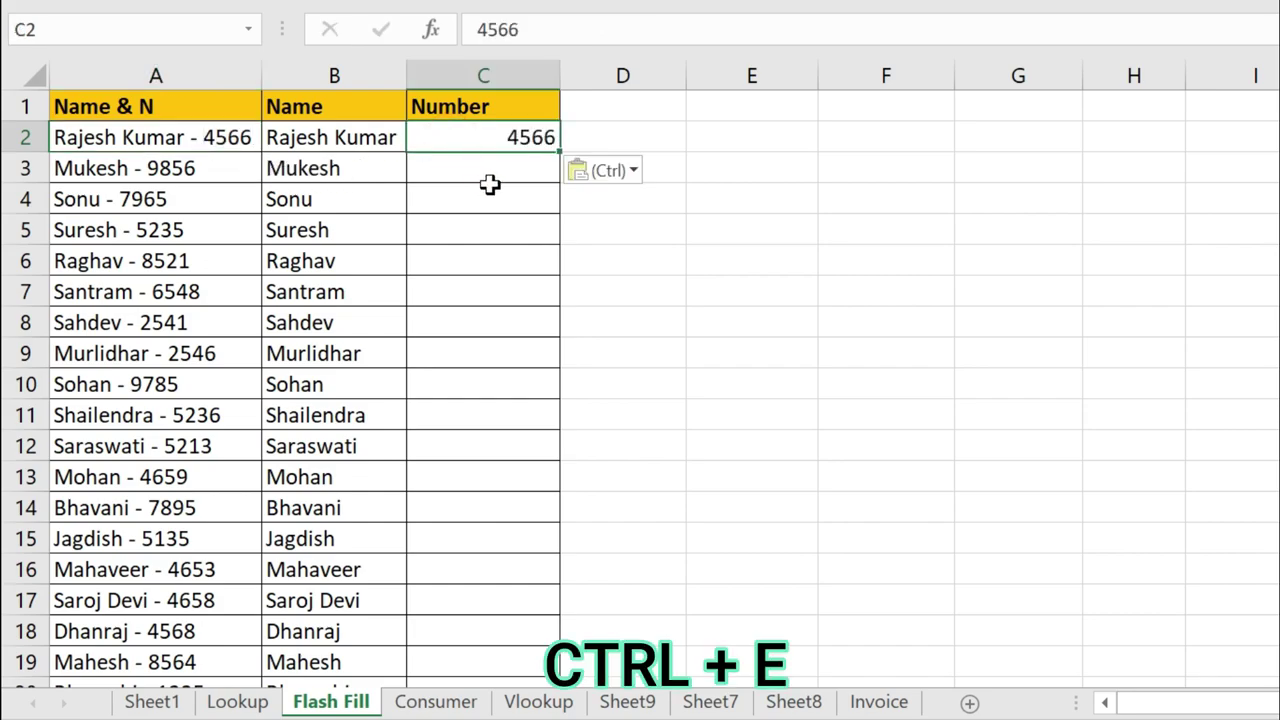
key("ctrl+e")
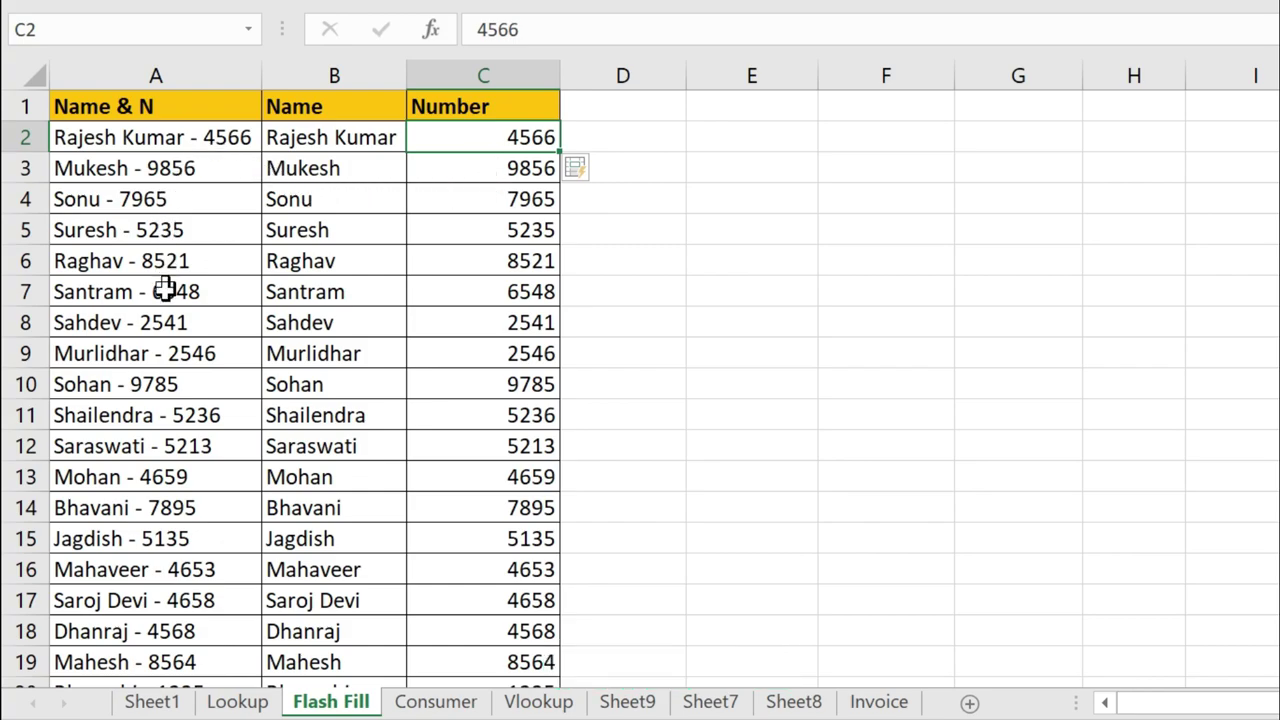
Review the filled names and numbers, such as 9856, by selecting them in columns B and C.
left_click(503, 318)
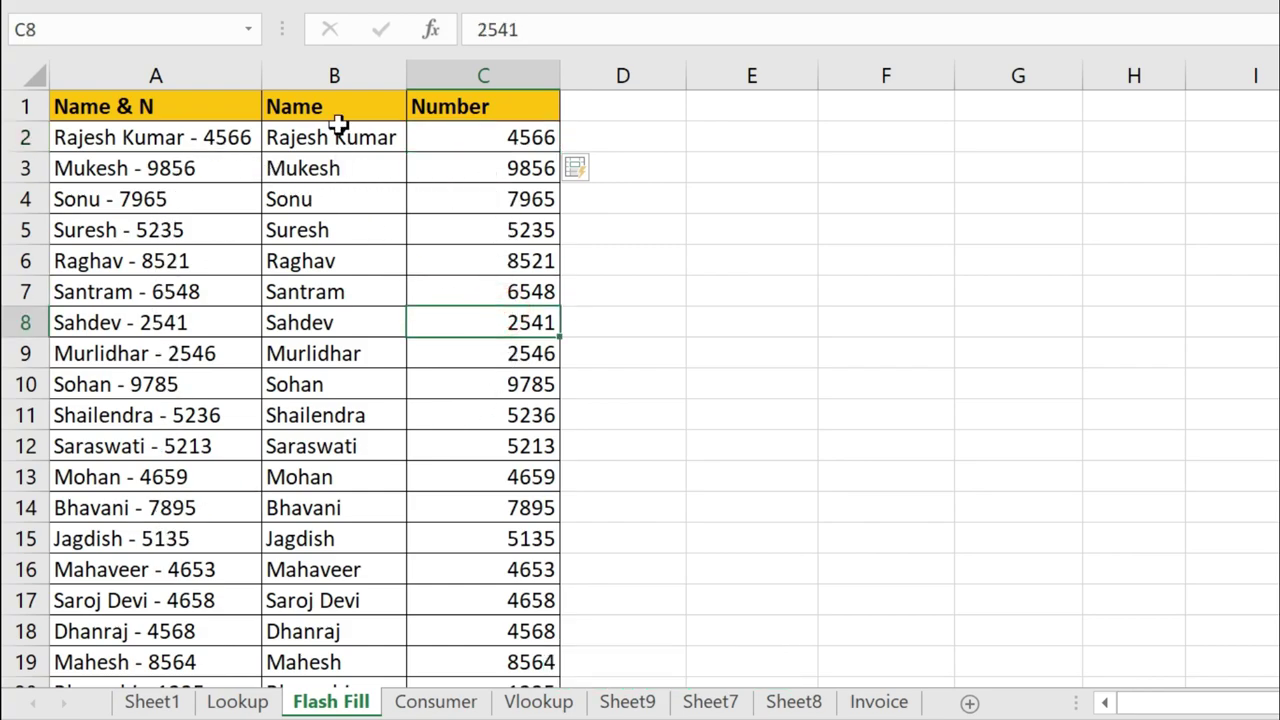
left_click_drag(339, 122, 337, 505)
left_click(474, 300)
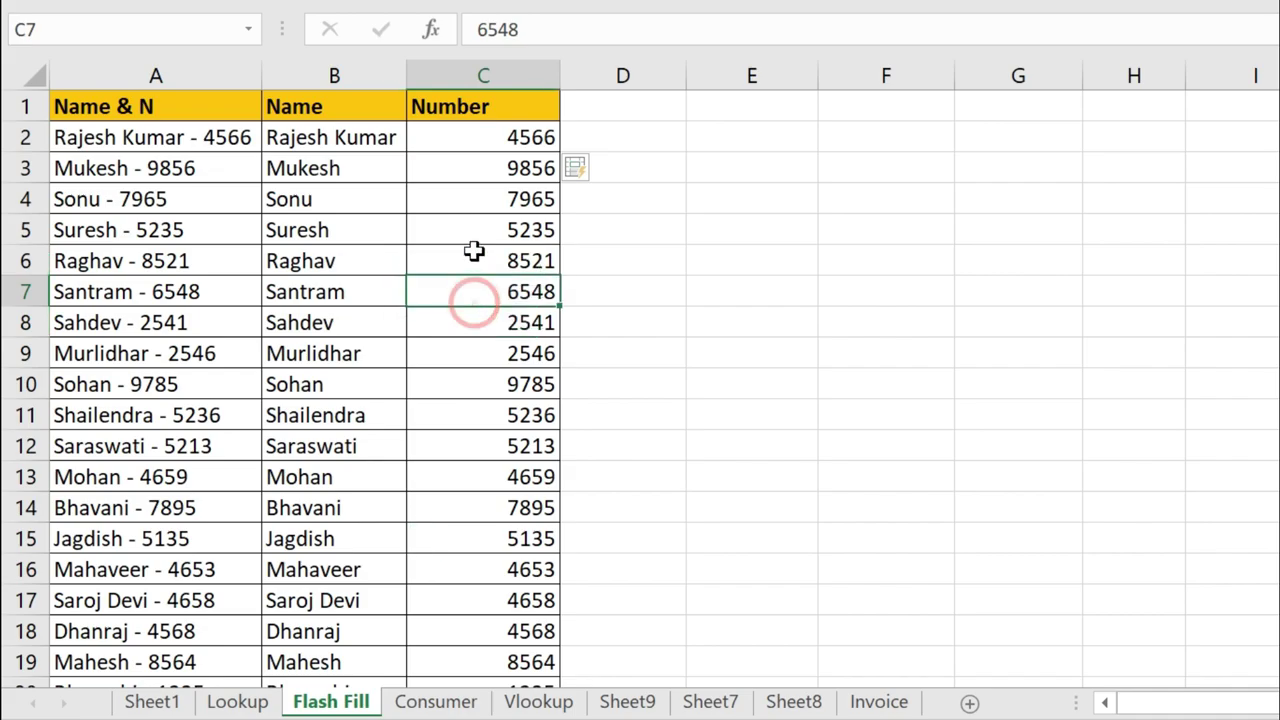
left_click_drag(304, 258, 384, 410)
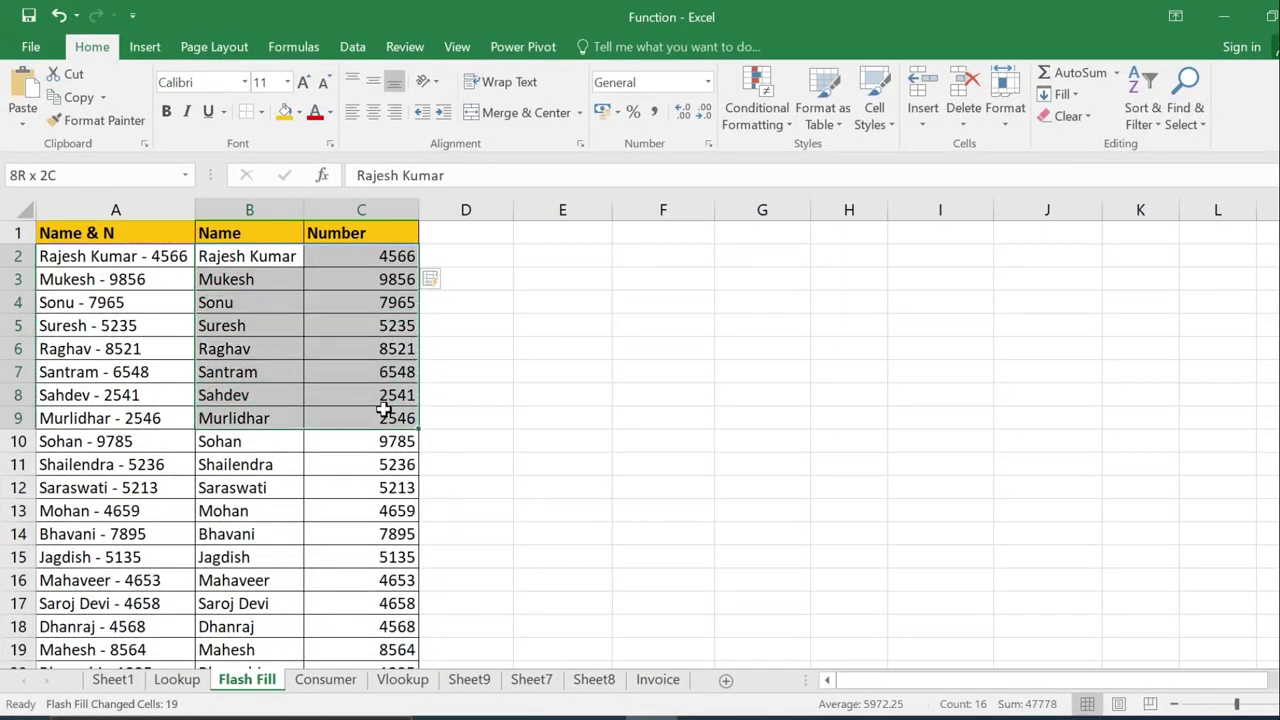
left_click(250, 326)
left_click(263, 279)
left_click(252, 303)
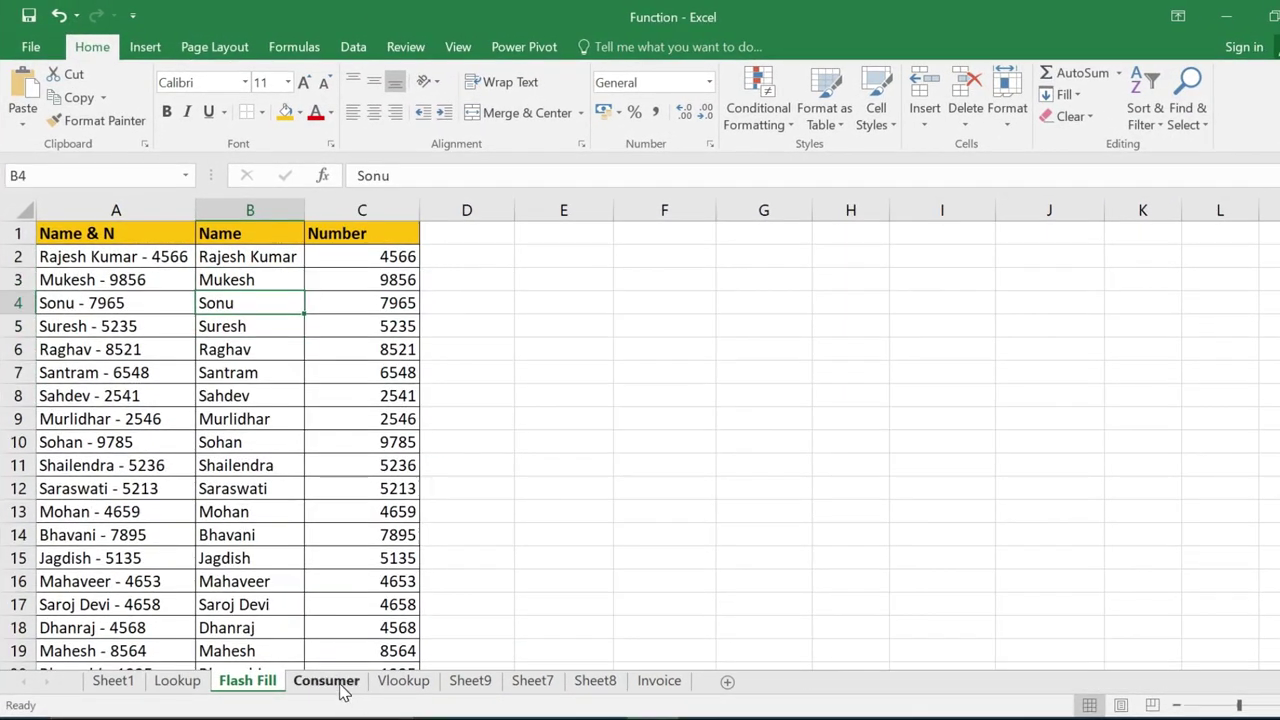
On the Consumer sheet, add filter arrows with Ctrl+Shift+L and open then close the CONSUMER NAME filter.
left_click(327, 681)
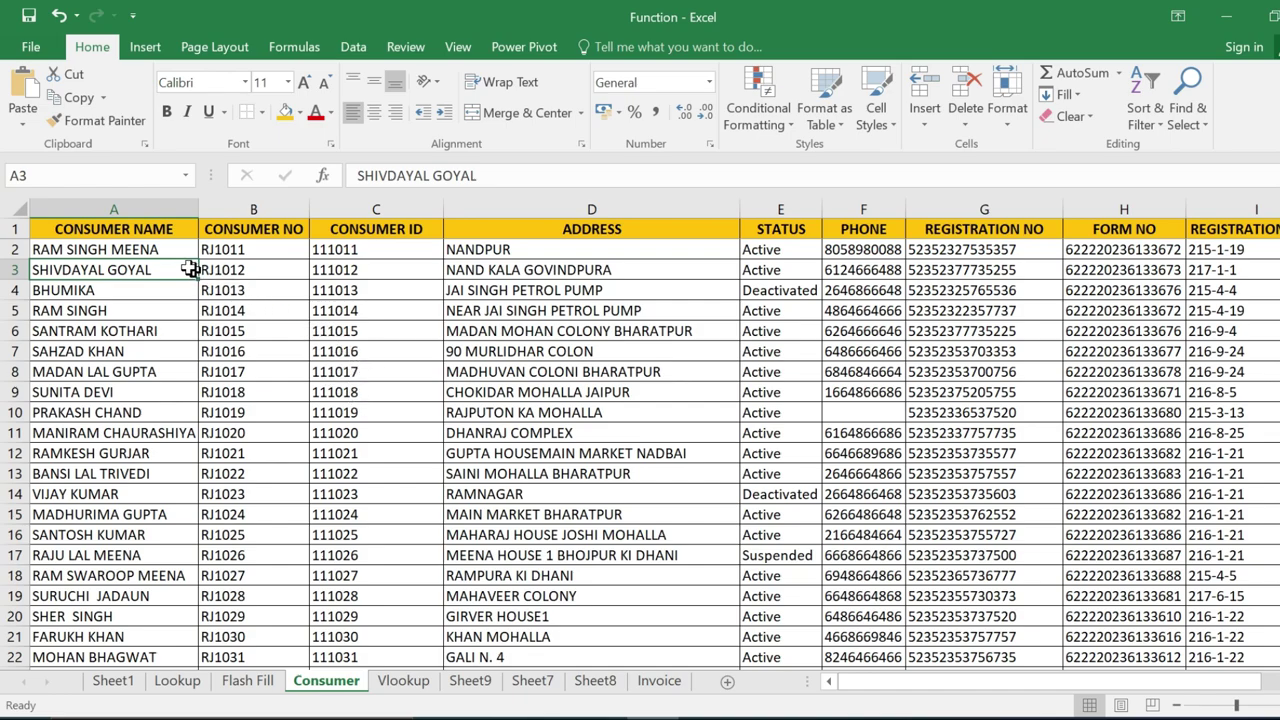
left_click(160, 250)
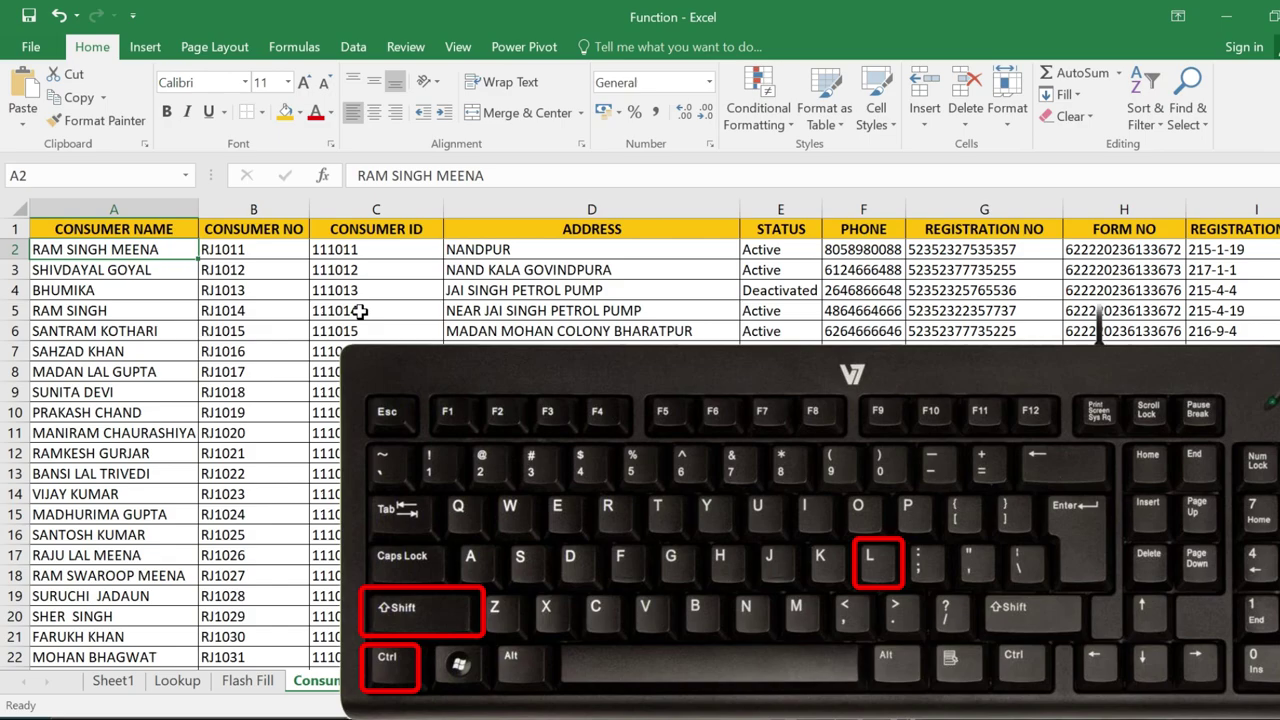
key("ctrl+shift+l")
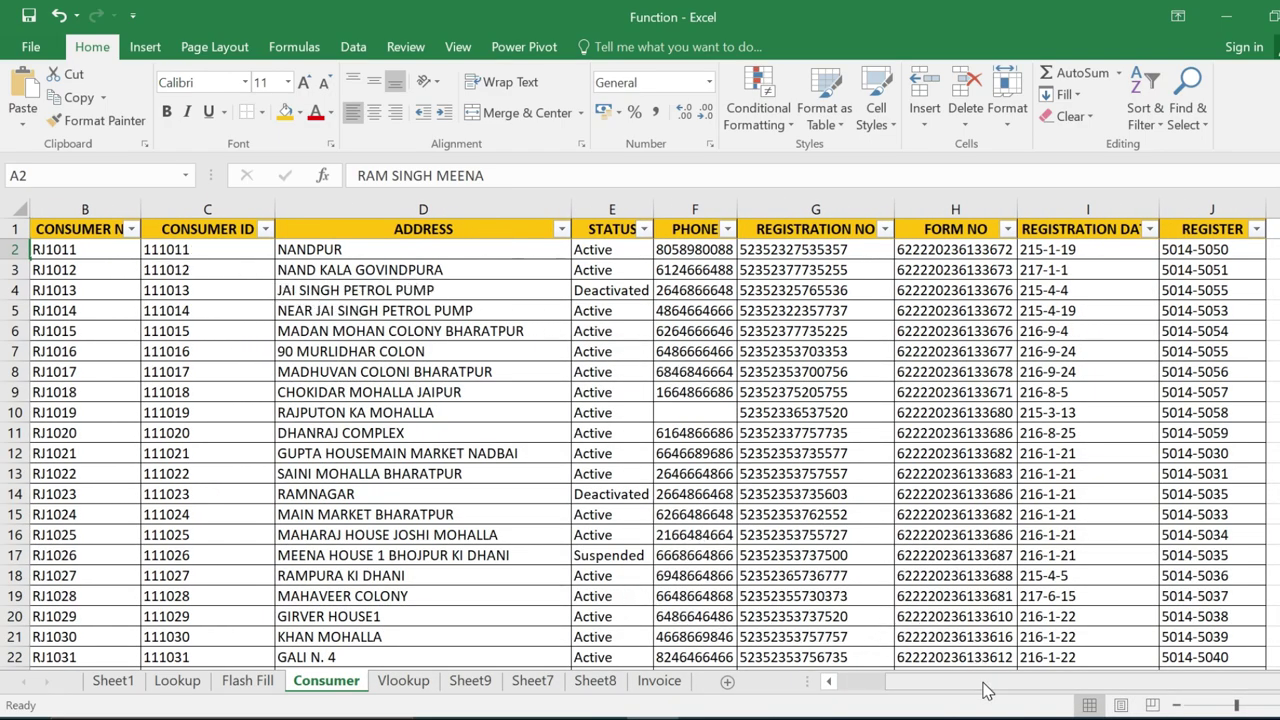
scroll(990, 690, "left", 1)
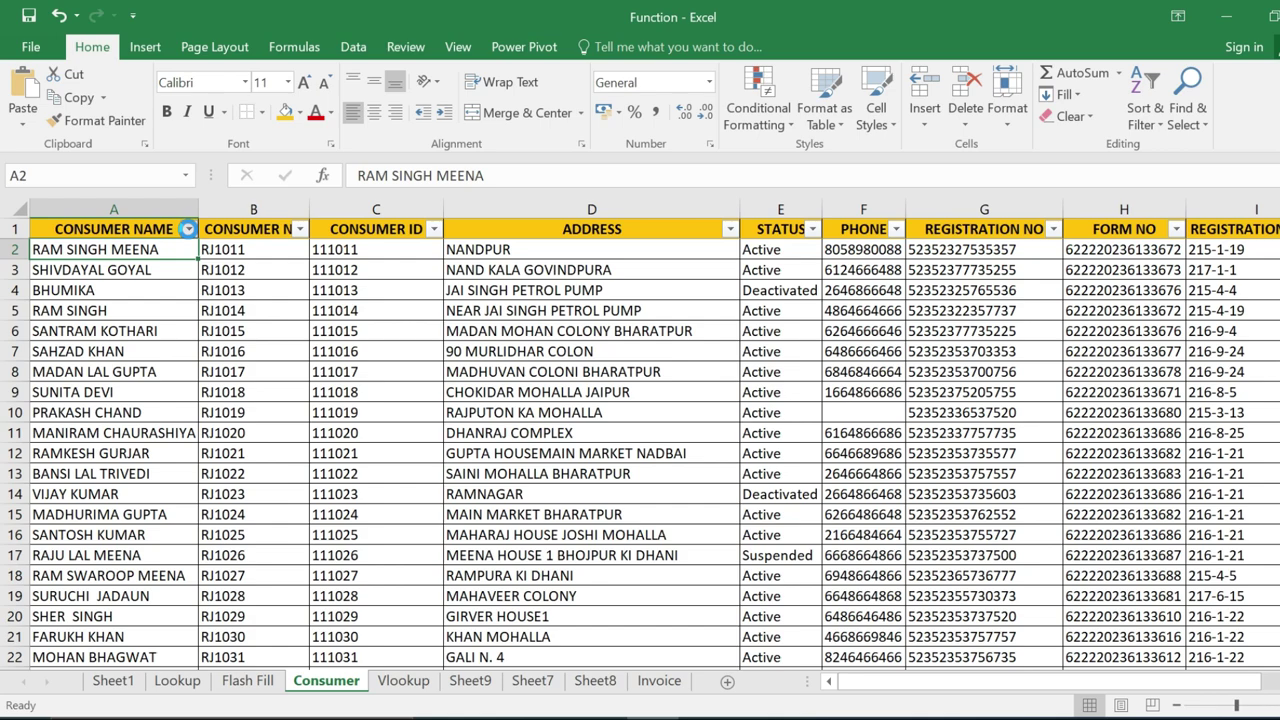
left_click(188, 229)
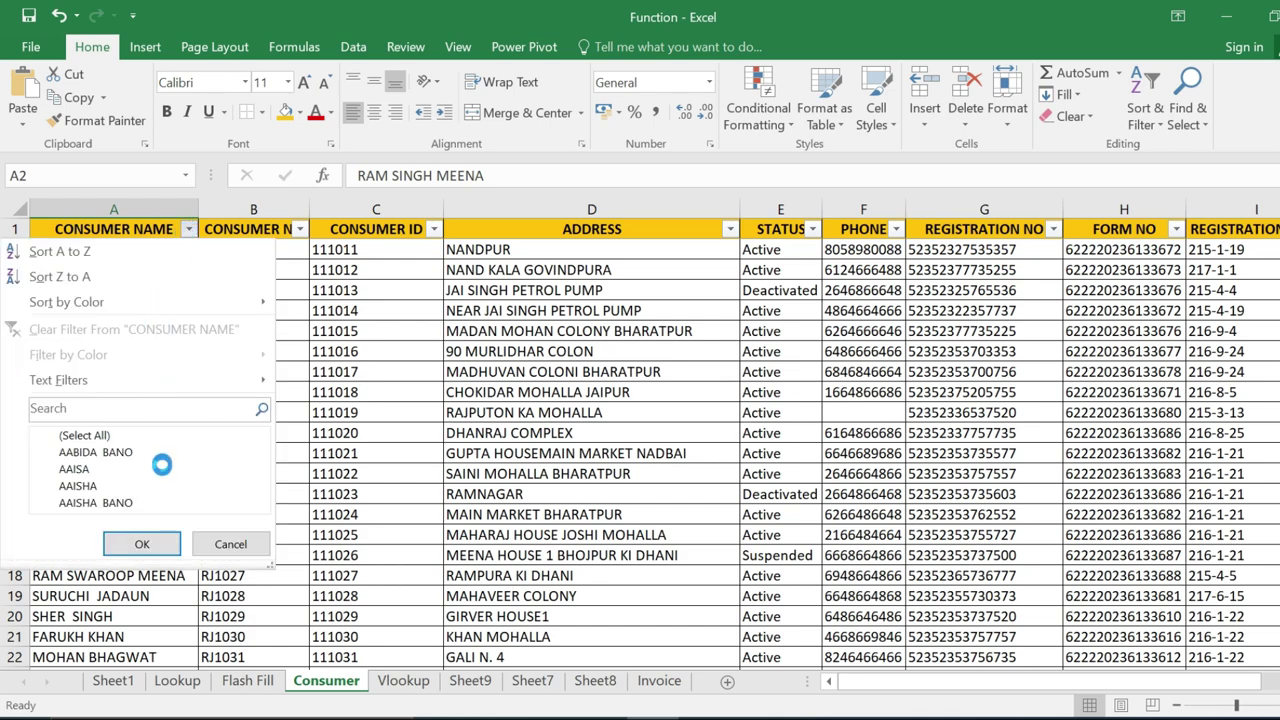
left_click(445, 240)
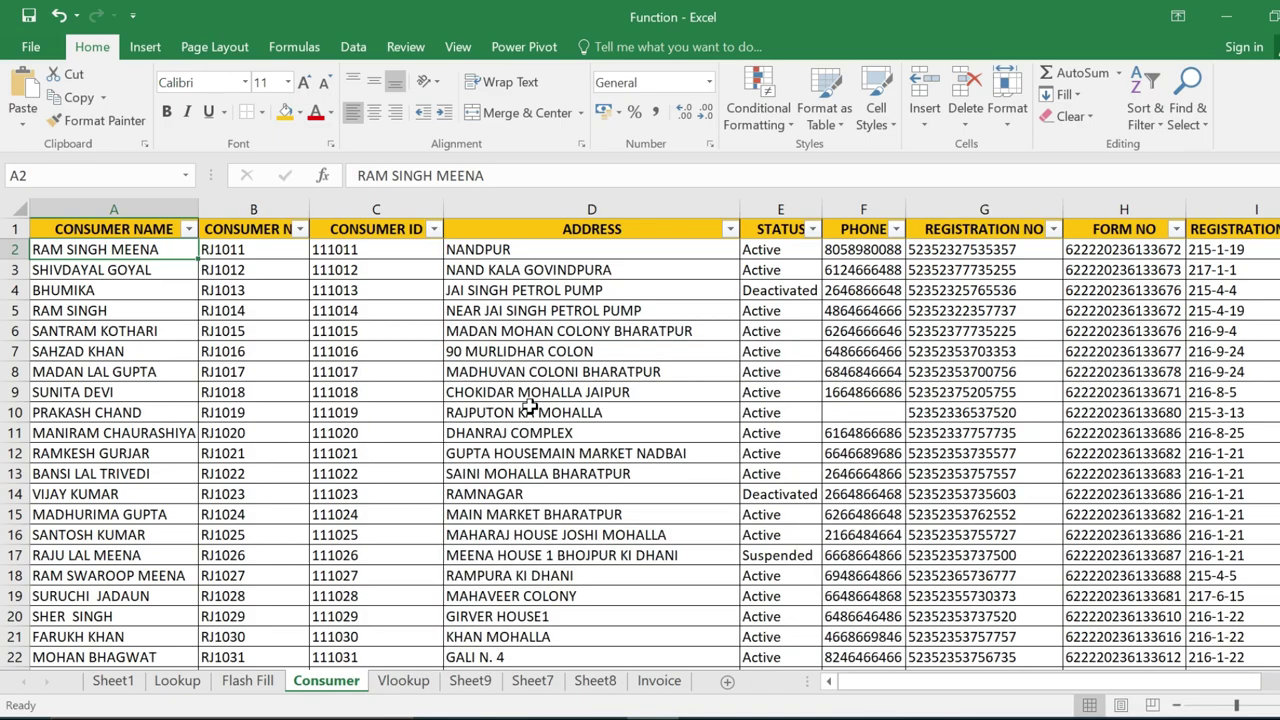
Collapse the ribbon with Ctrl+F1, peek at Home and Page Layout, restore it, then open Vlookup.
key("ctrl+F1")
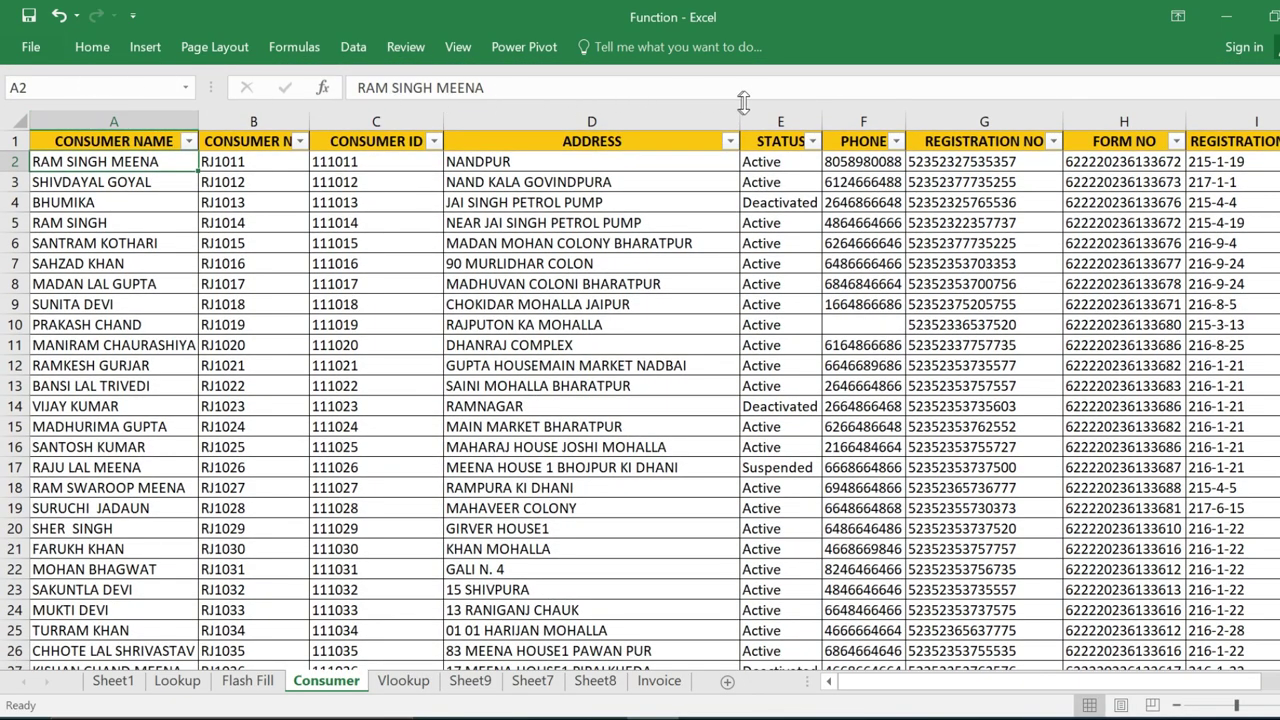
left_click(305, 304)
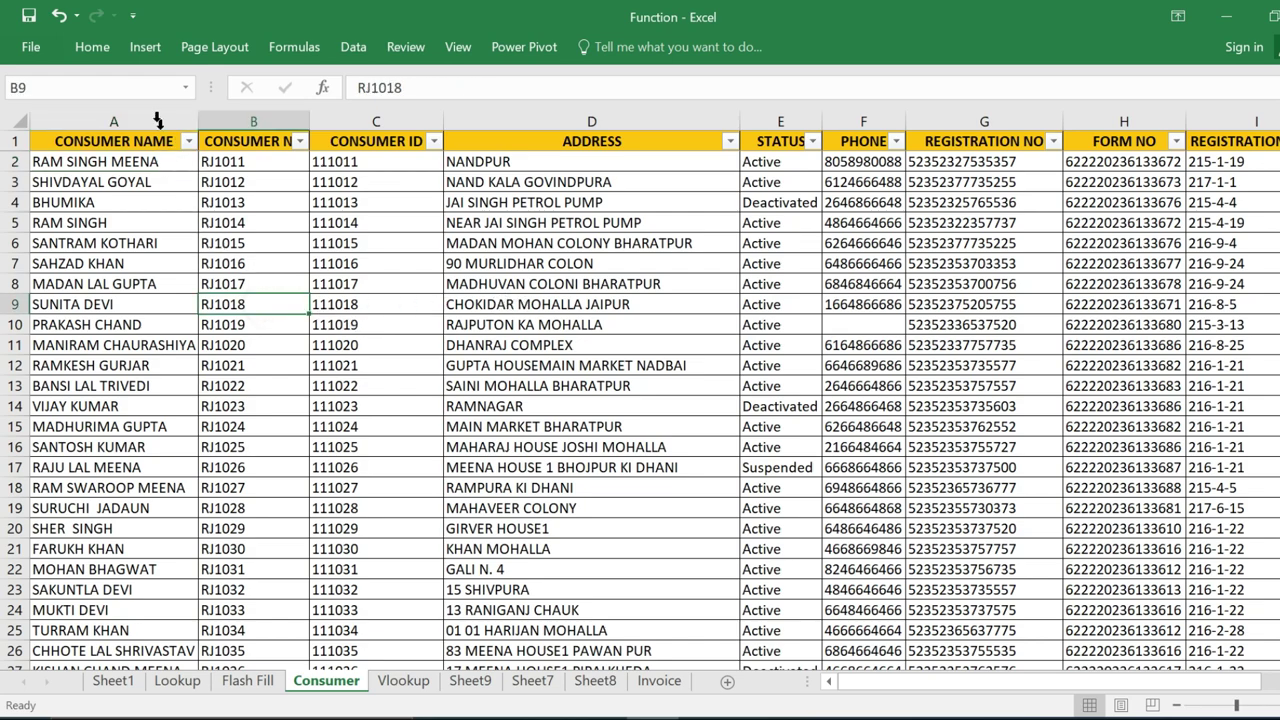
left_click(92, 47)
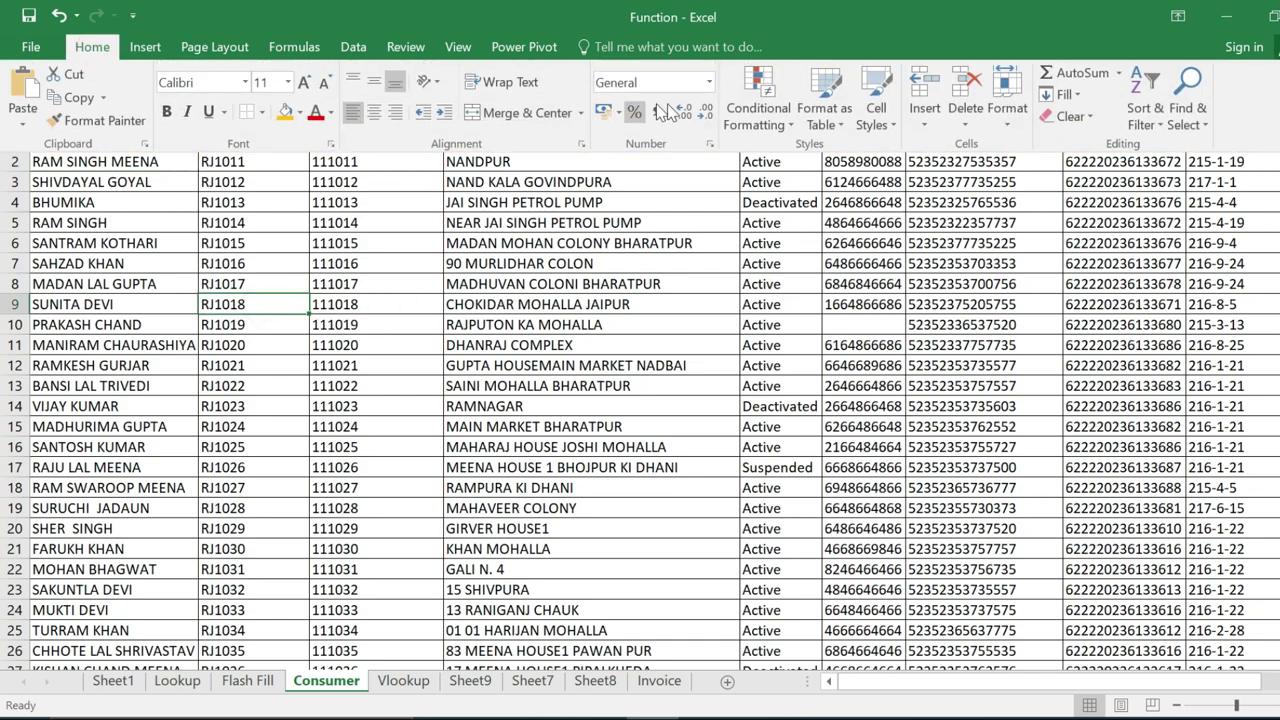
left_click(290, 287)
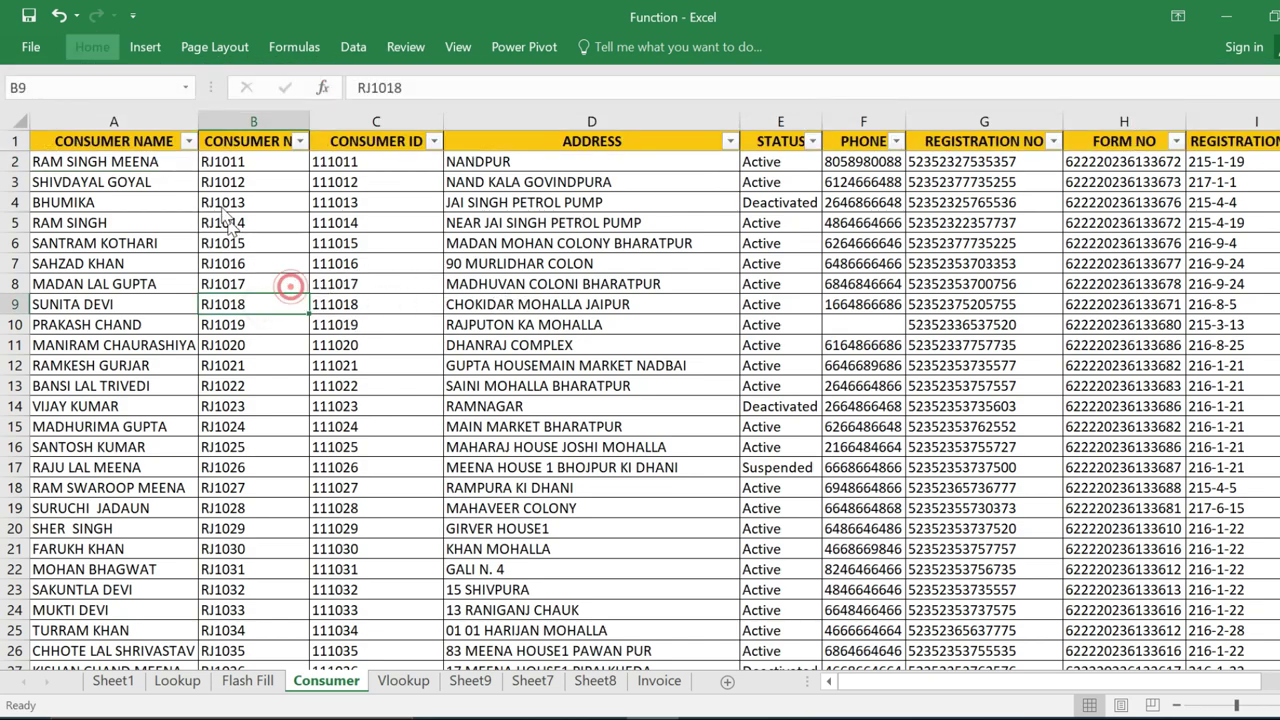
left_click(214, 47)
left_click(415, 352)
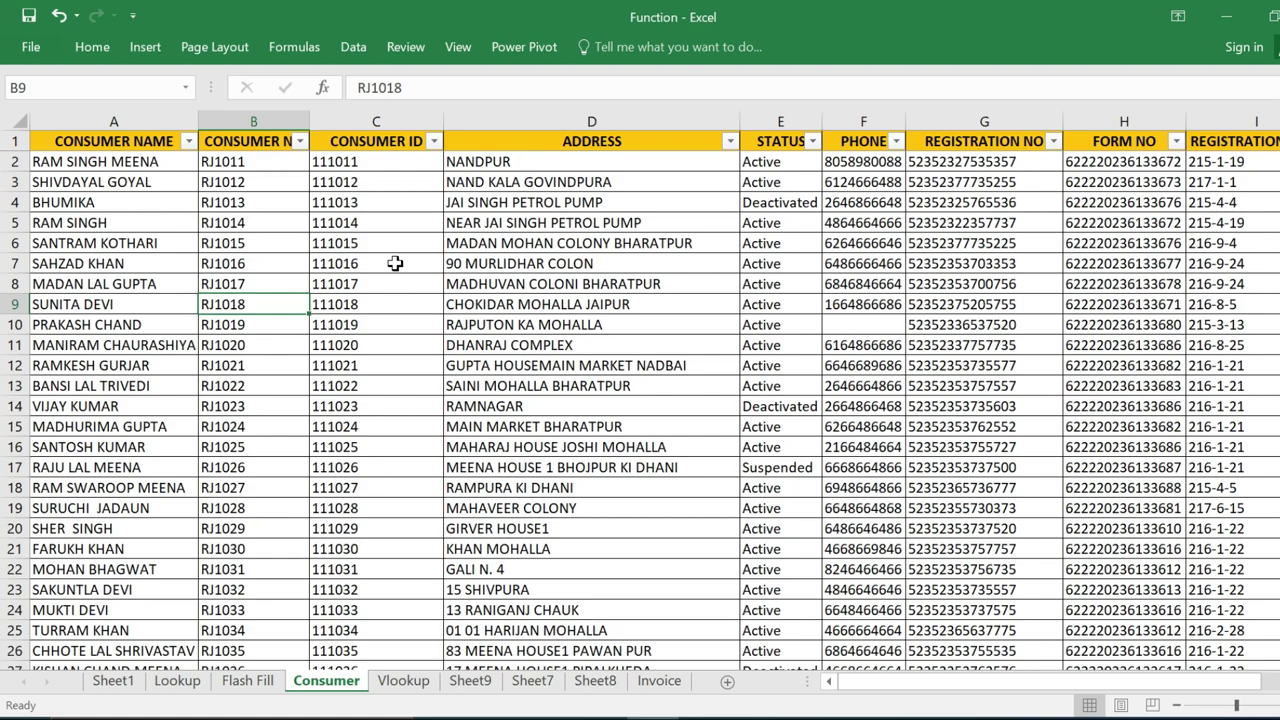
key("ctrl+F1")
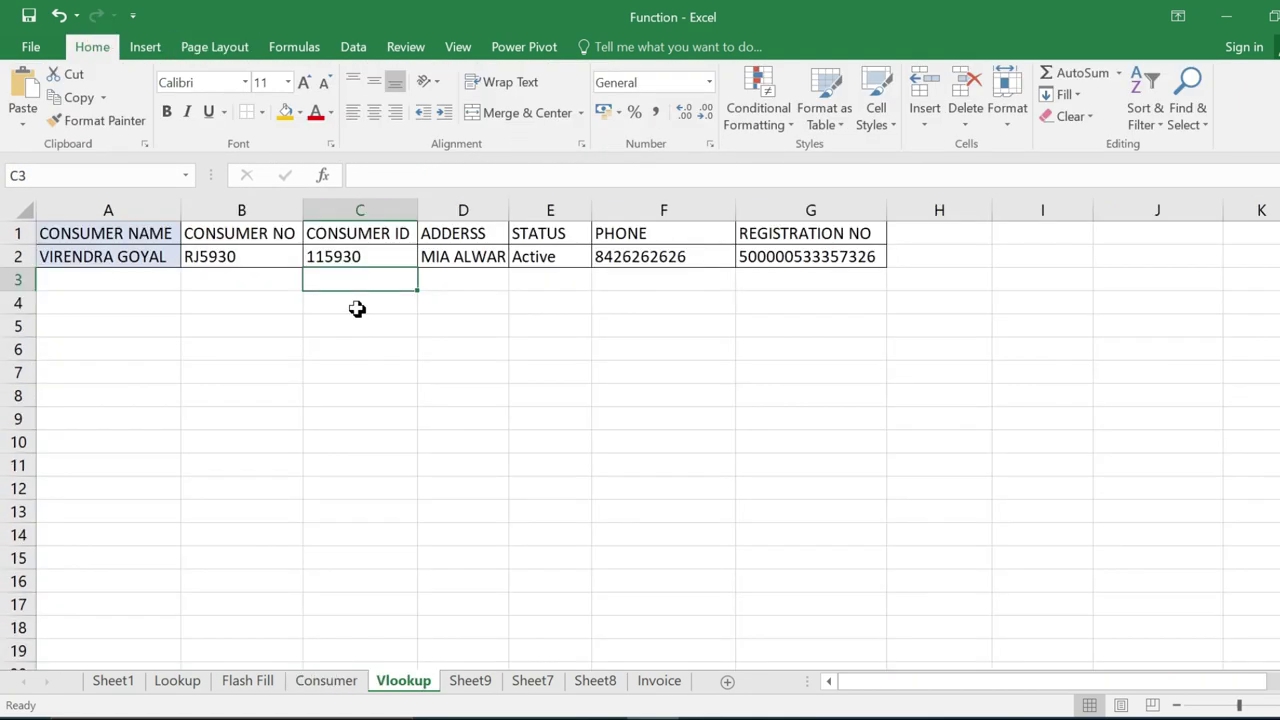
left_click(357, 302)
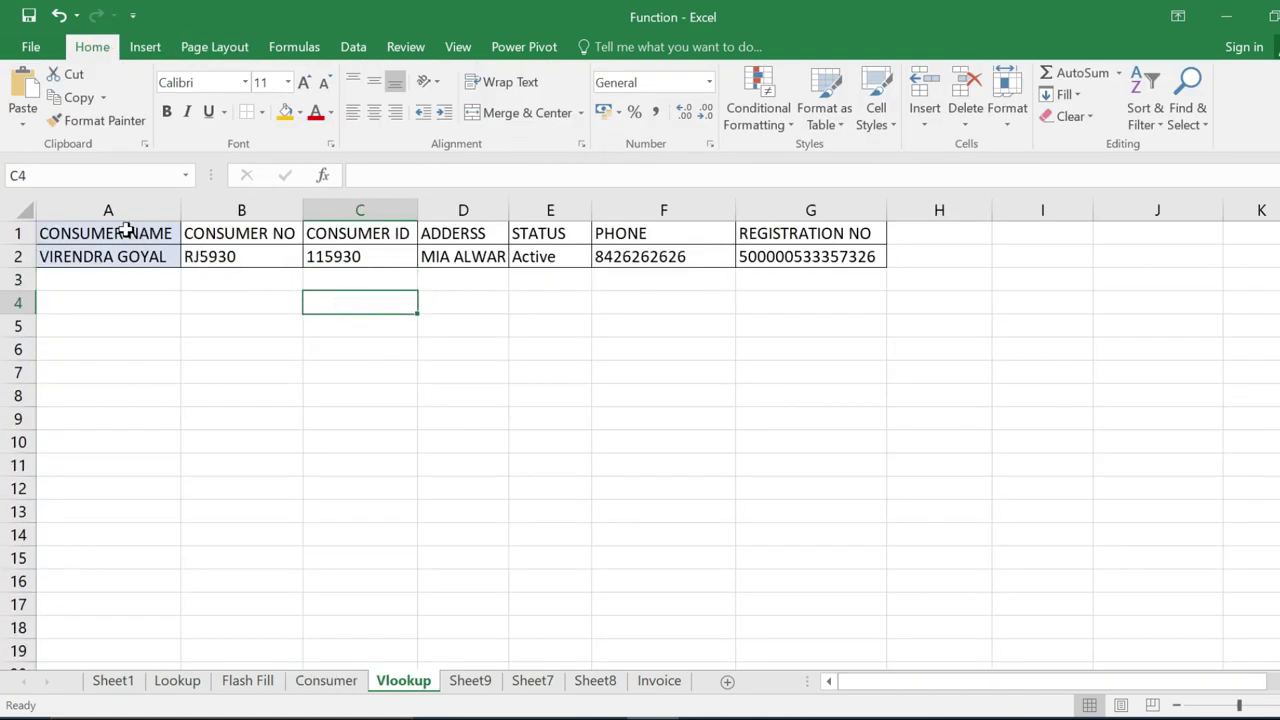
Copy the consumer record A1:G2 and paste it transposed into A5:B11 via Paste Special.
left_click_drag(125, 230, 777, 256)
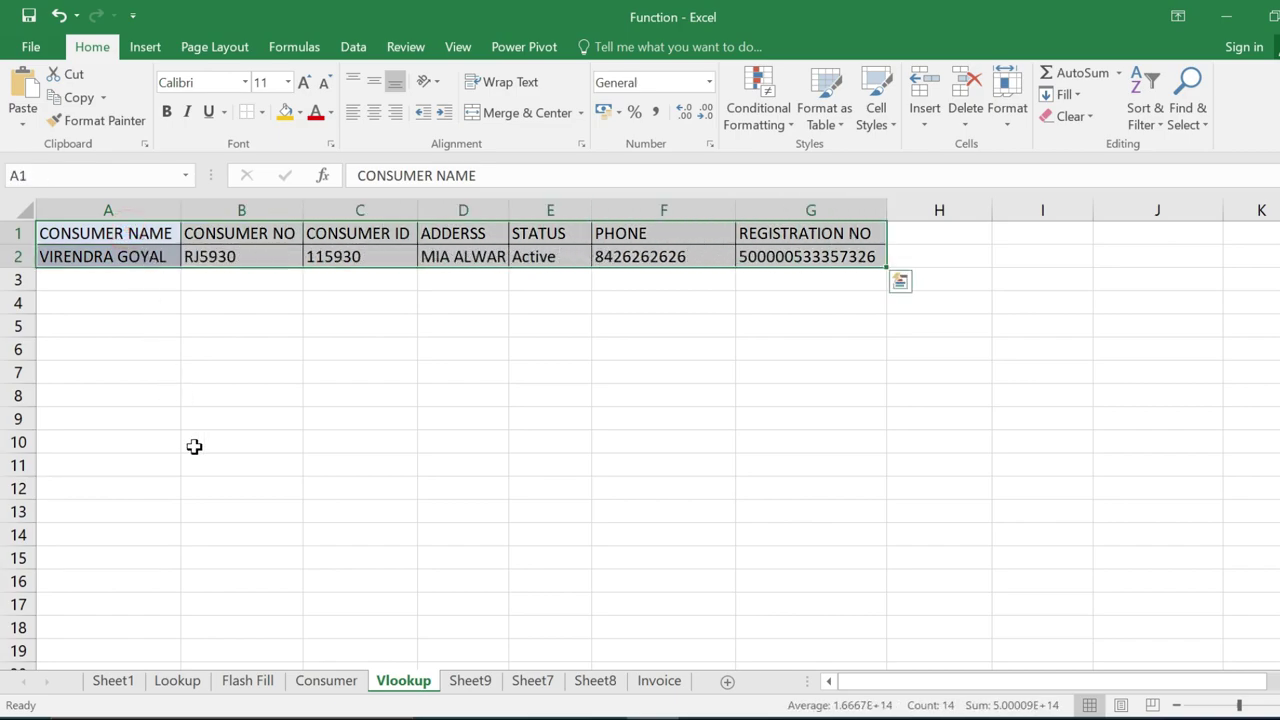
left_click(362, 376)
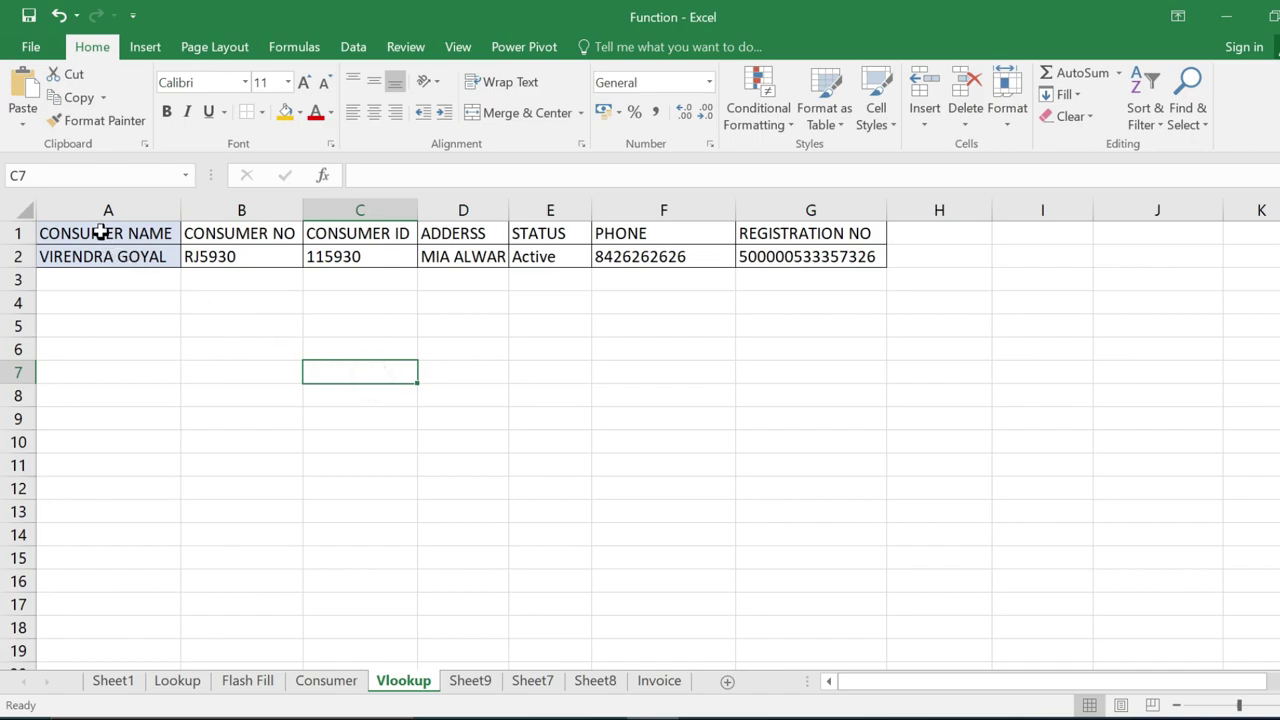
left_click_drag(103, 232, 780, 257)
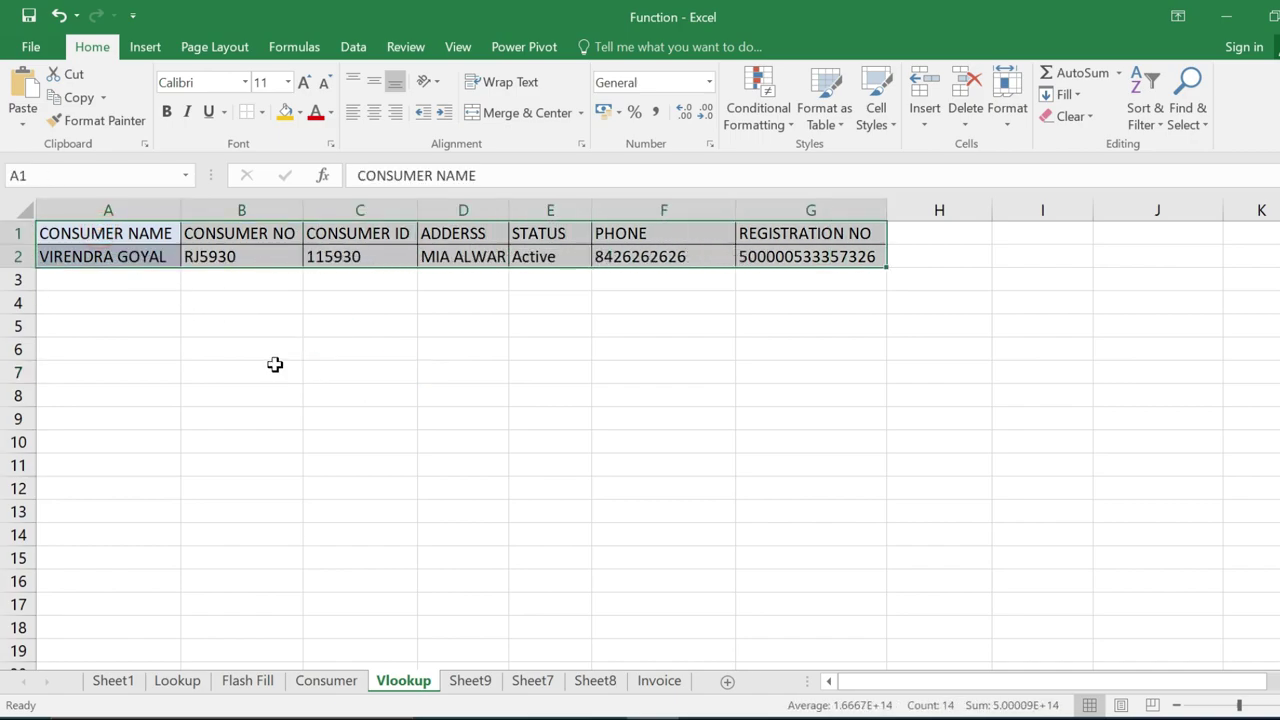
key("ctrl+c")
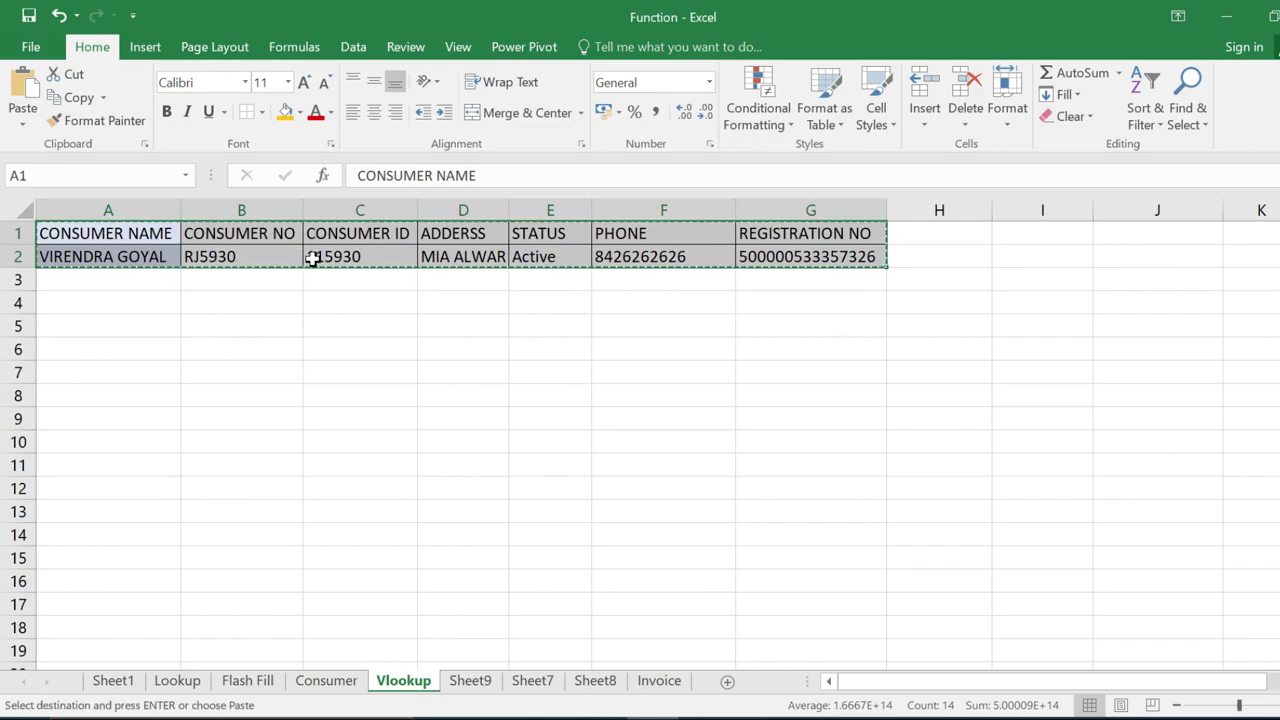
left_click(109, 326)
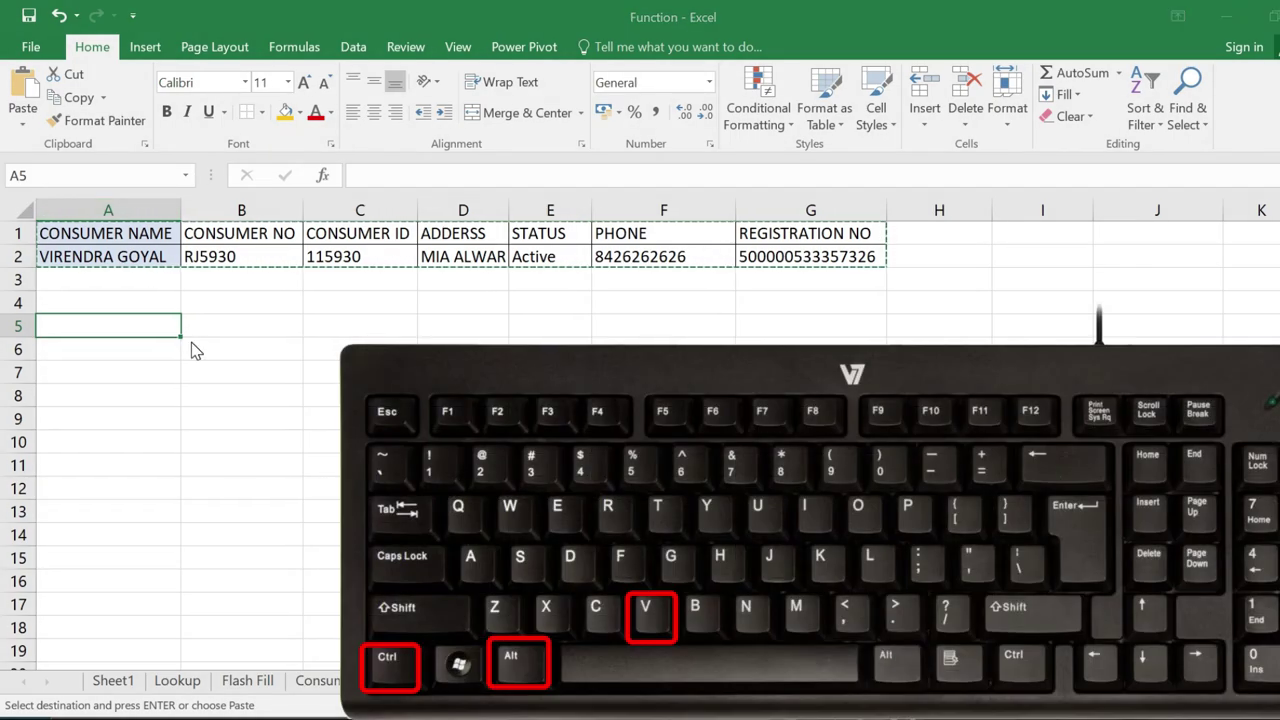
key("ctrl+alt+v")
left_click_drag(790, 201, 846, 194)
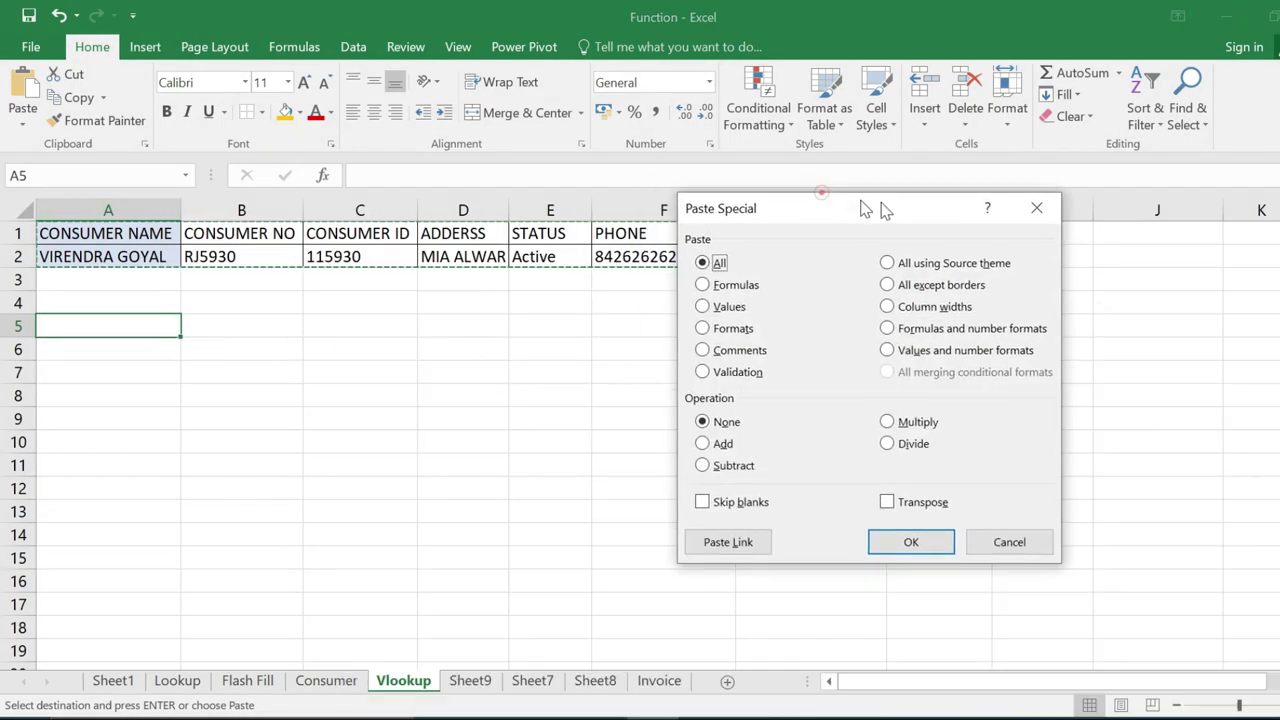
left_click(868, 488)
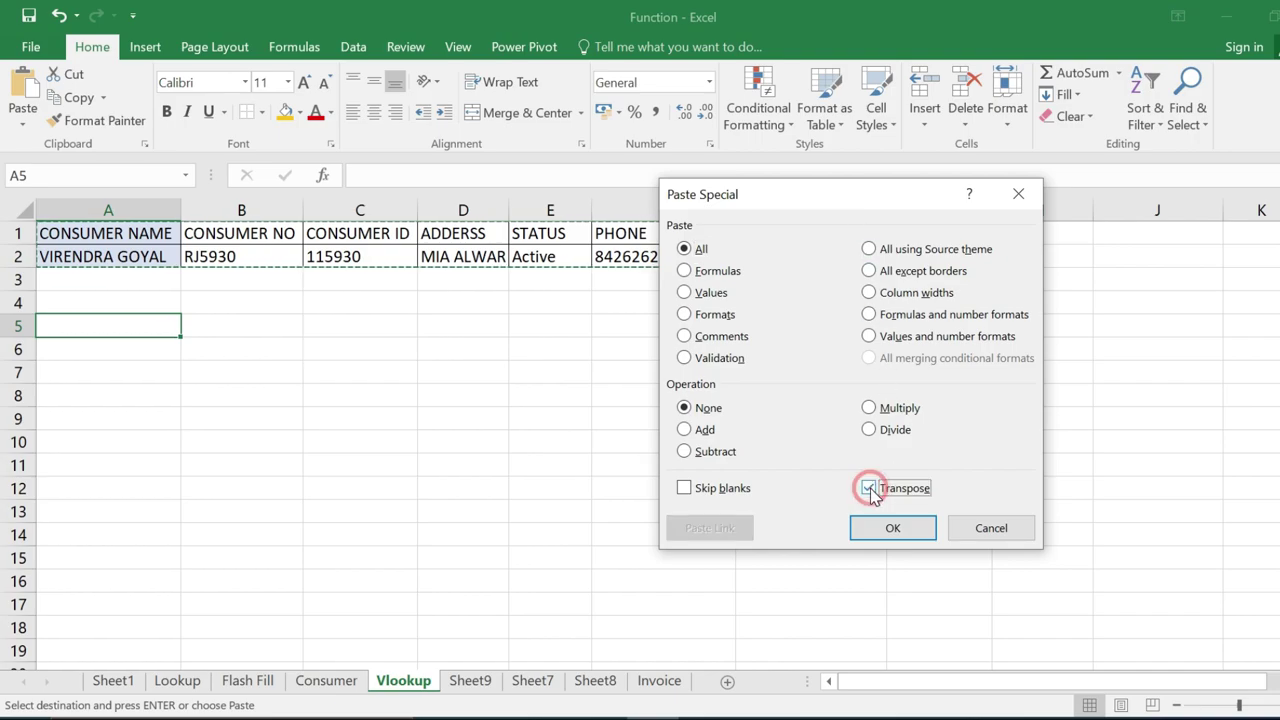
left_click(890, 527)
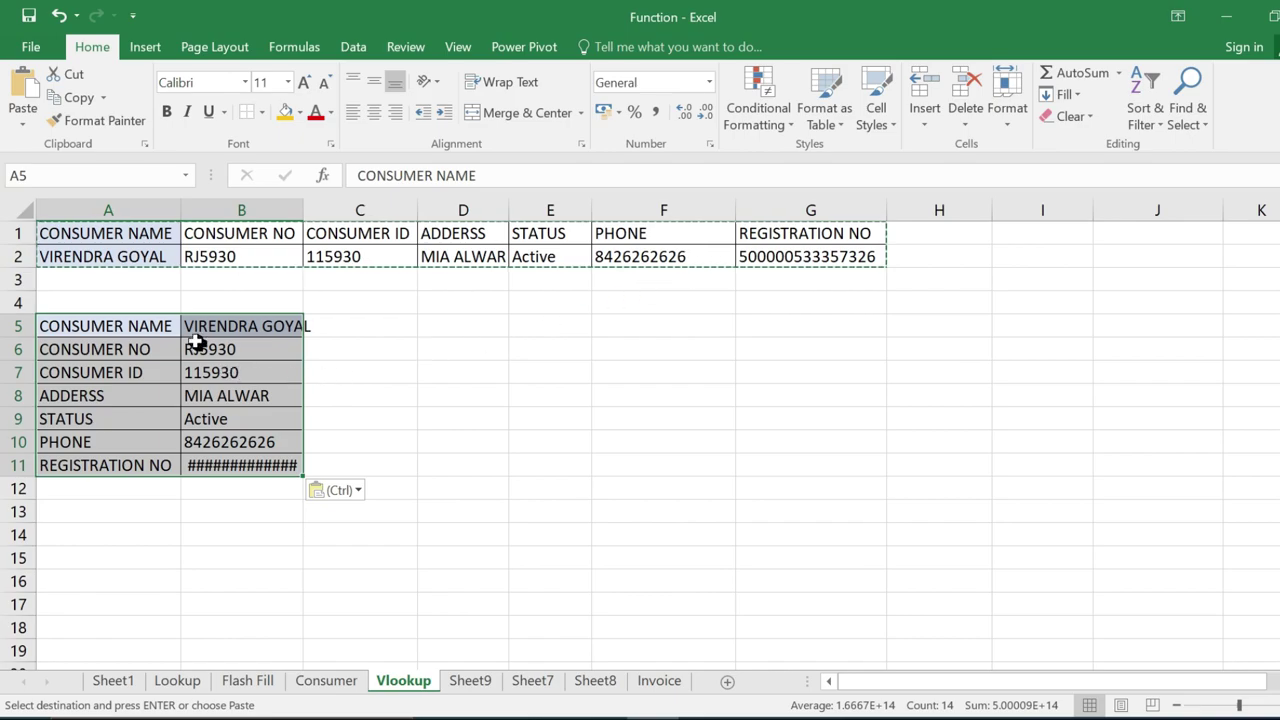
AutoFit column B to its contents and switch to the Lookup sheet with Ctrl+PageUp.
double_click(305, 216)
left_click(250, 415)
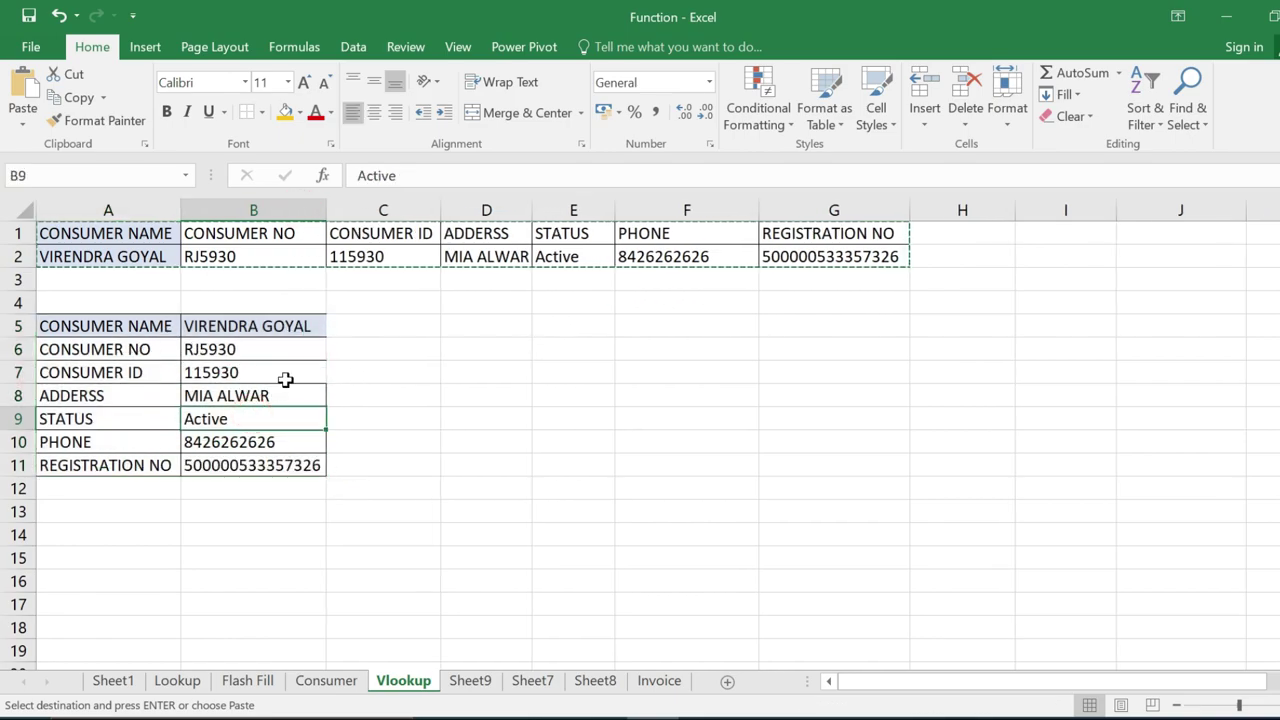
key("ctrl+Page_Up")
key("ctrl+Page_Up")
key("ctrl+Page_Up")
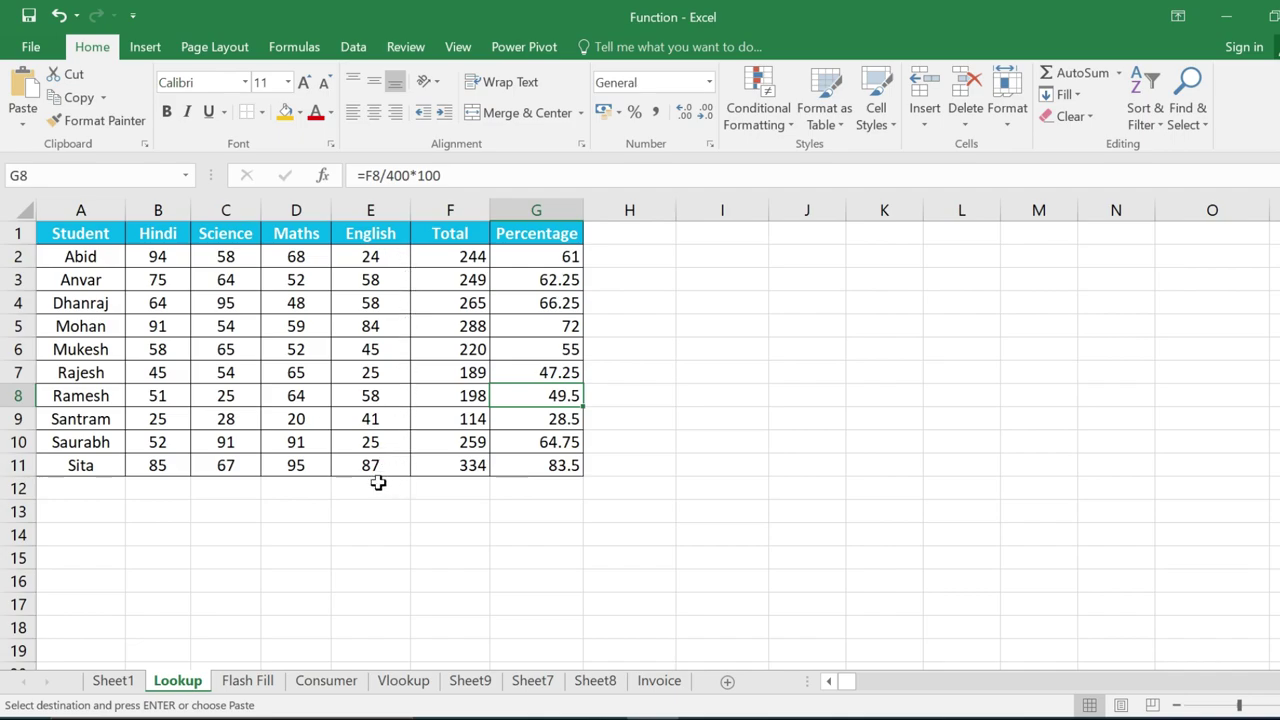
left_click_drag(375, 259, 386, 463)
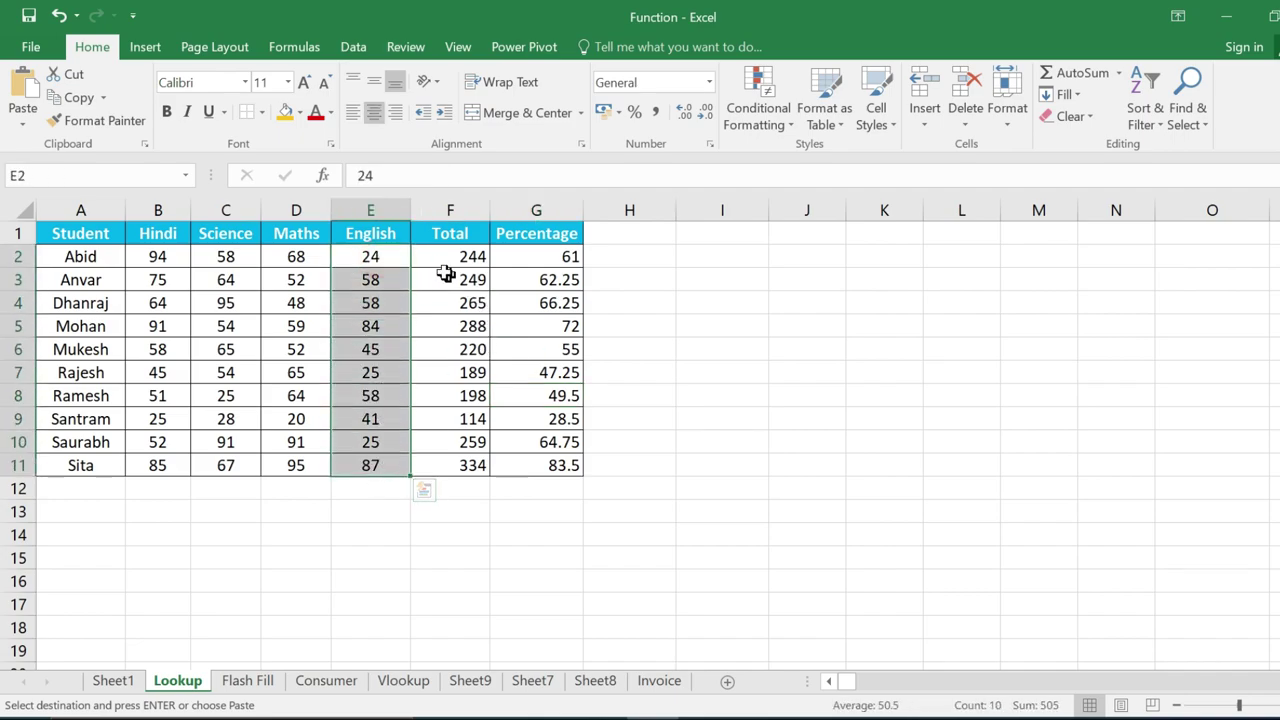
left_click_drag(466, 256, 540, 280)
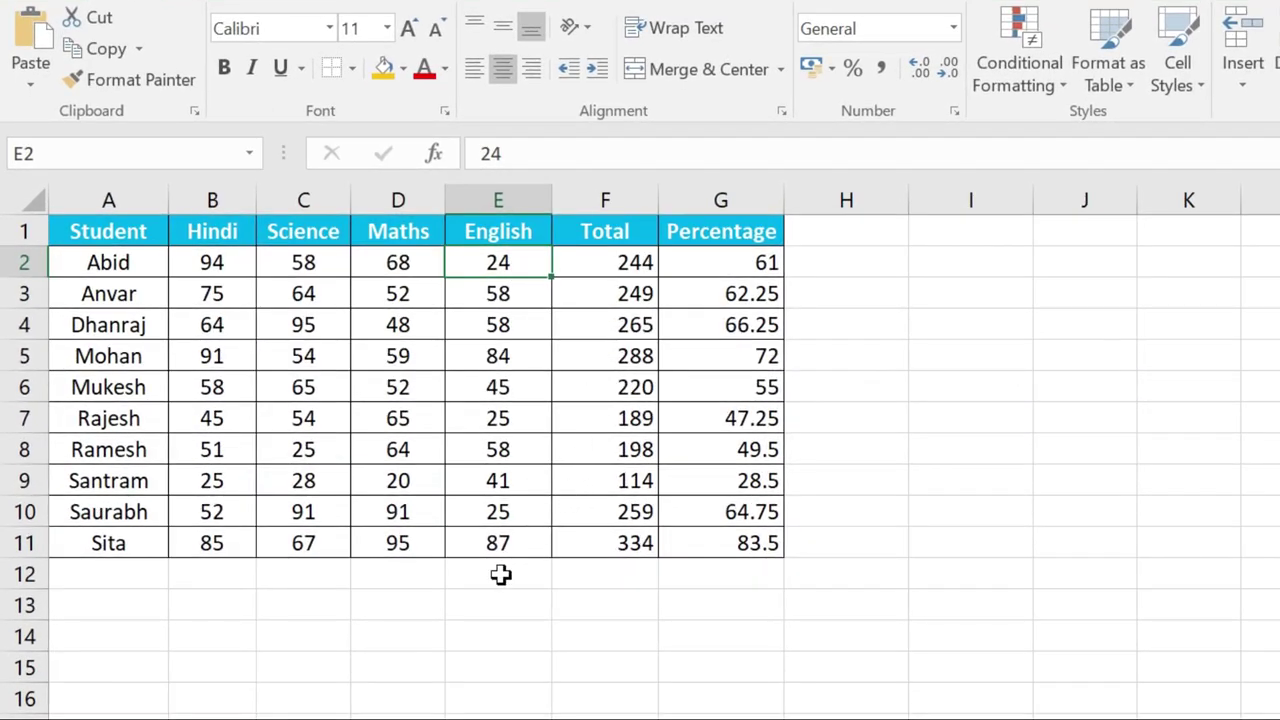
left_click_drag(512, 272, 514, 549)
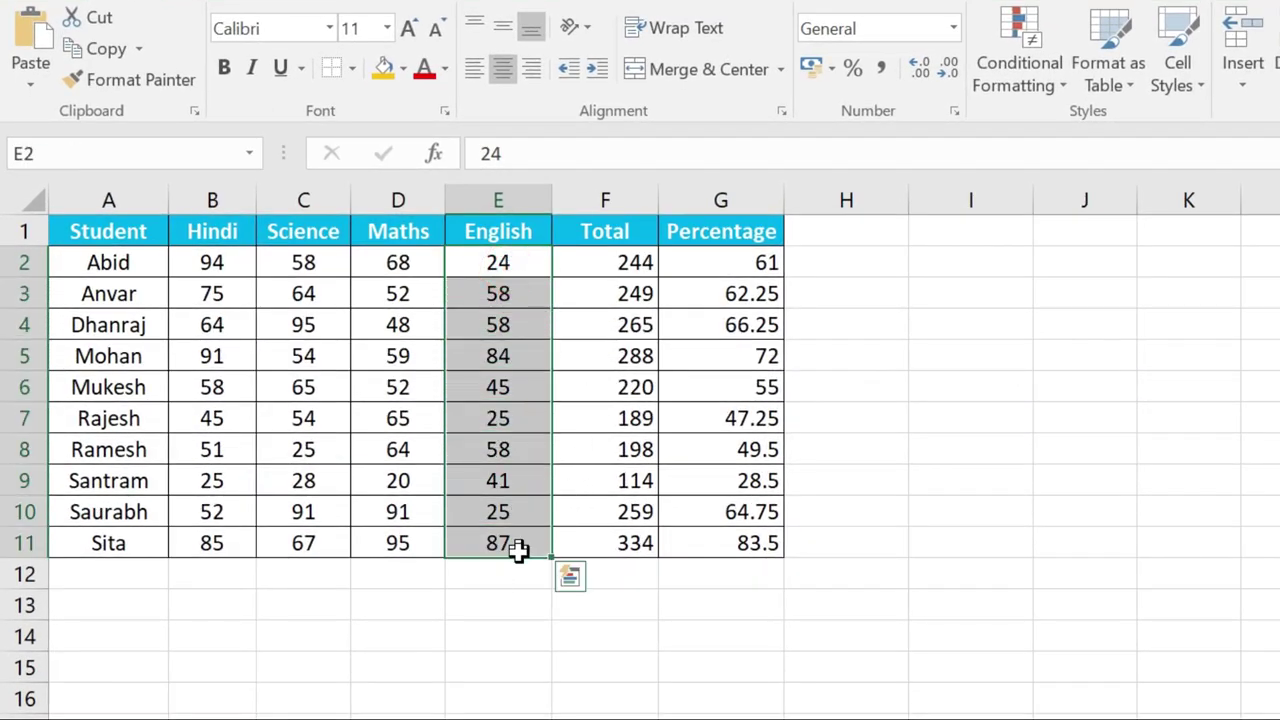
left_click(490, 572)
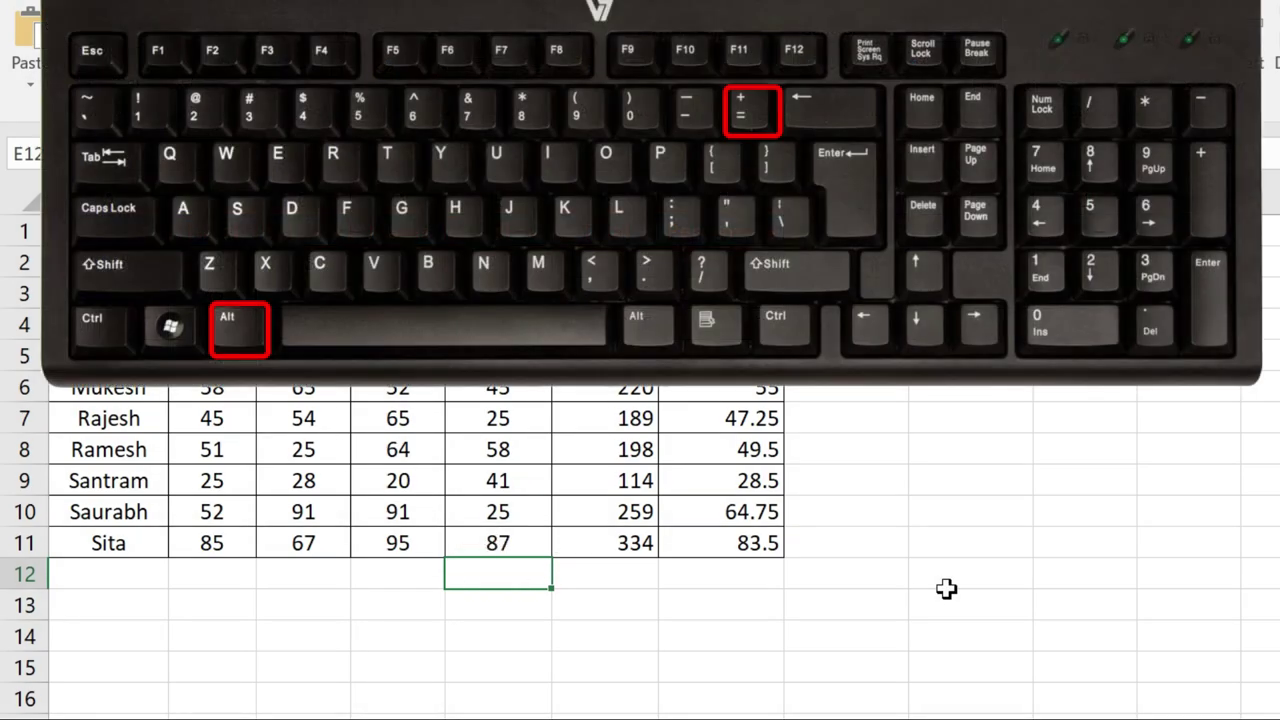
key("alt+equal")
key("Return")
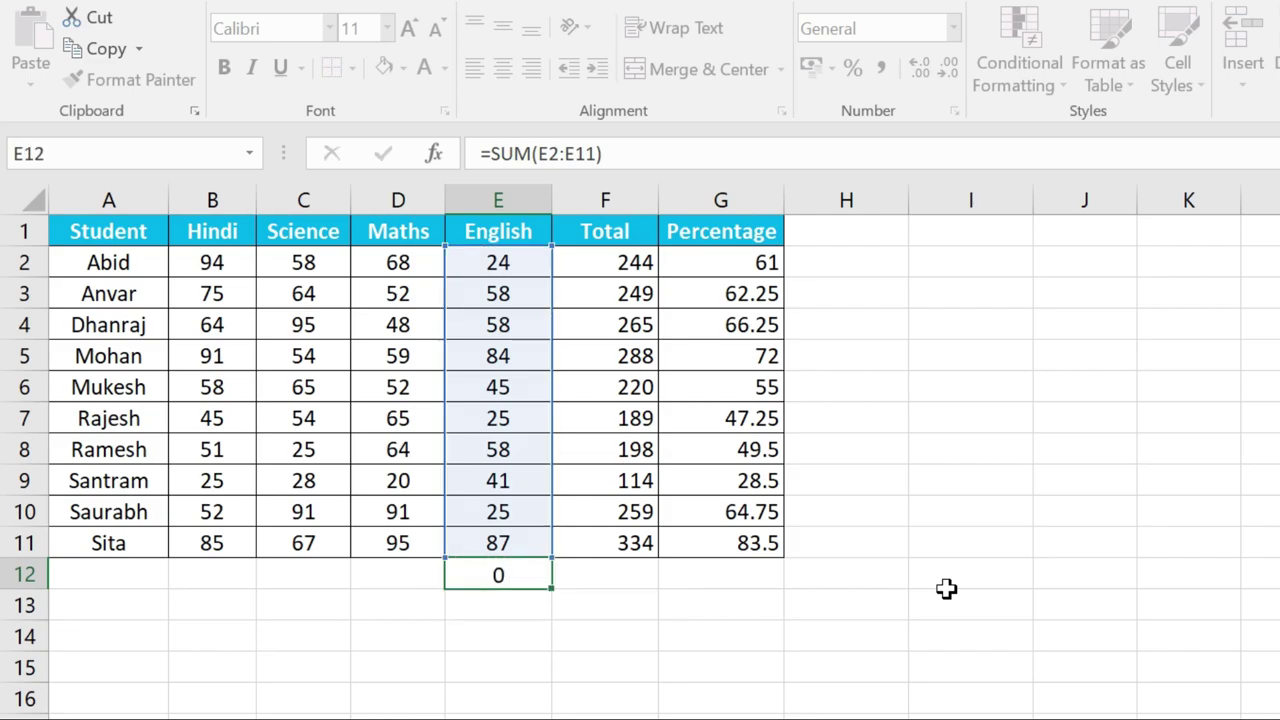
left_click(530, 572)
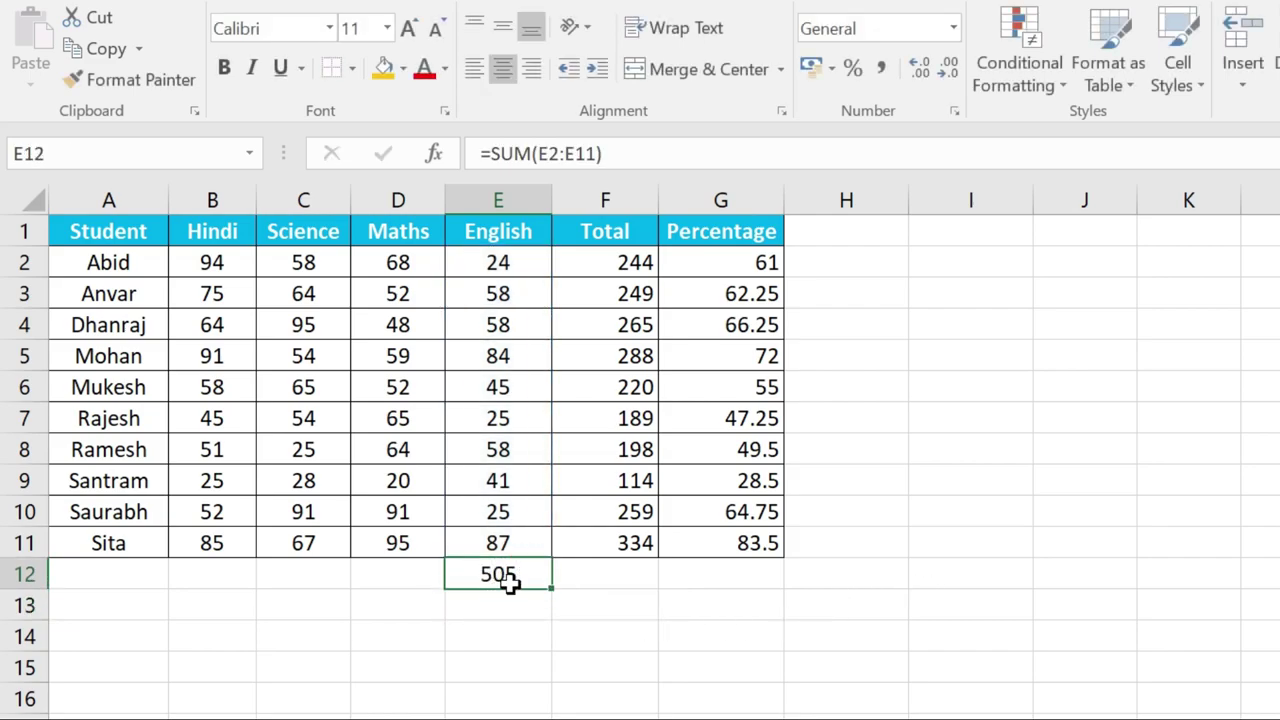
key("Delete")
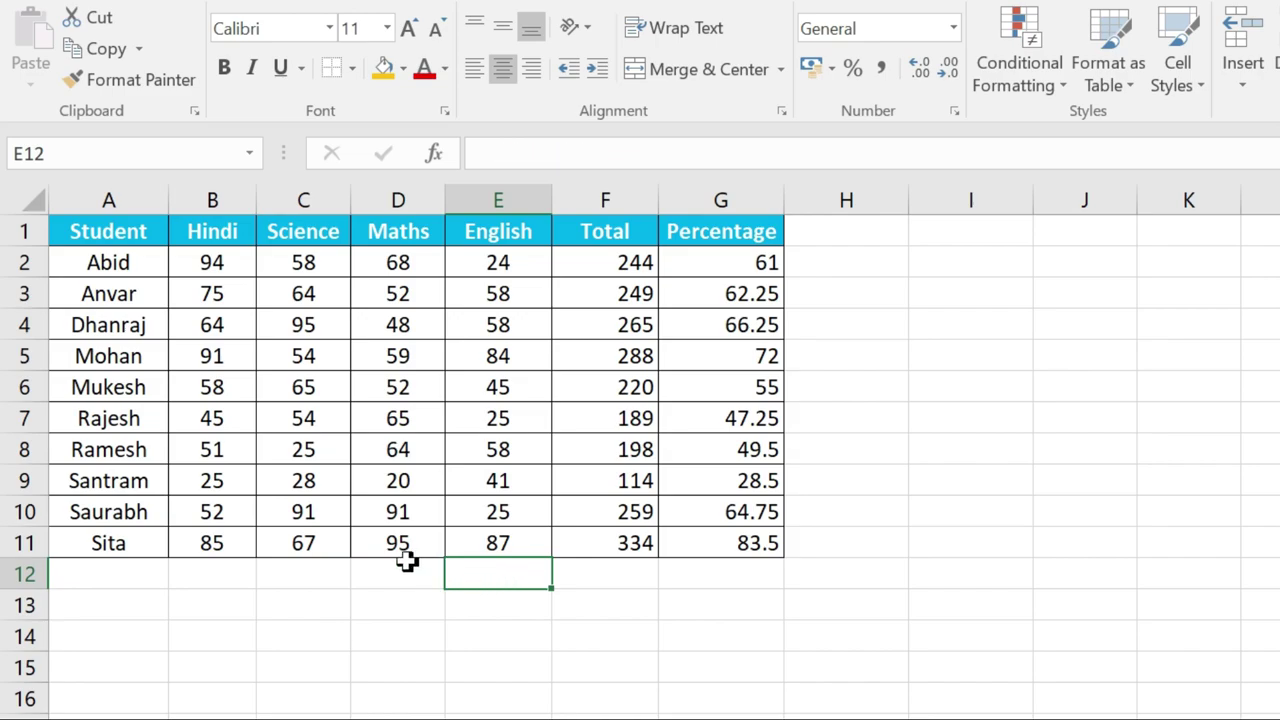
left_click(408, 566)
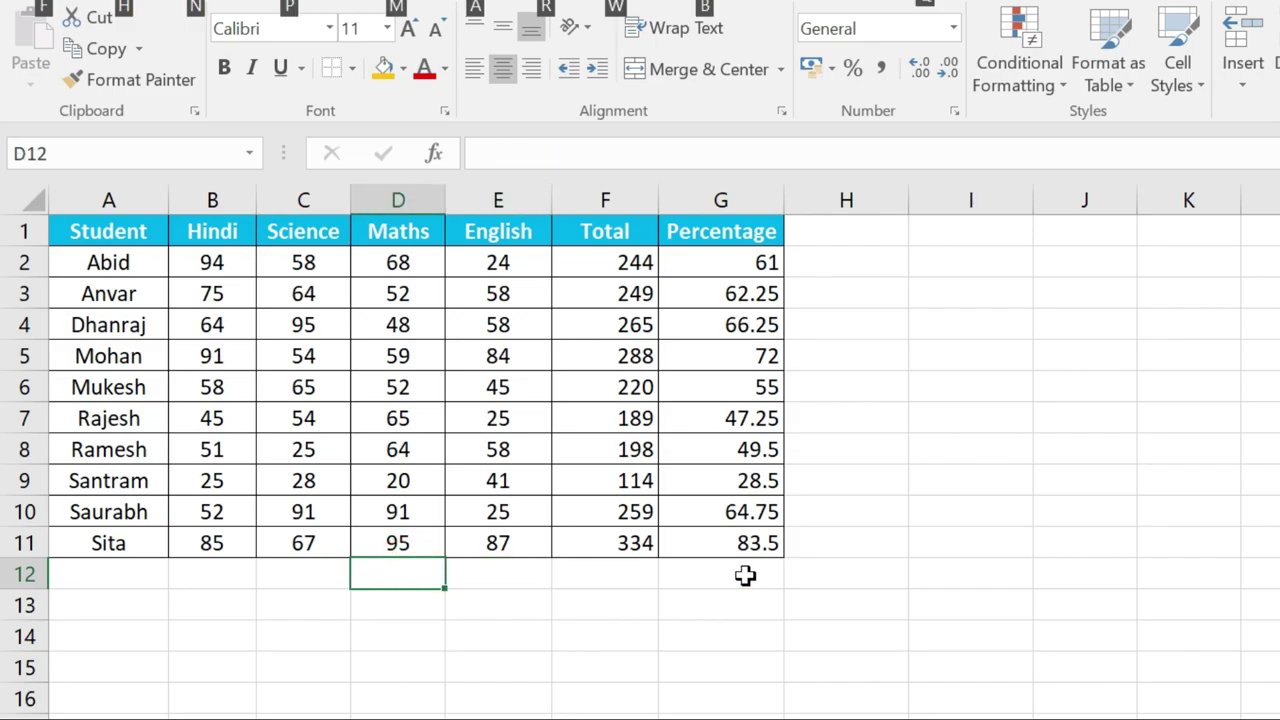
key("alt+equal")
key("Return")
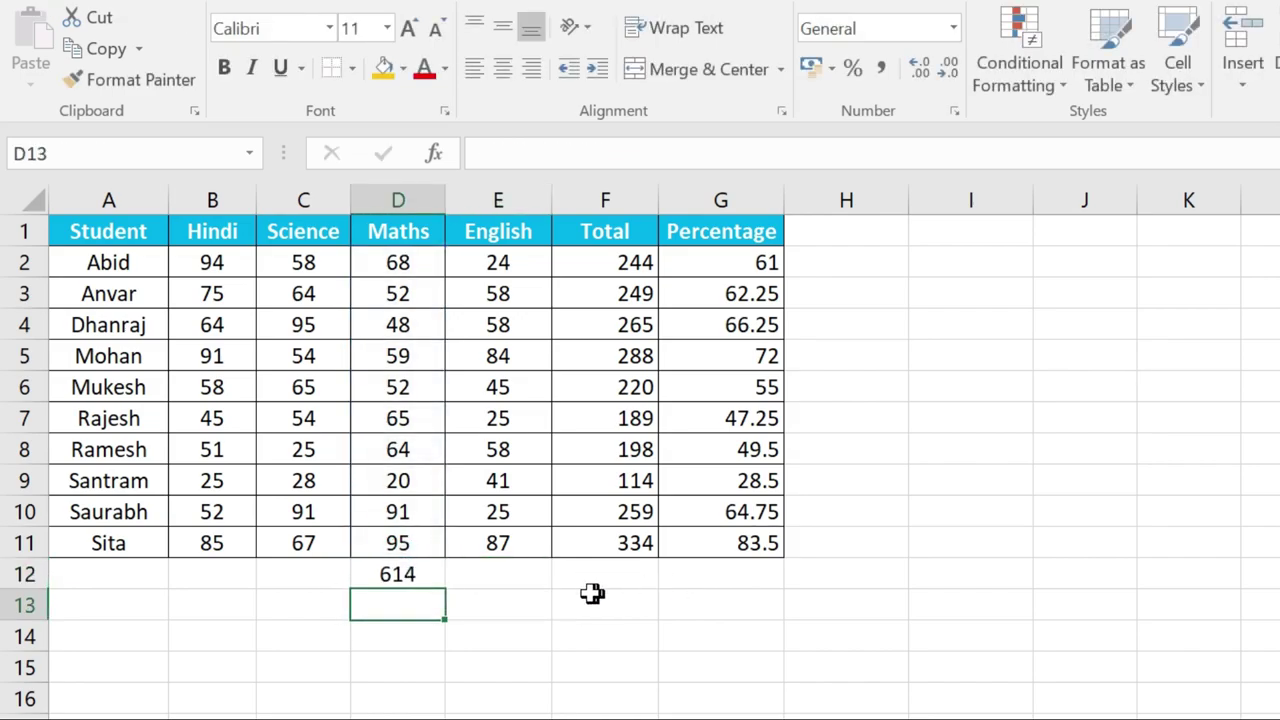
left_click(413, 574)
key("Delete")
left_click(938, 295)
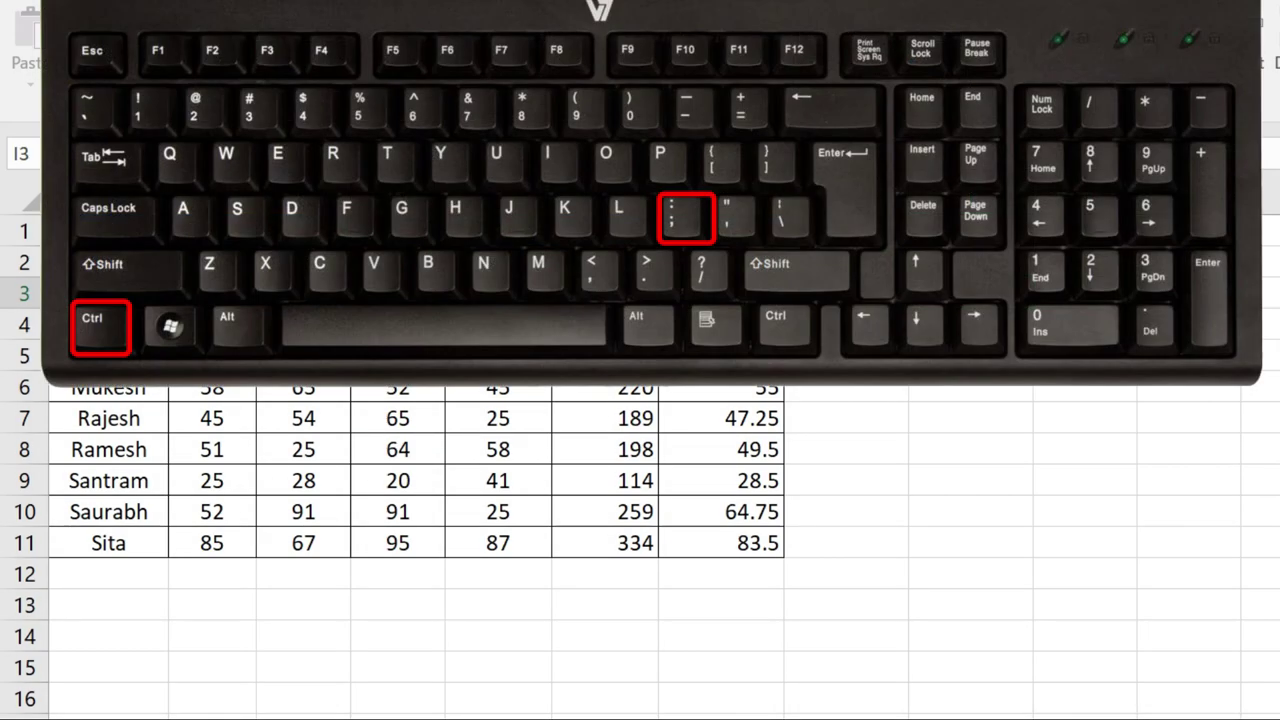
Enter today's date 28-09-2022 in I3 with Ctrl+; and the time 23:29 in I4 with Ctrl+Shift+;.
key("ctrl+semicolon")
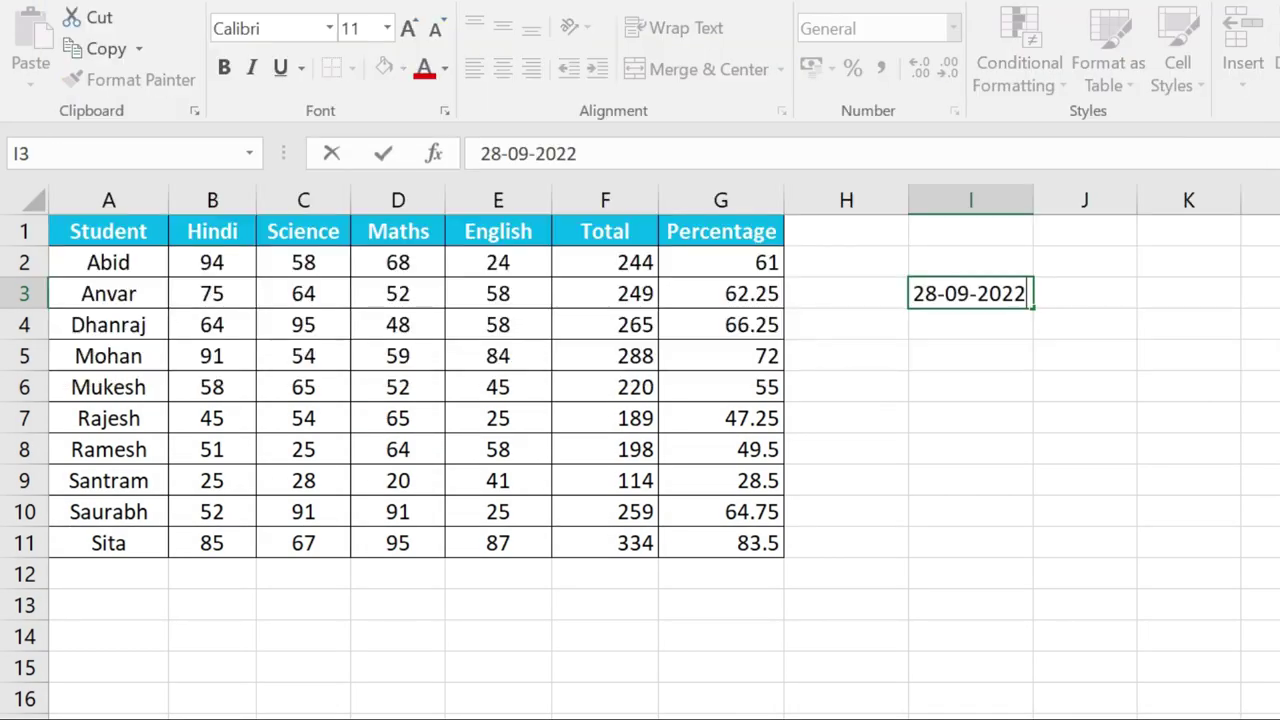
key("Return")
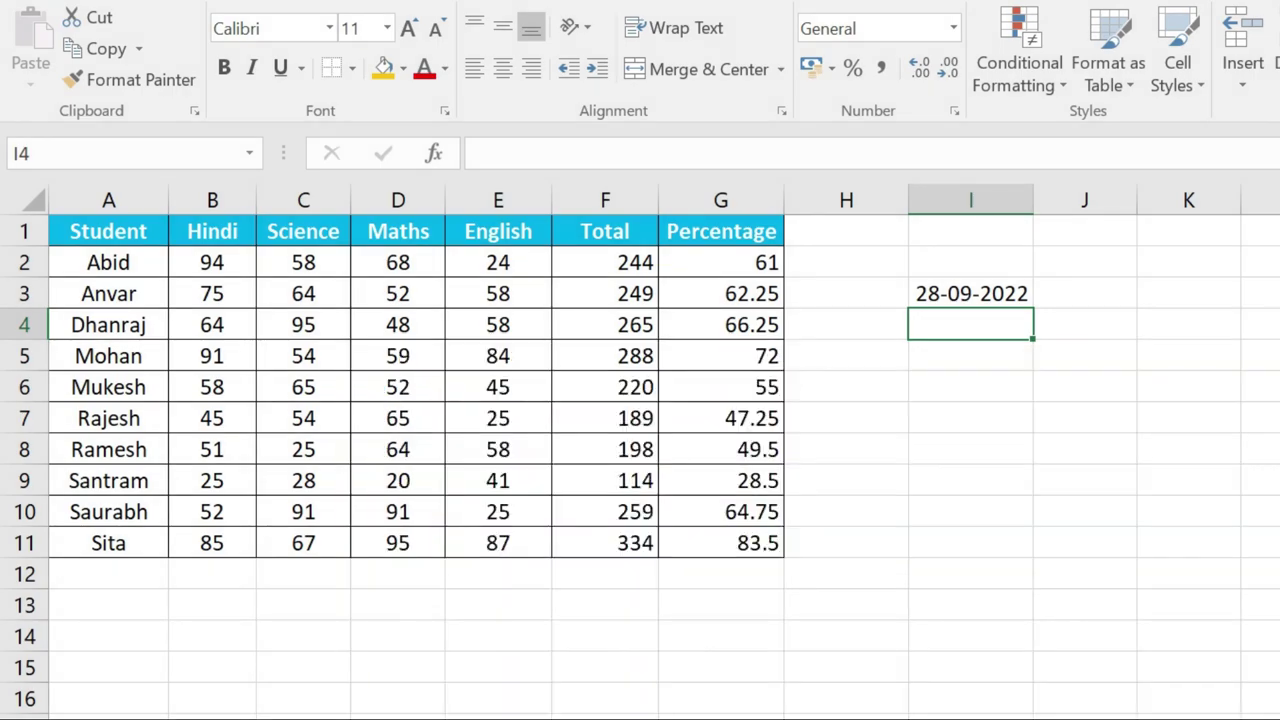
key("ctrl+shift+semicolon")
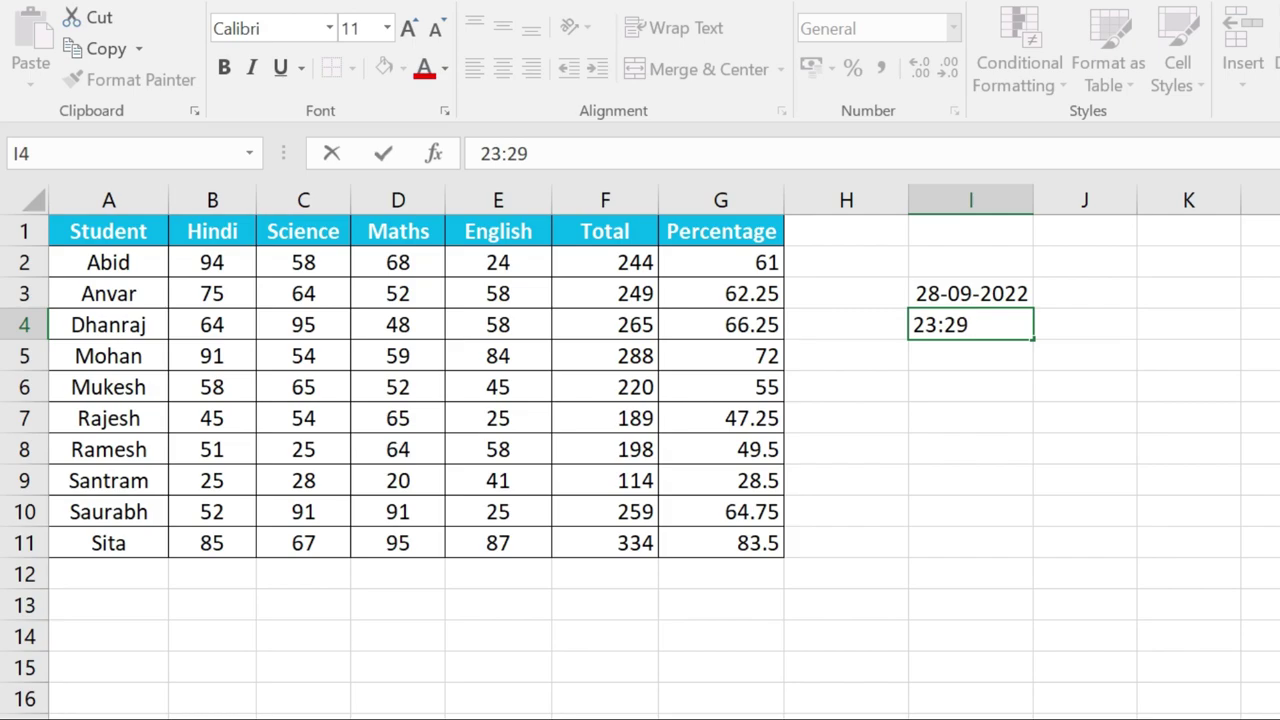
key("Return")
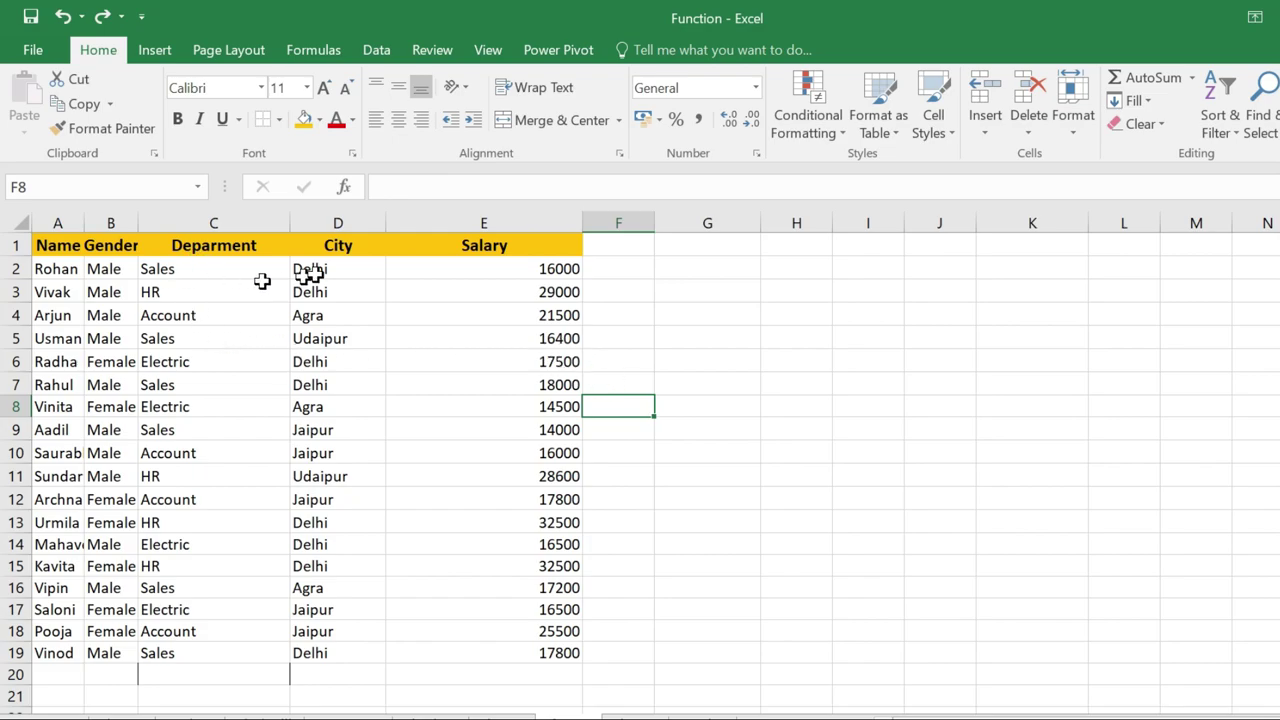
Select columns A to E and AutoFit their widths using Alt, H, O, I.
left_click(484, 222)
left_click_drag(436, 228, 258, 221)
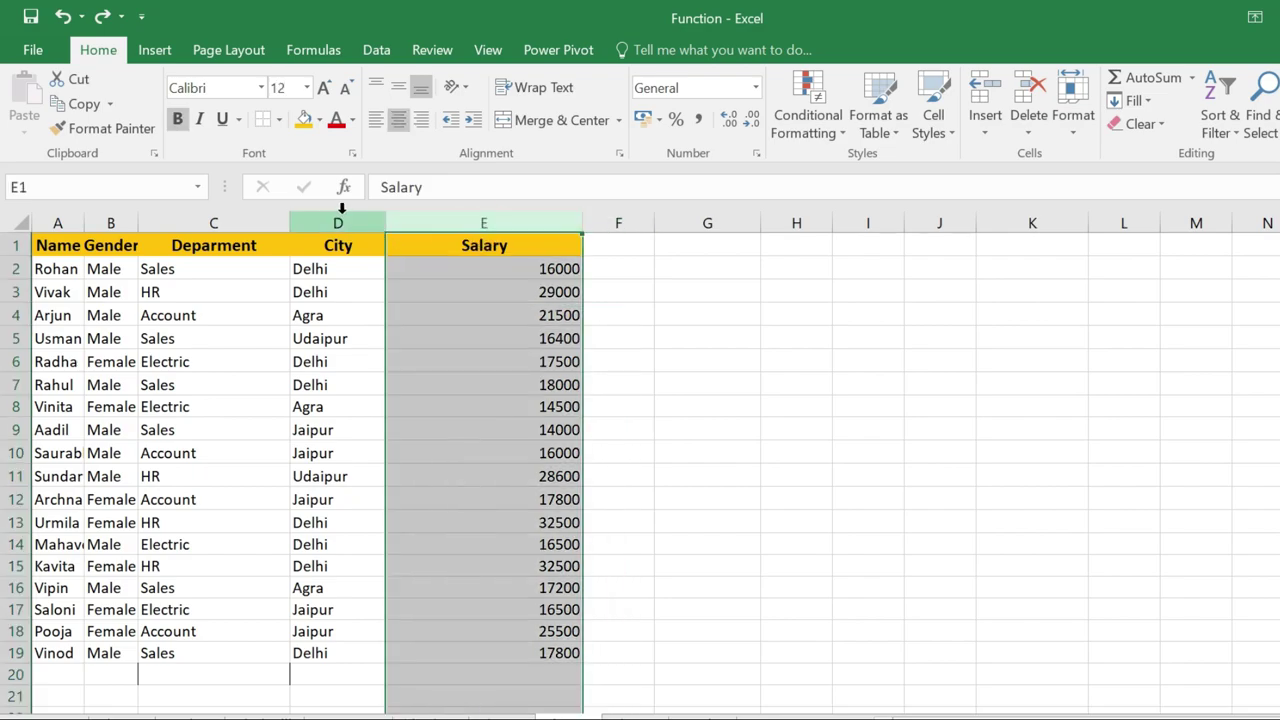
left_click(258, 222)
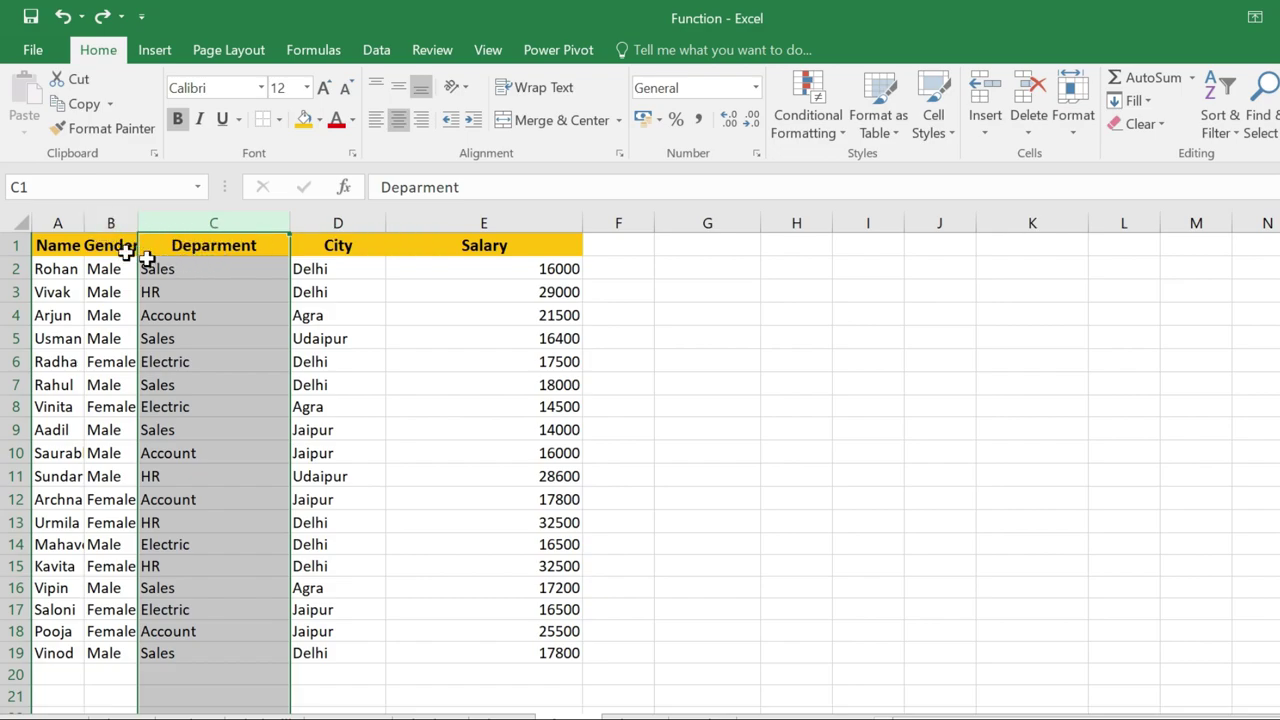
left_click_drag(57, 215, 486, 223)
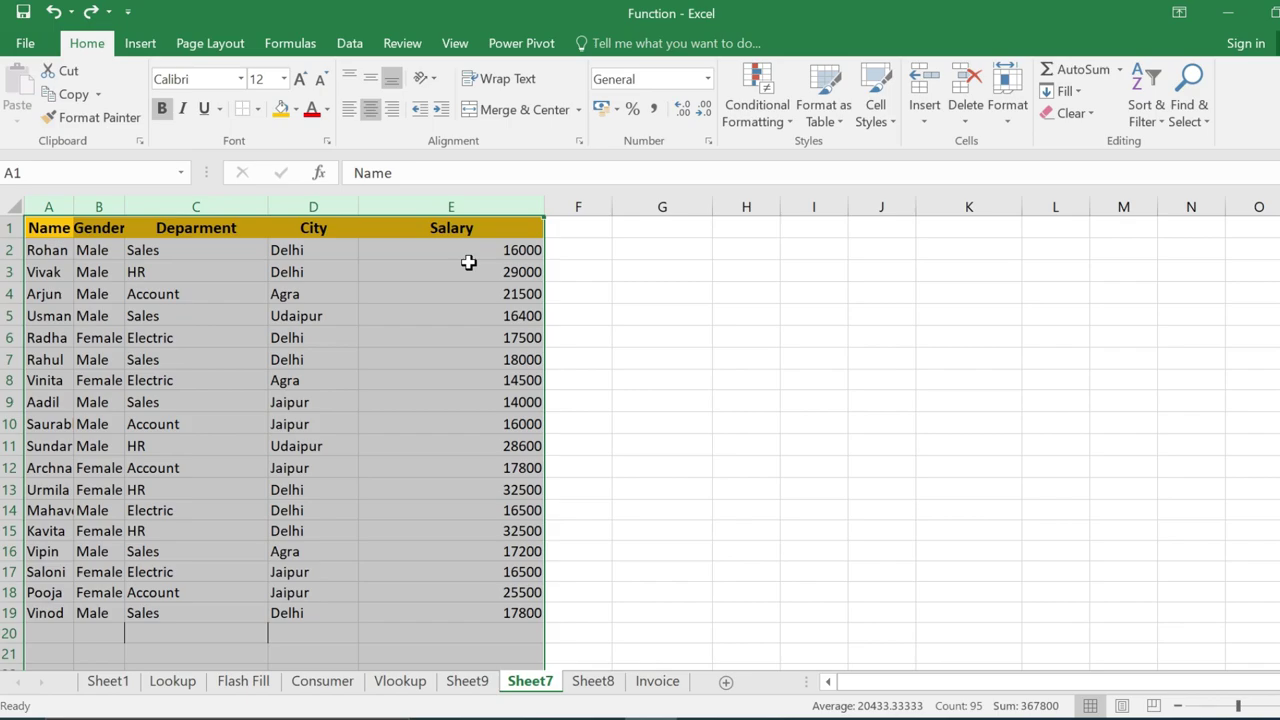
key("alt")
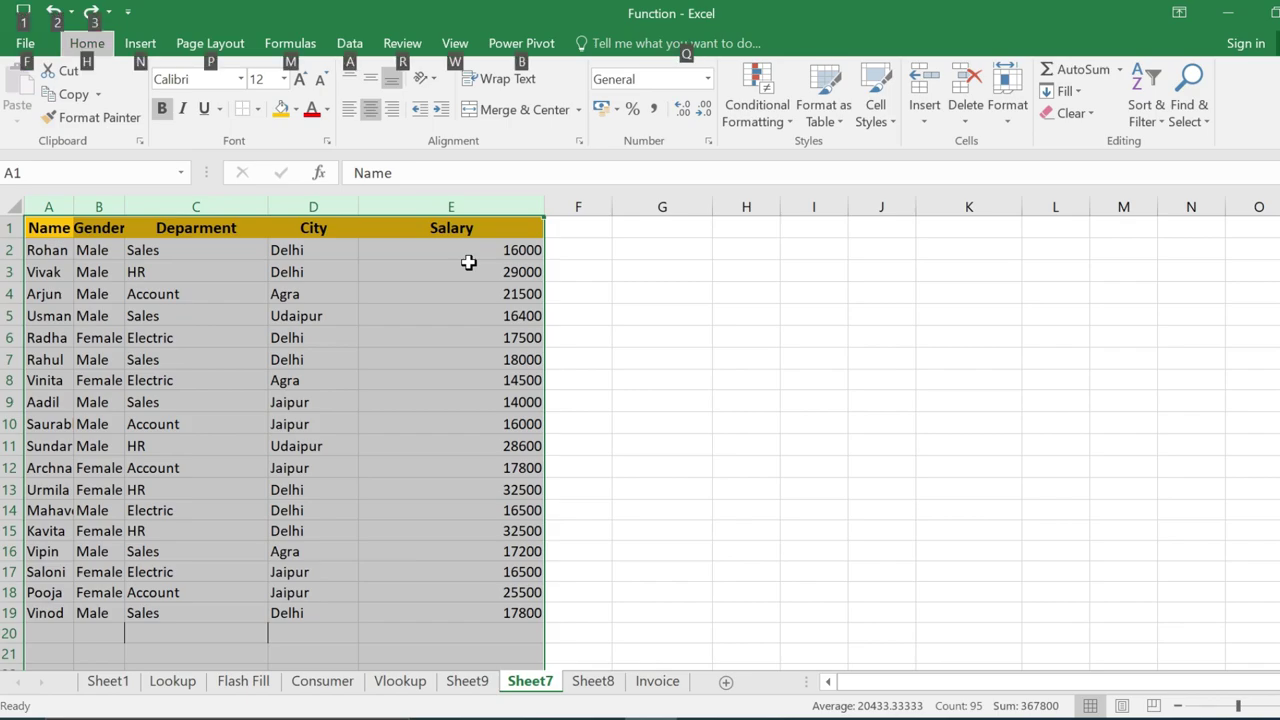
key("h")
key("o")
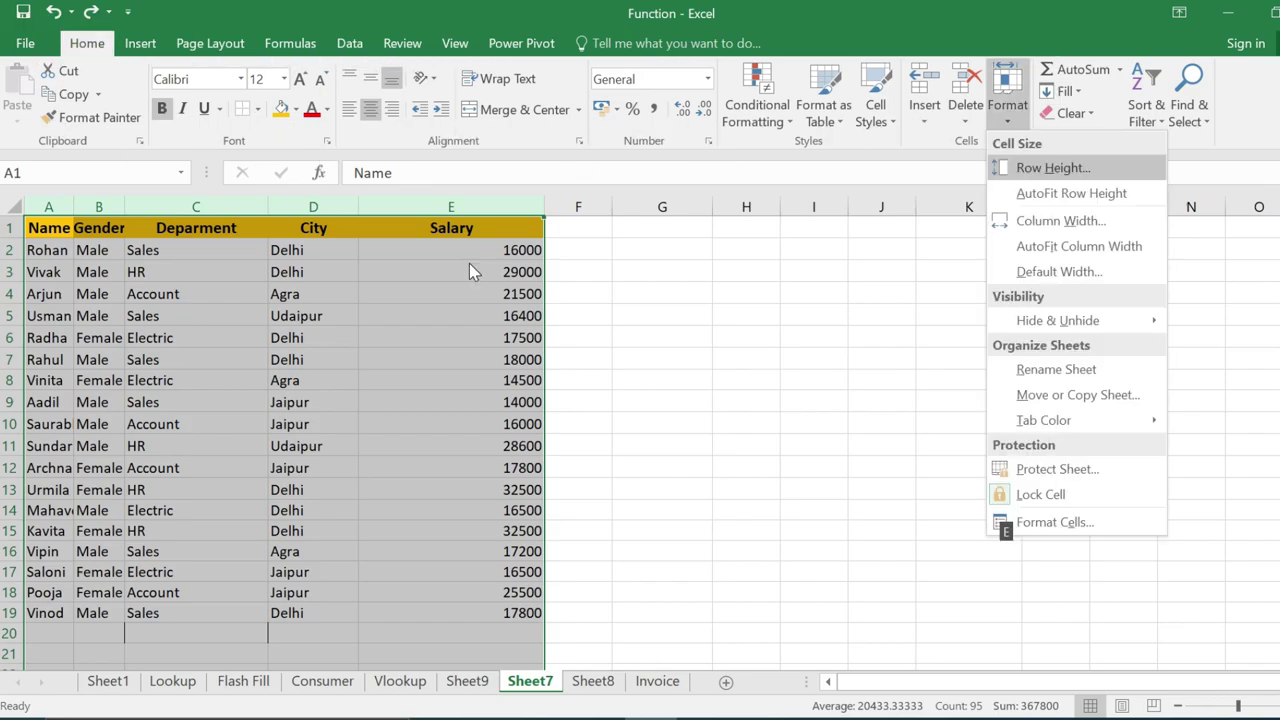
key("i")
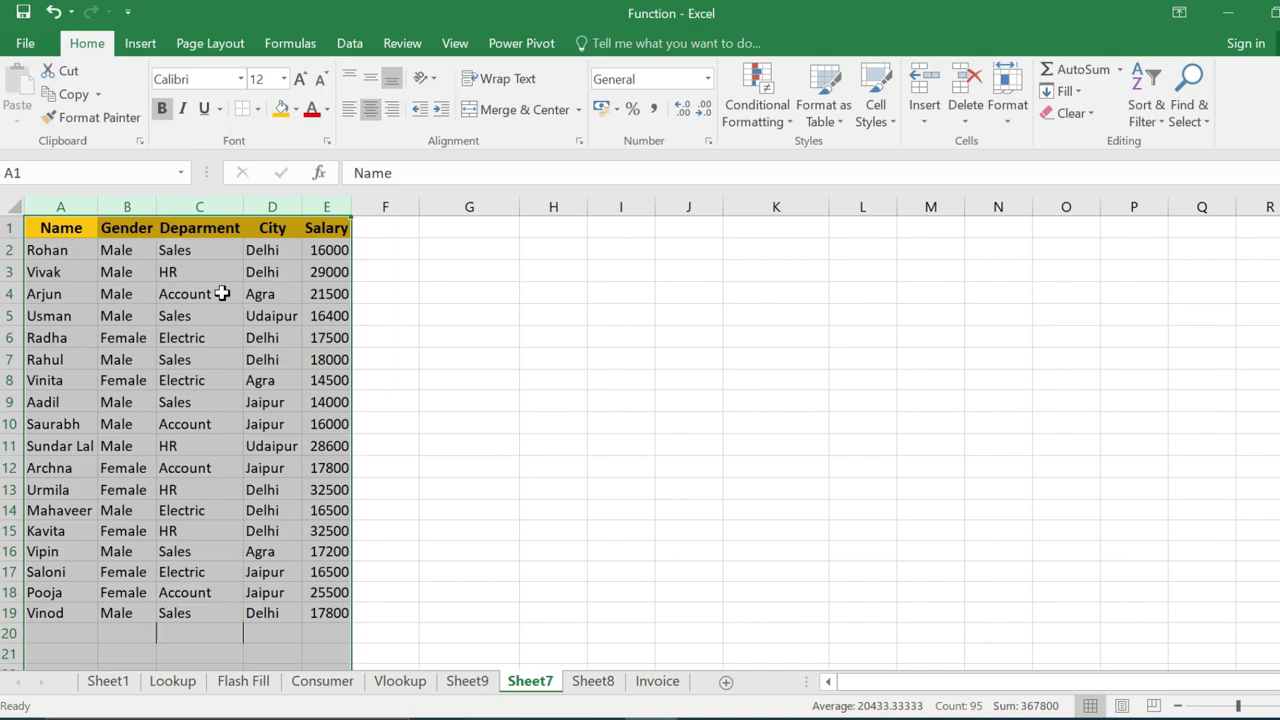
Check the department cells C3 and C4, then select the Name column from A1 downward.
left_click(222, 292)
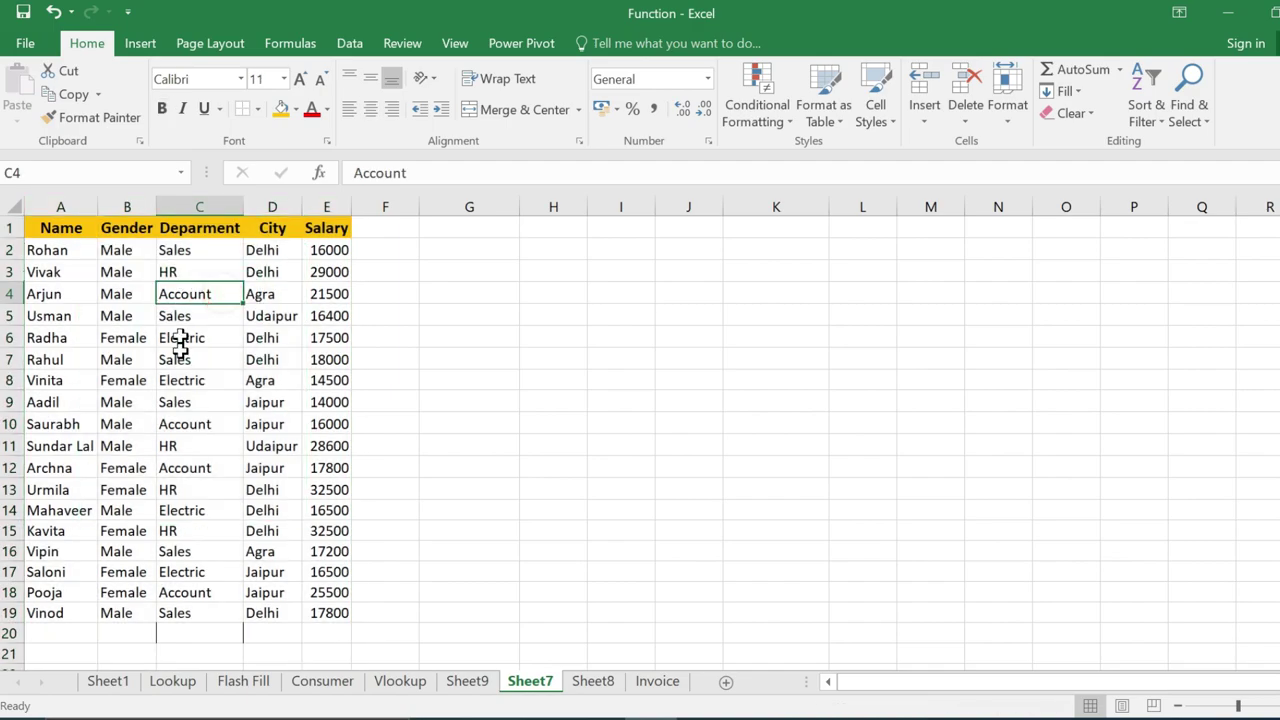
left_click(236, 271)
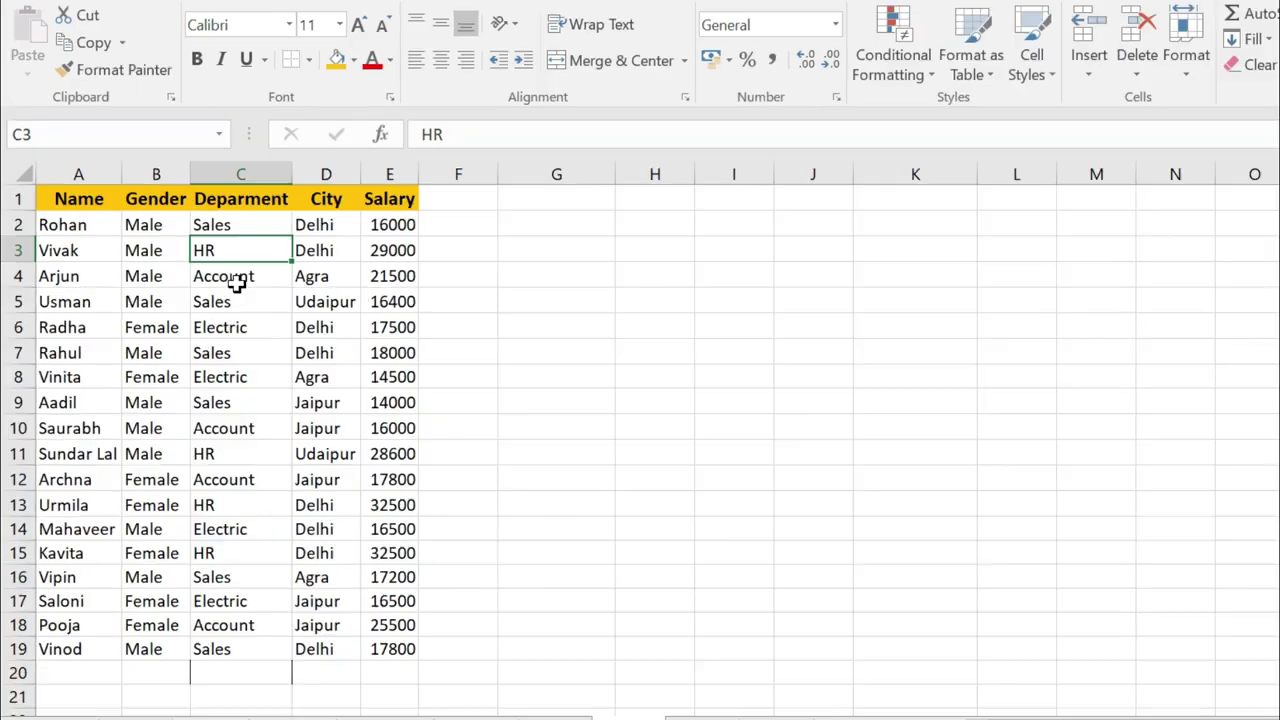
left_click(237, 277)
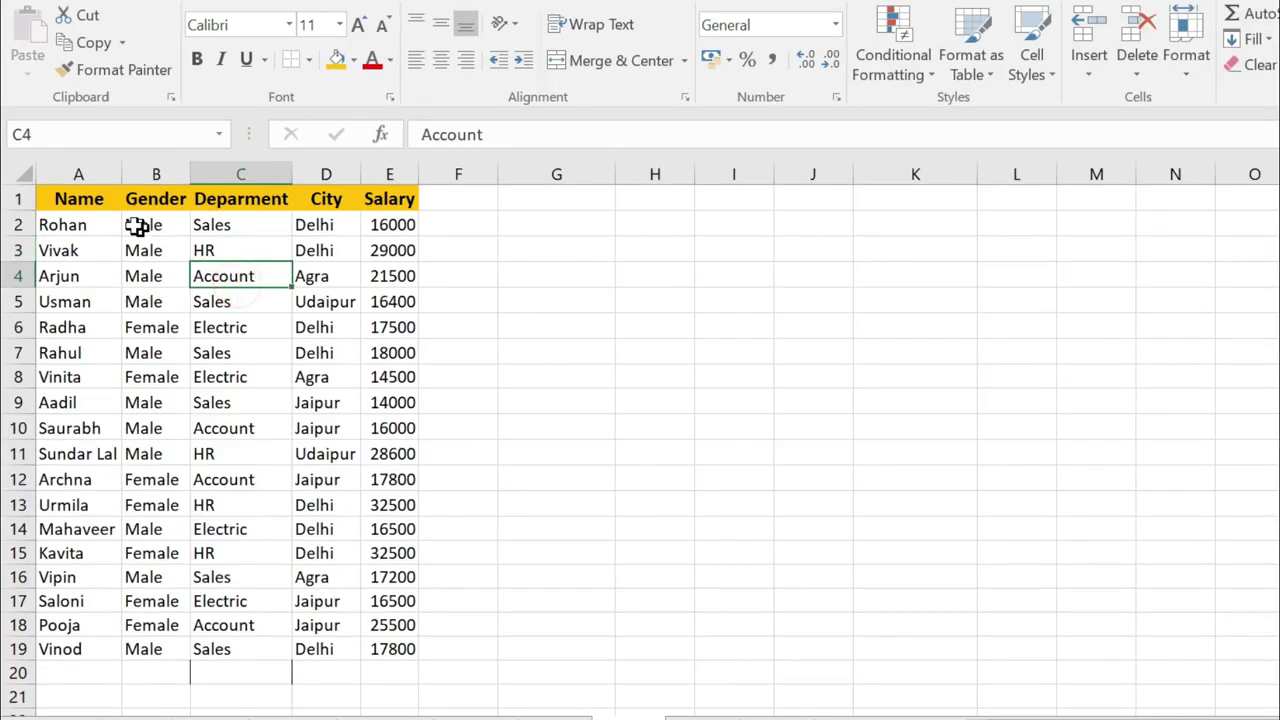
left_click(72, 199)
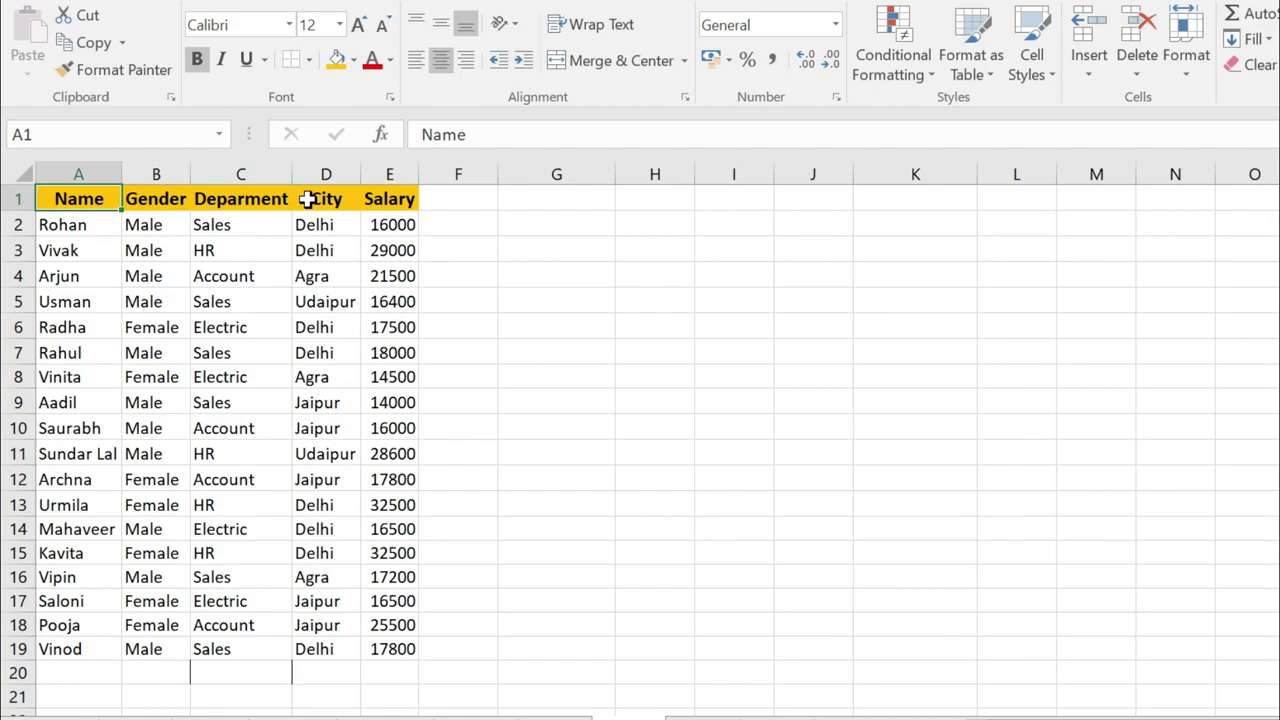
key("ctrl+shift+Down")
key("ctrl+shift+Right")
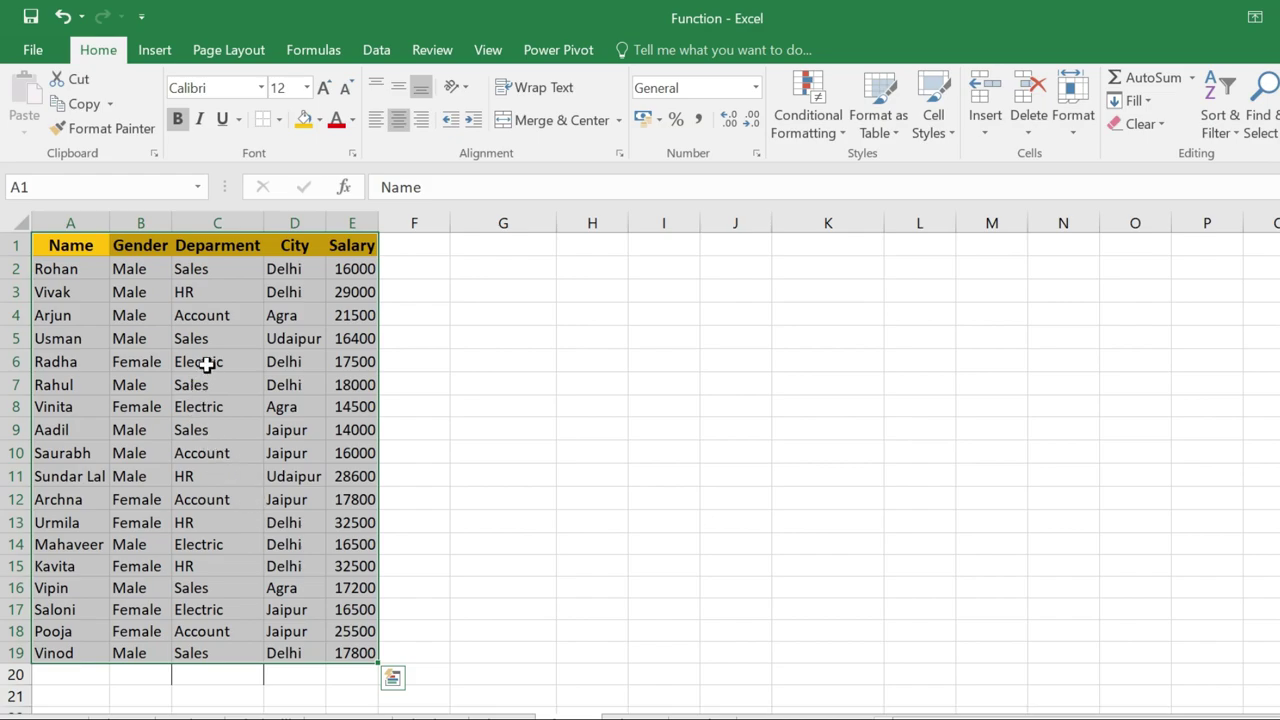
key("alt")
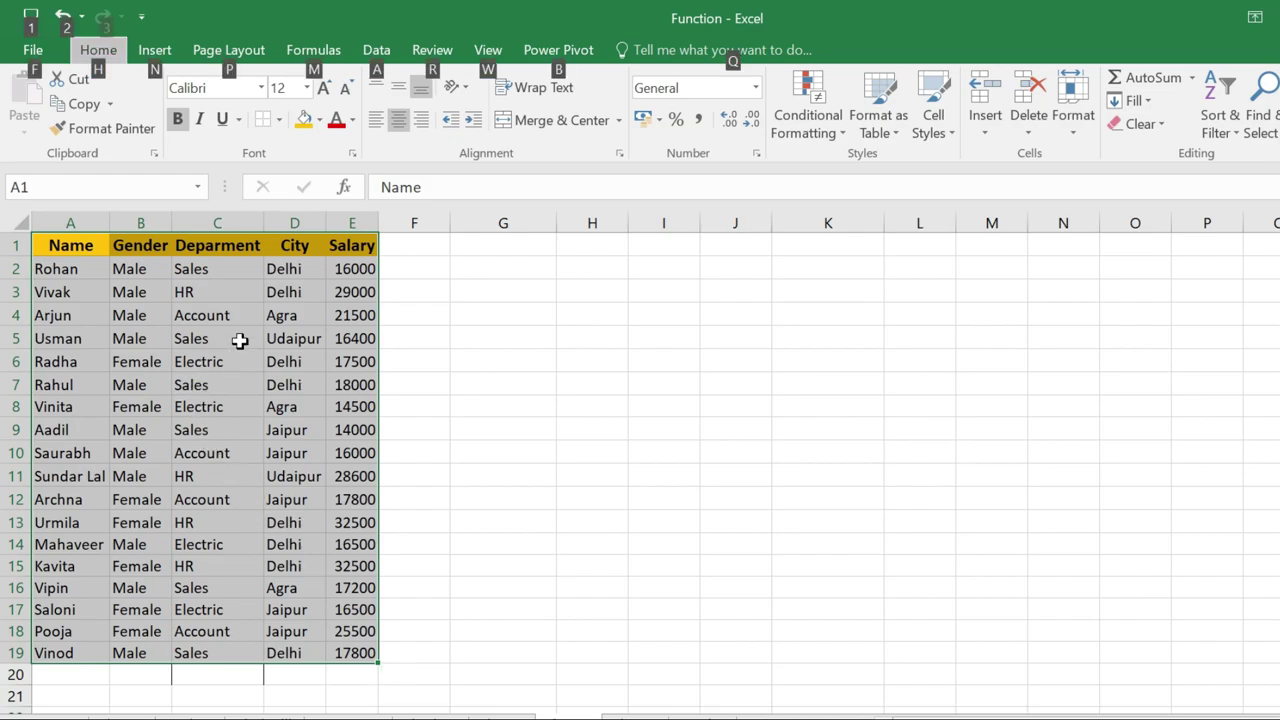
key("h")
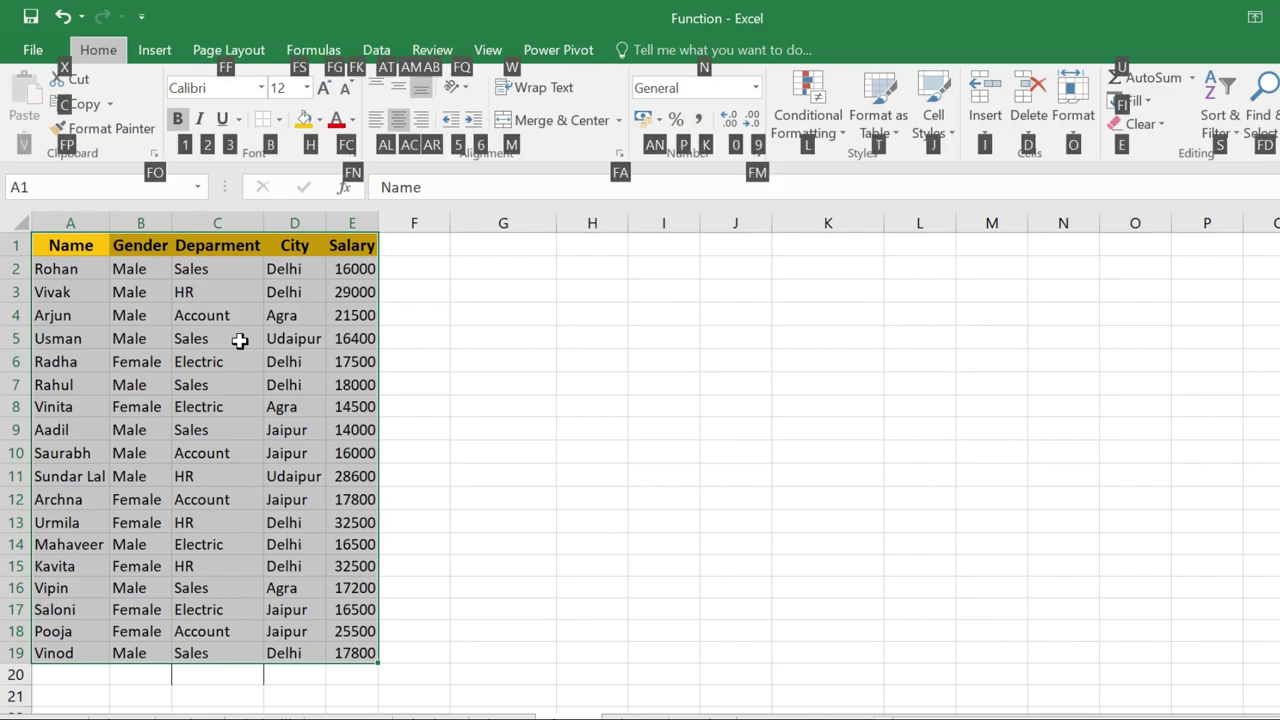
key("Escape")
key("Escape")
left_click(240, 341)
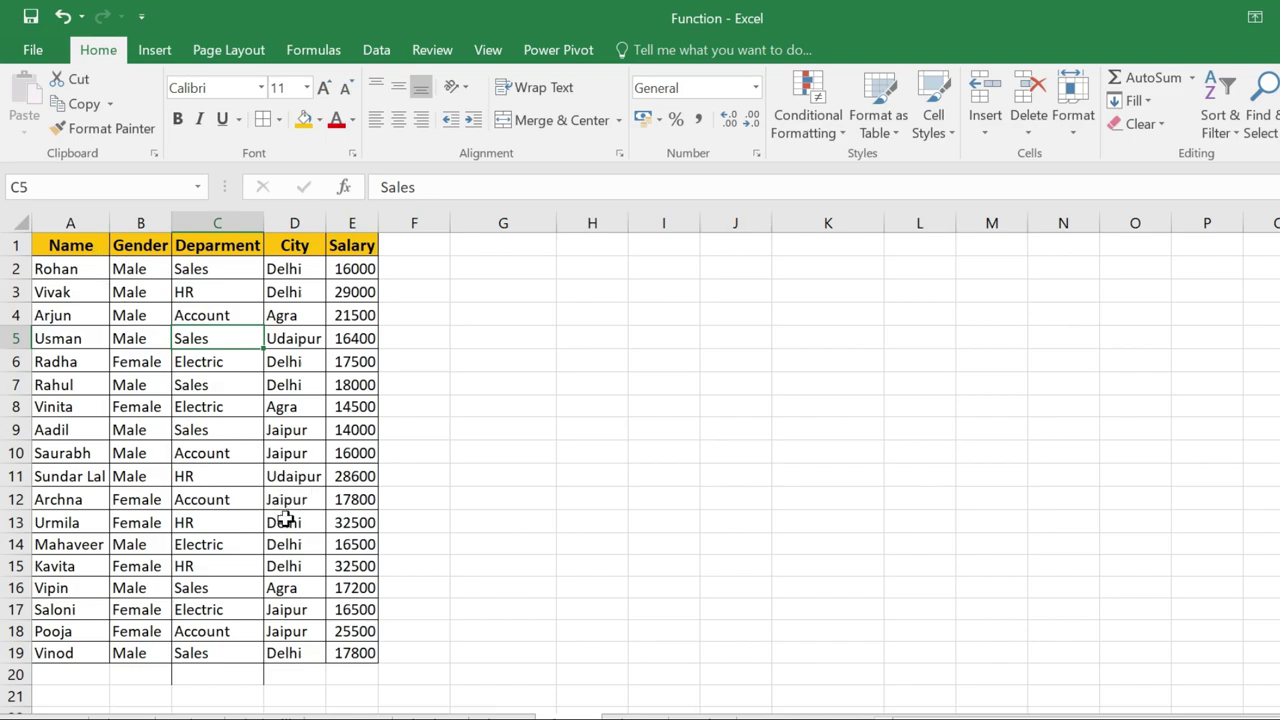
left_click(236, 432)
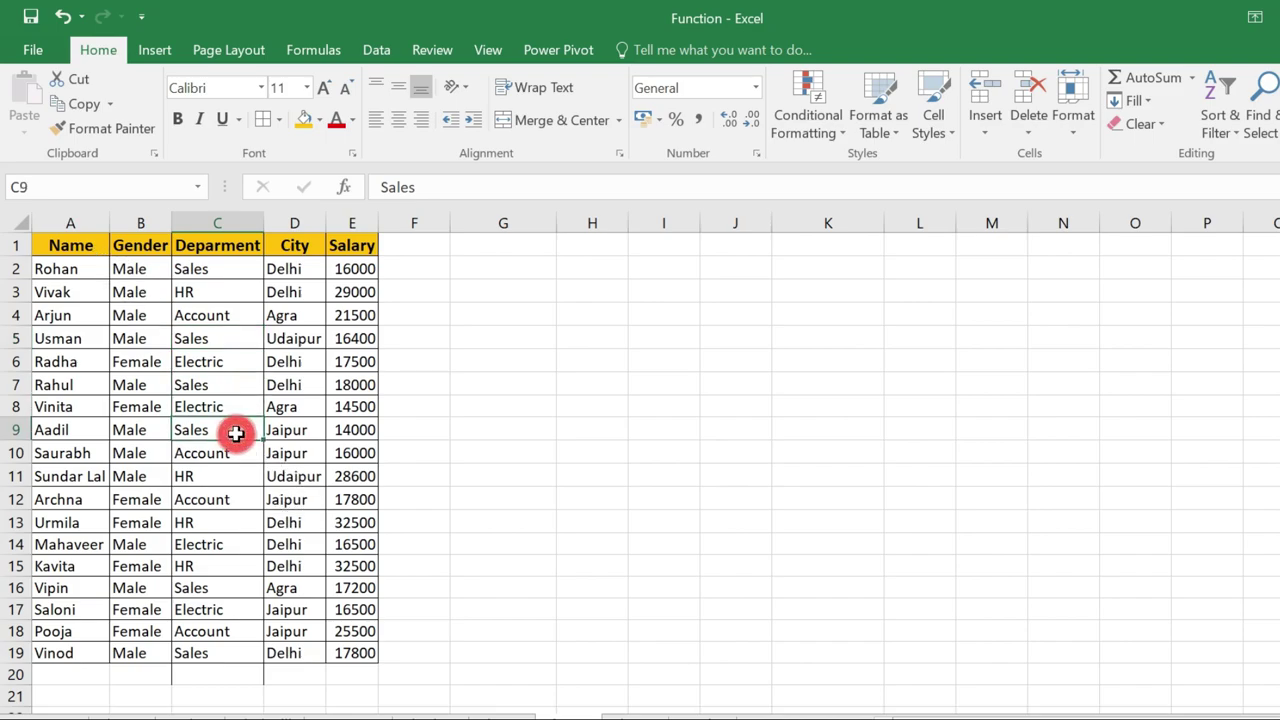